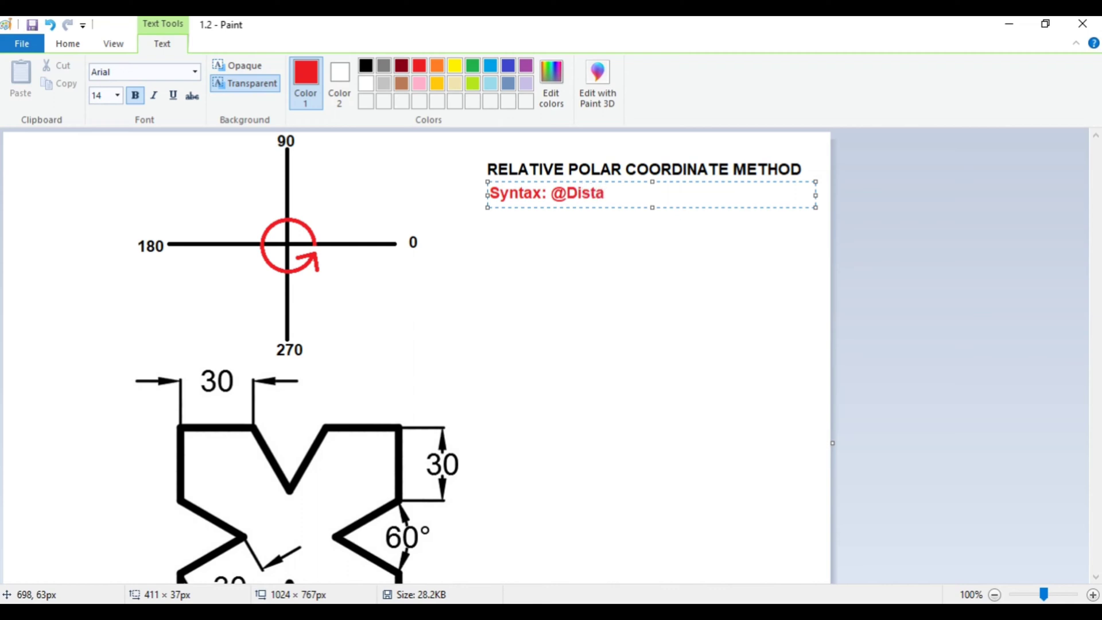
pyautogui.write('nce Moved')
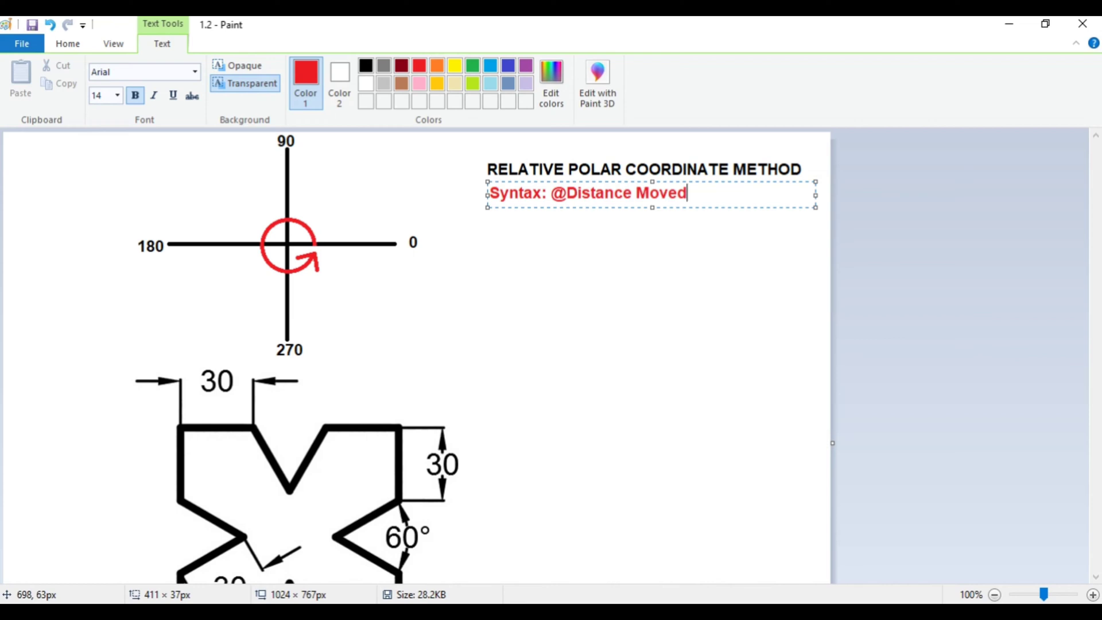
pyautogui.write('<Angle')
pyautogui.click(566, 244)
pyautogui.scroll(-3, 633, 304)
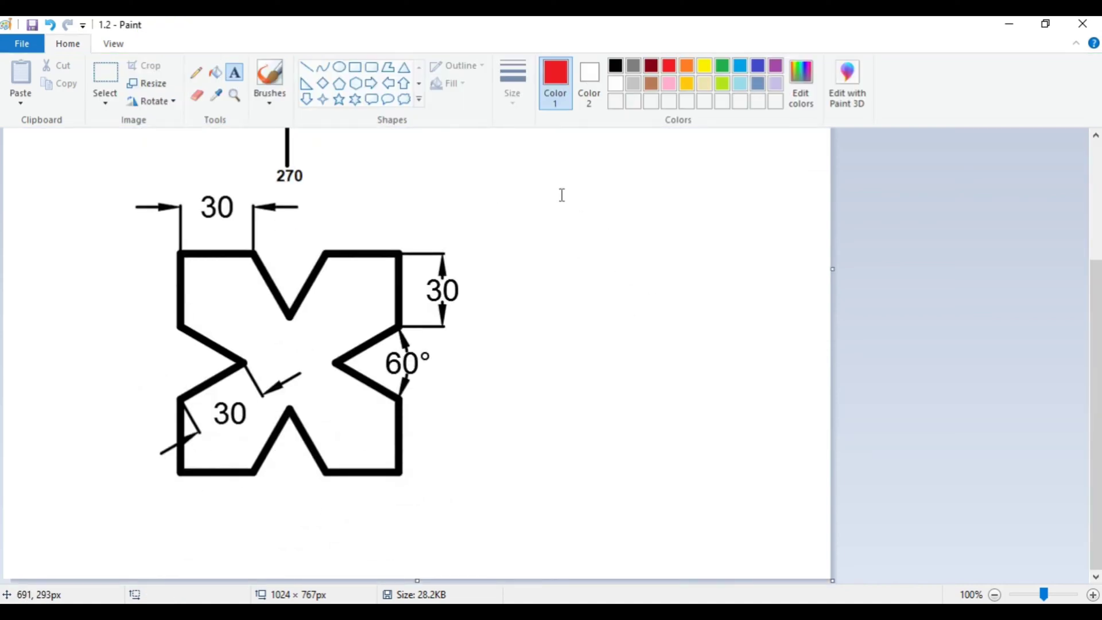
# Label the bottom corners and lower notch A, B, C and D in red
pyautogui.click(162, 487)
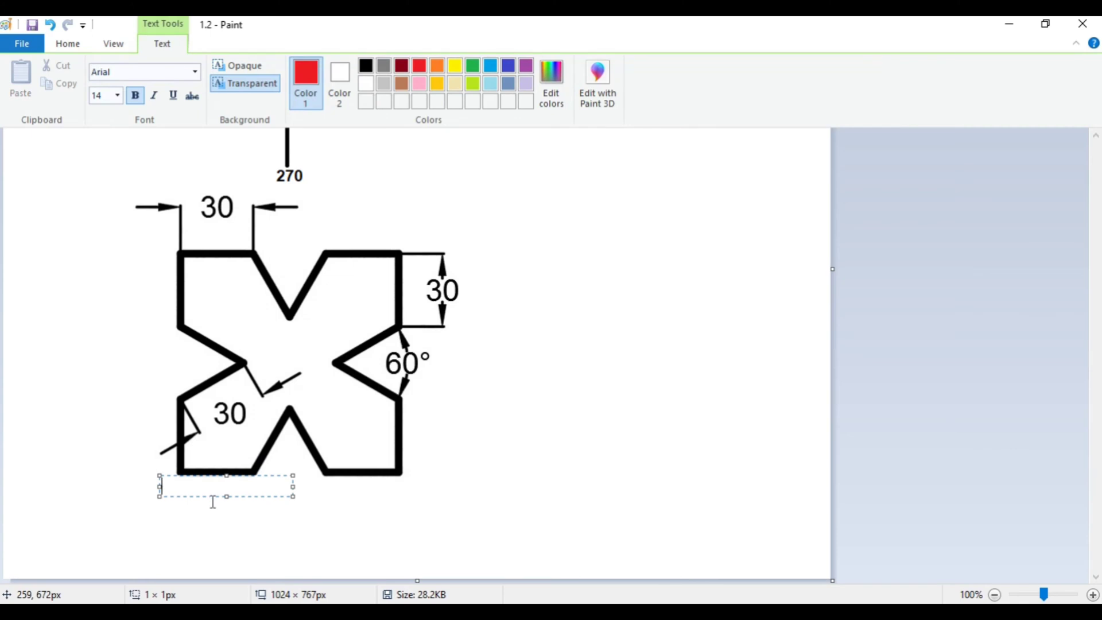
pyautogui.write('a')
pyautogui.press('BackSpace')
pyautogui.write('A')
pyautogui.click(218, 557)
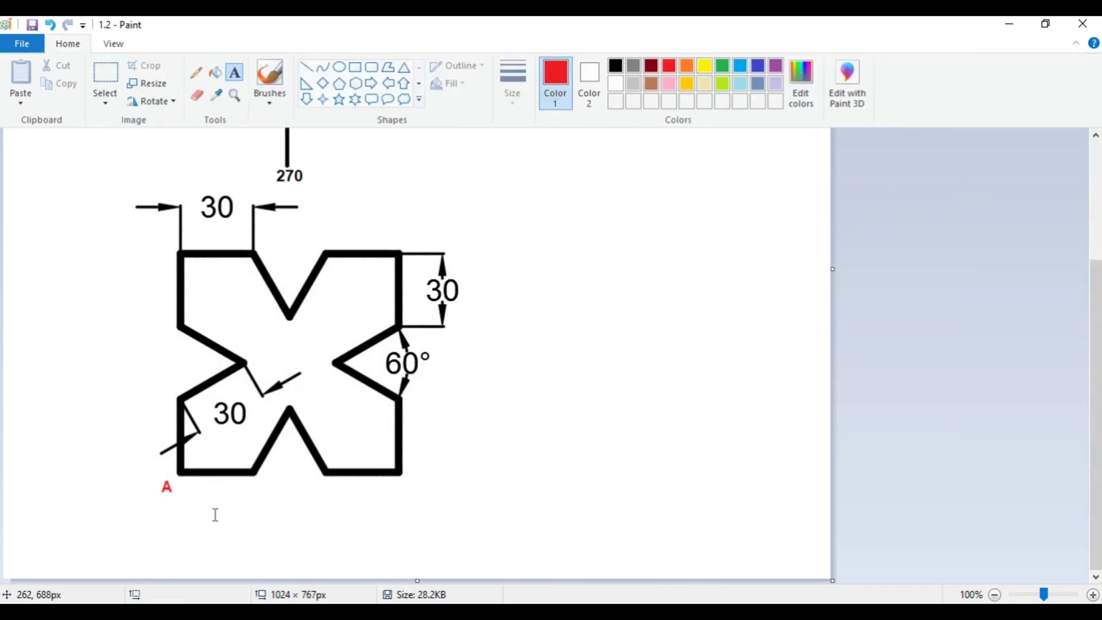
pyautogui.click(244, 487)
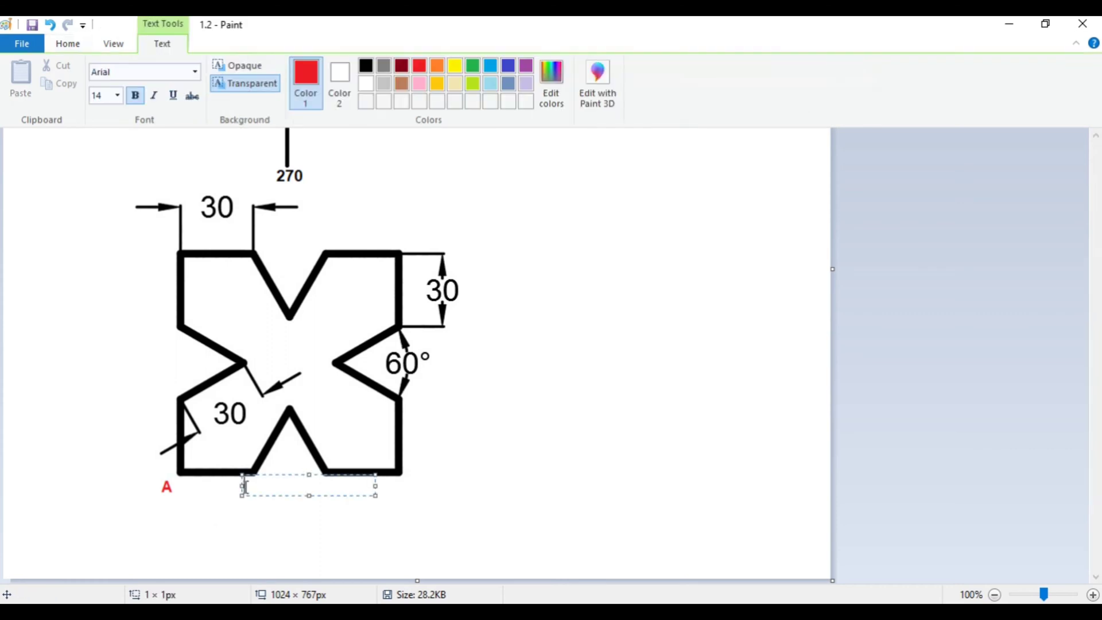
pyautogui.write('B')
pyautogui.click(289, 446)
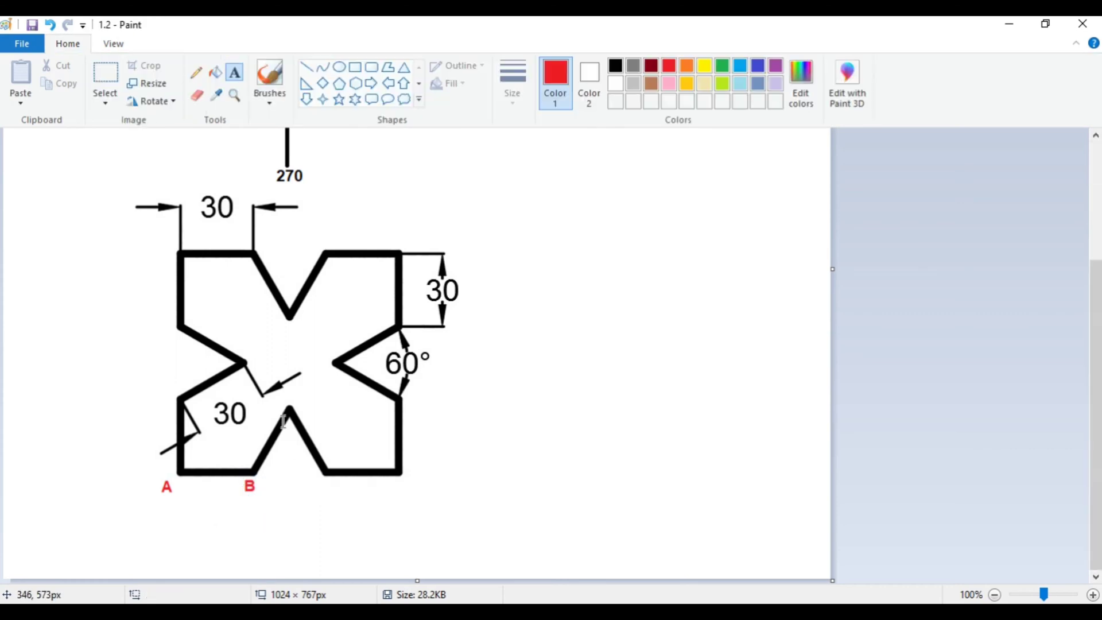
pyautogui.click(286, 396)
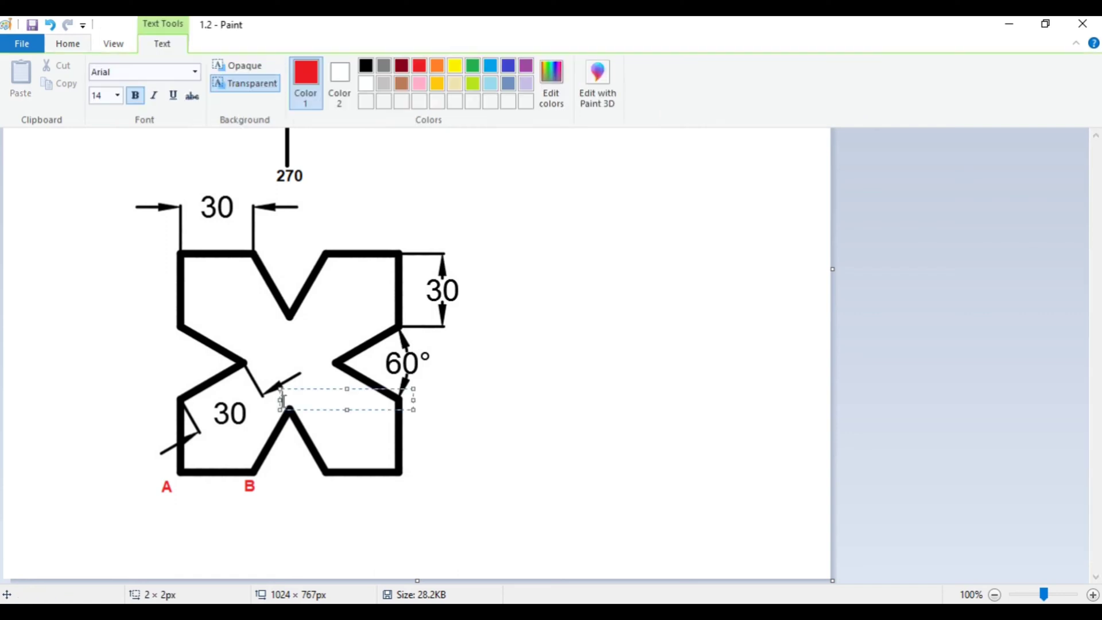
pyautogui.write('C')
pyautogui.click(285, 495)
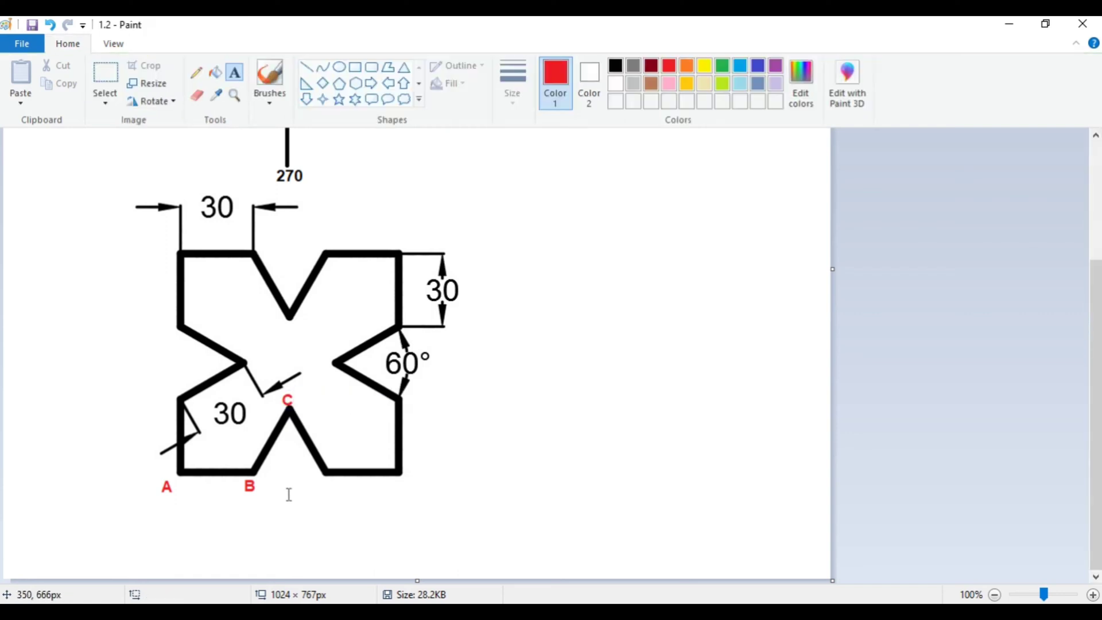
pyautogui.click(318, 489)
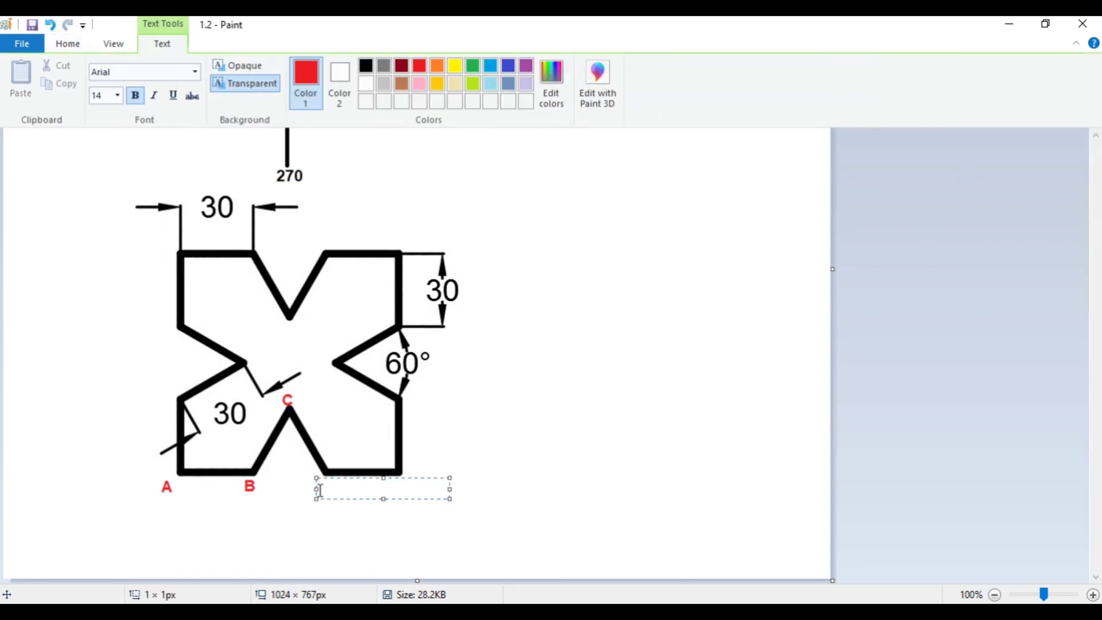
pyautogui.write('D')
pyautogui.click(398, 499)
# Label the bottom-right corner and right notch E, F, G and H in red
pyautogui.click(394, 487)
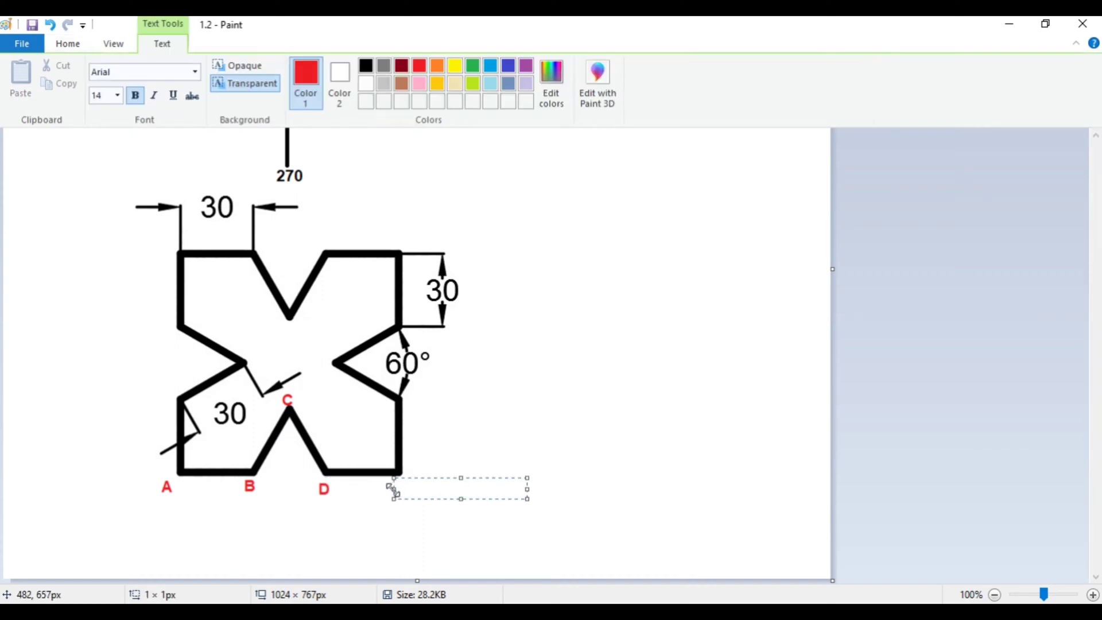
pyautogui.write('E')
pyautogui.click(389, 515)
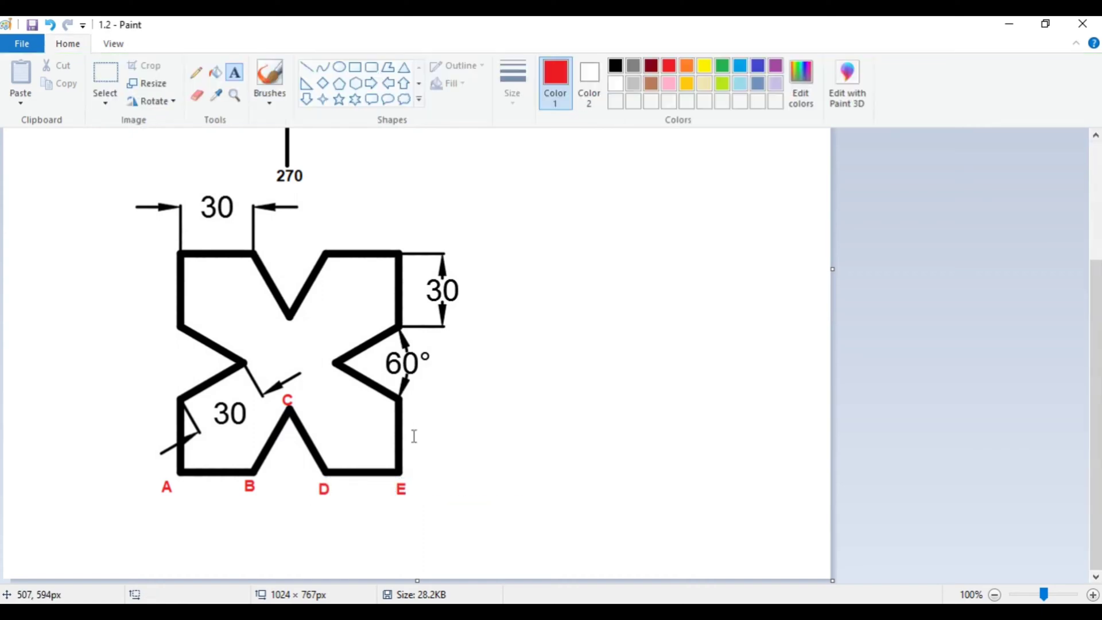
pyautogui.click(409, 405)
pyautogui.write('F')
pyautogui.click(449, 461)
pyautogui.click(317, 364)
pyautogui.write('G')
pyautogui.click(323, 340)
pyautogui.click(378, 322)
pyautogui.write('H')
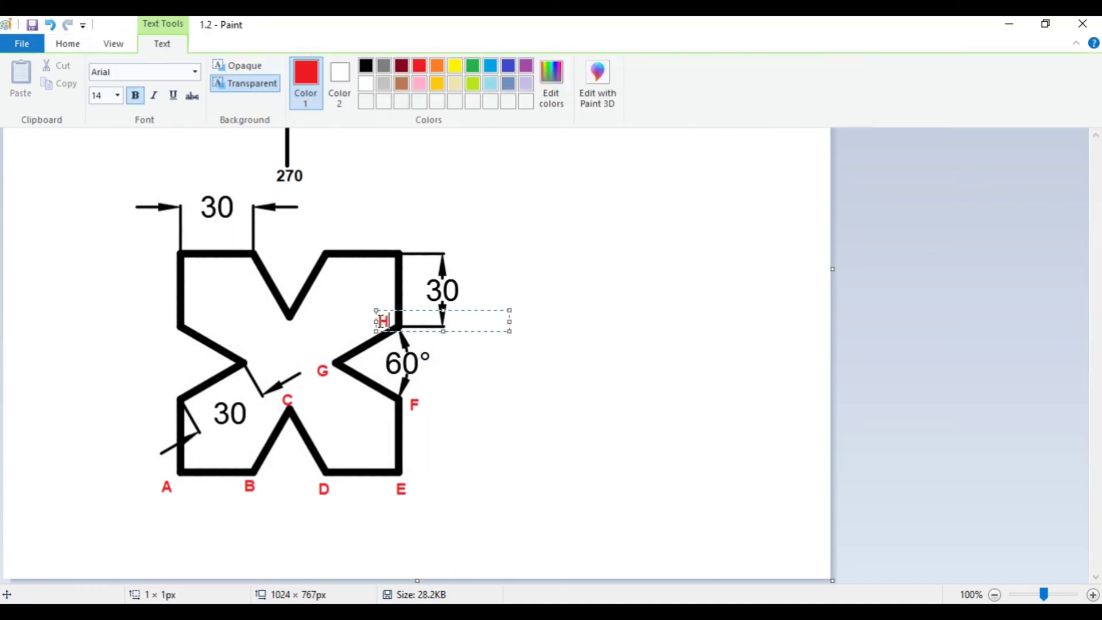
pyautogui.click(492, 373)
# Label the top-right corner and top notch I, J, K and L in red
pyautogui.click(392, 231)
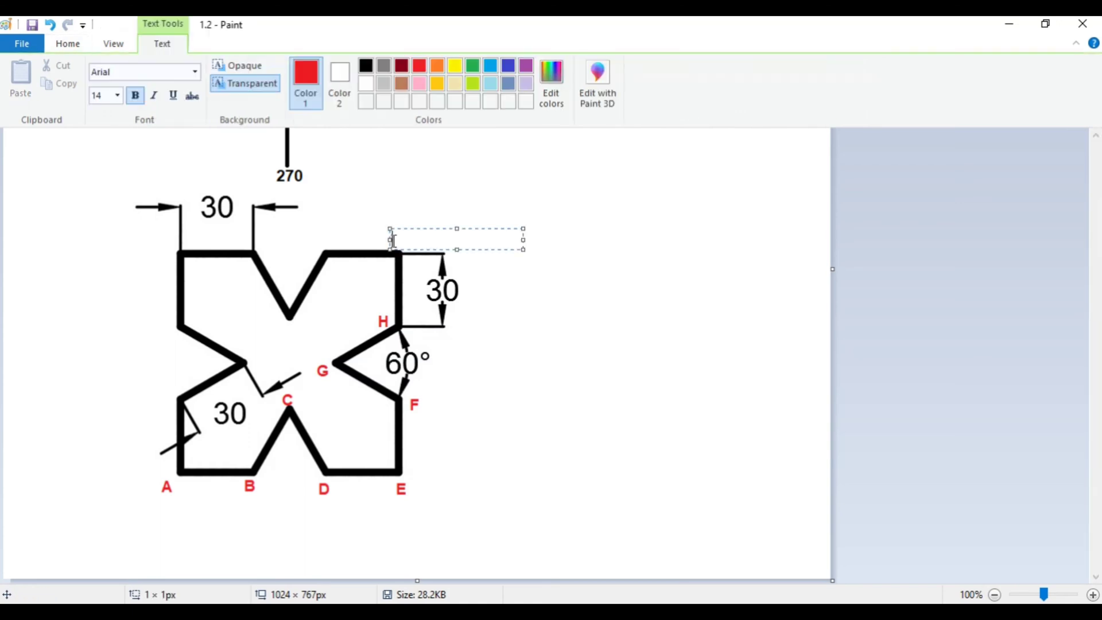
pyautogui.write('I')
pyautogui.click(534, 315)
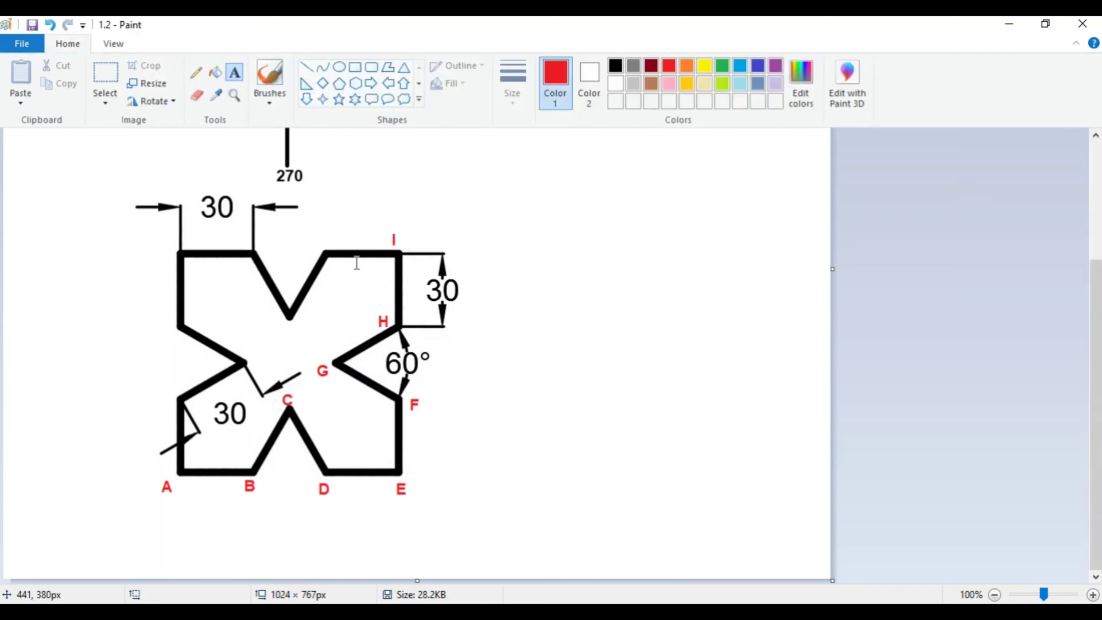
pyautogui.click(314, 241)
pyautogui.write('J')
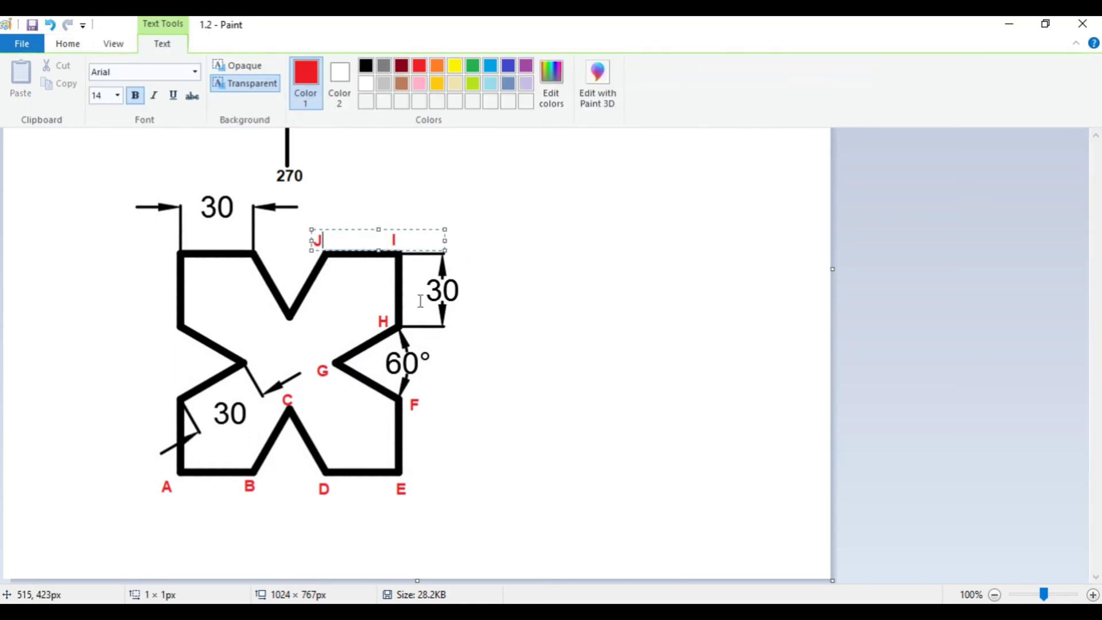
pyautogui.click(550, 353)
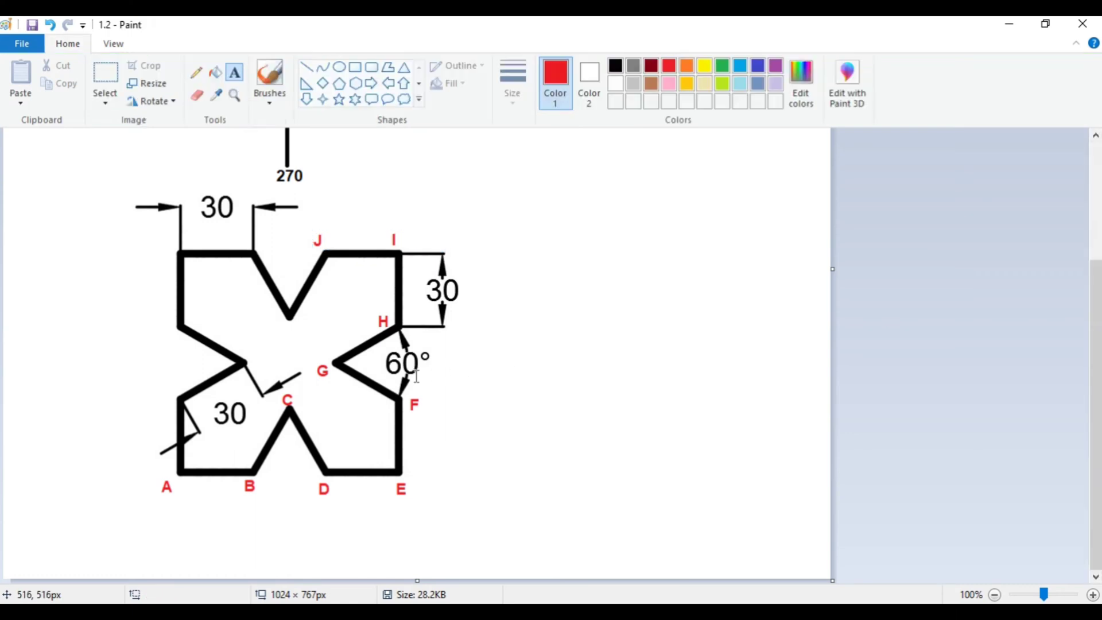
pyautogui.click(282, 322)
pyautogui.write('K')
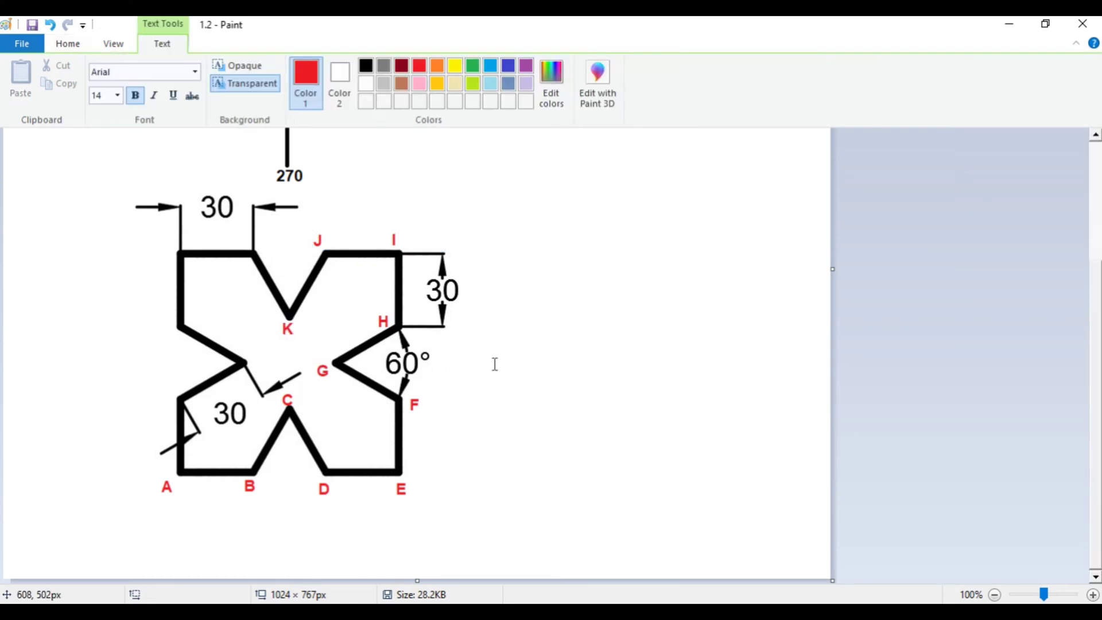
pyautogui.click(487, 362)
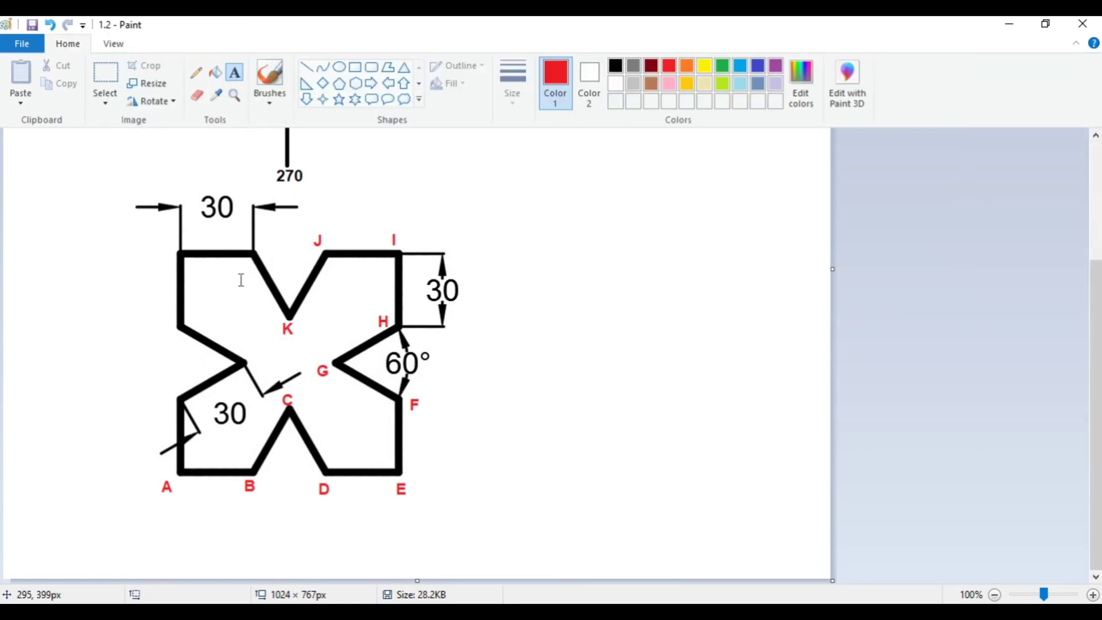
pyautogui.click(259, 240)
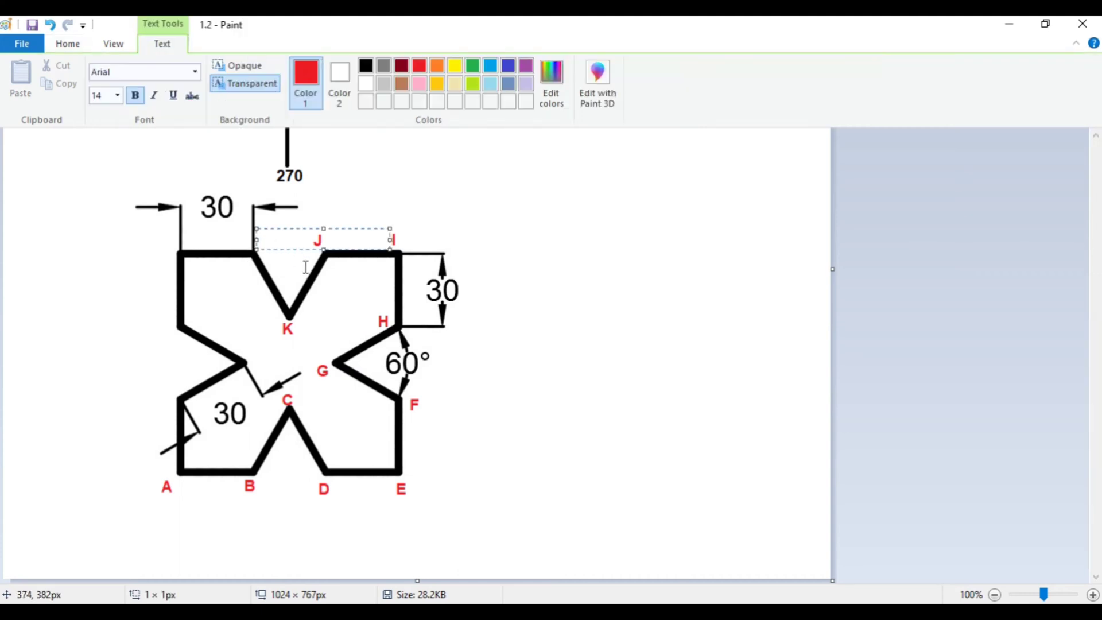
pyautogui.write('L')
pyautogui.click(209, 323)
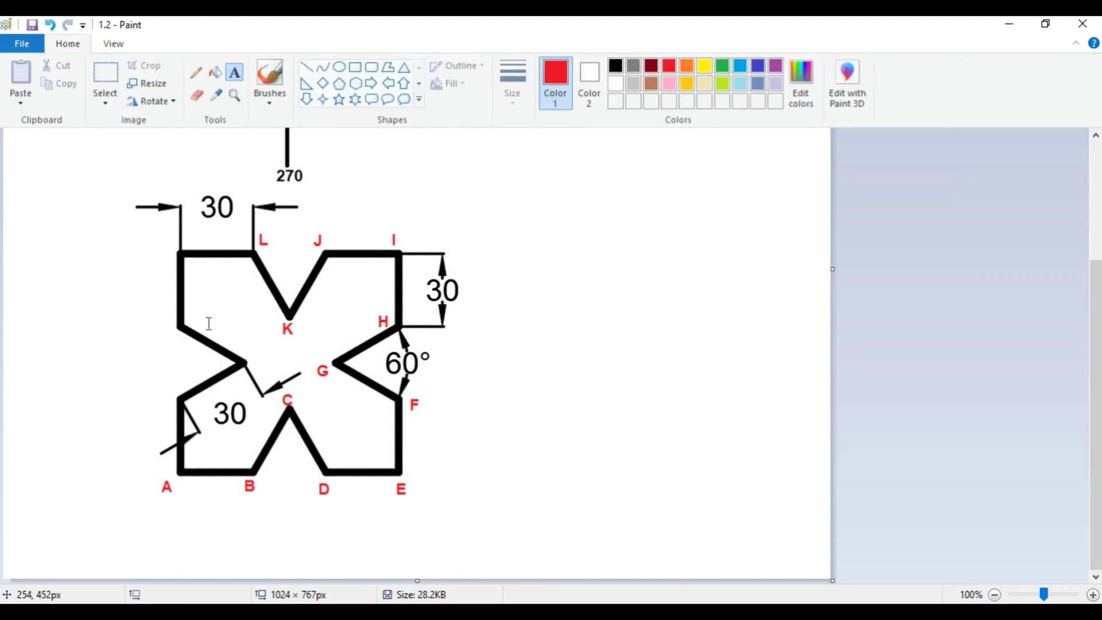
# Label the top-left corner and left notch M, N, O and P in red
pyautogui.click(159, 257)
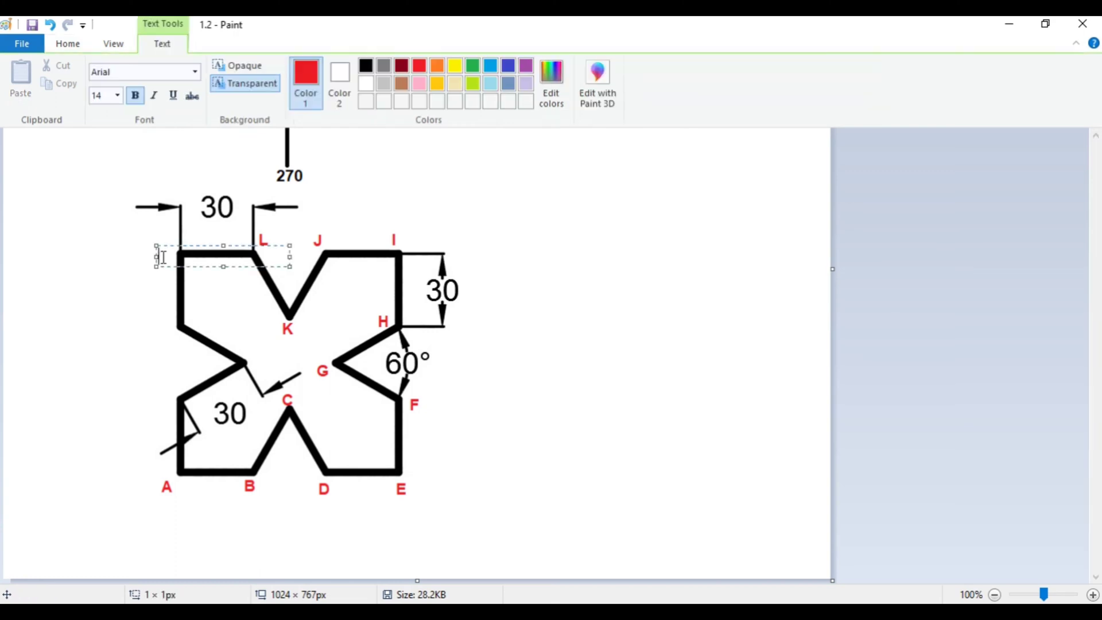
pyautogui.write('M')
pyautogui.click(211, 286)
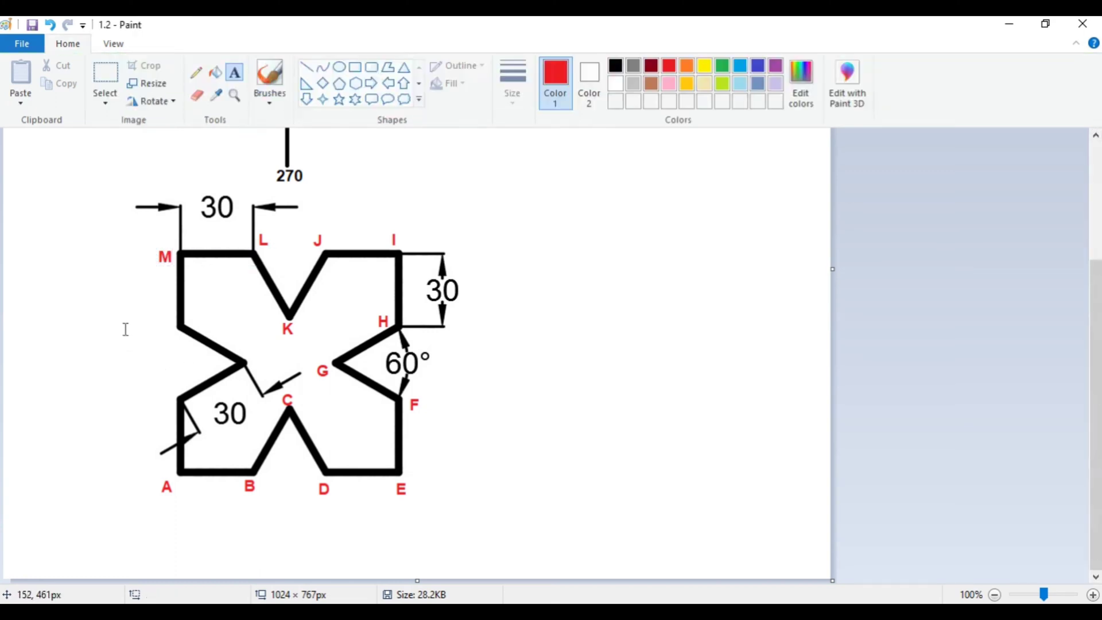
pyautogui.click(161, 330)
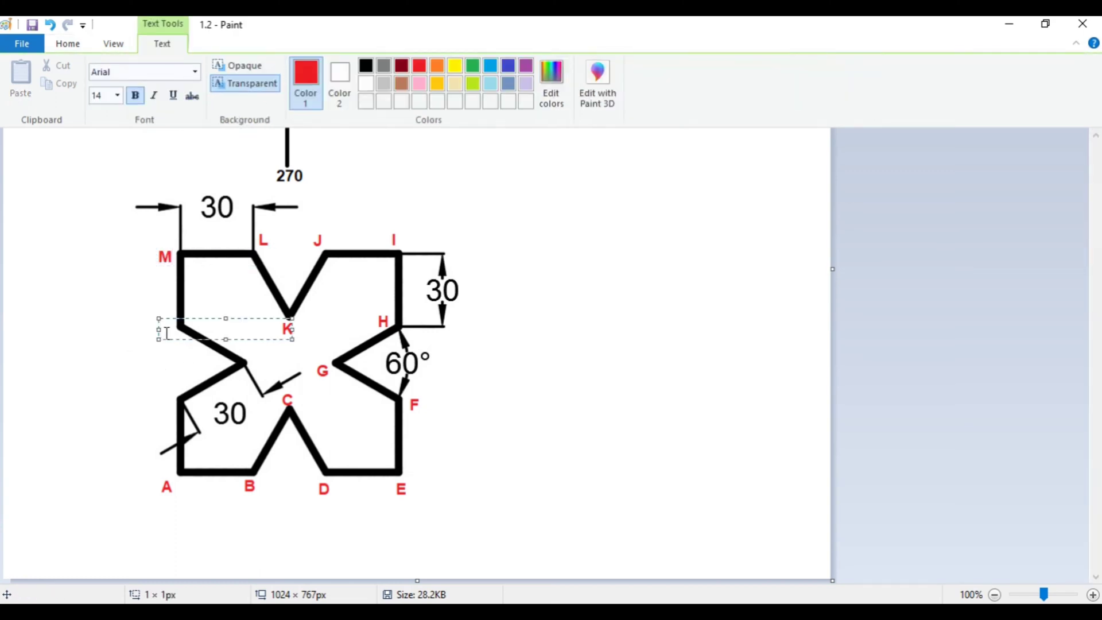
pyautogui.write('N')
pyautogui.click(148, 362)
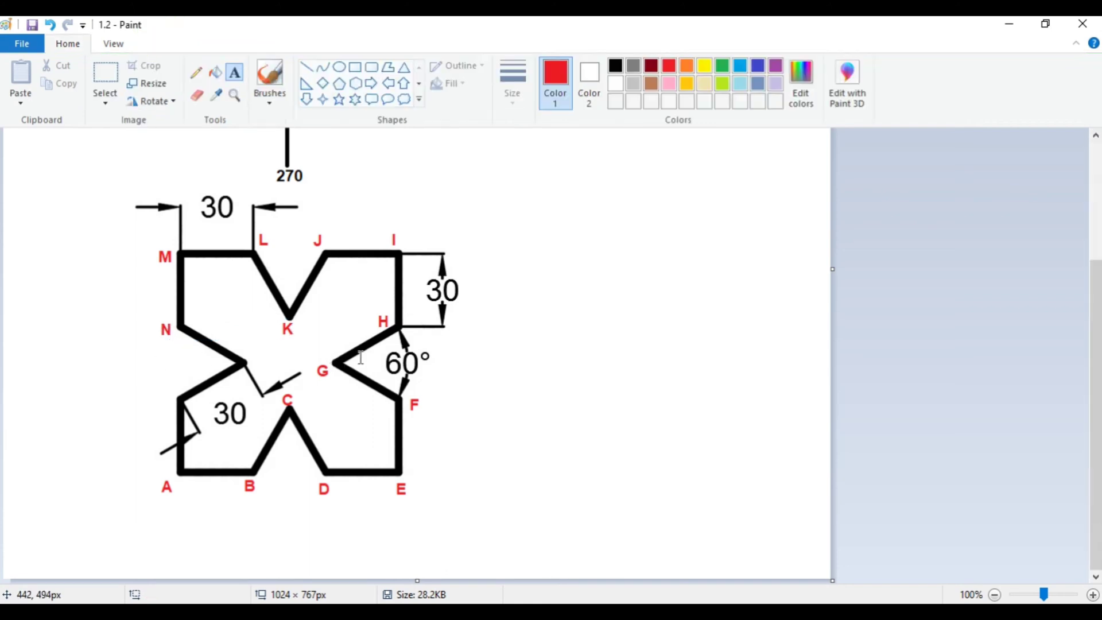
pyautogui.click(253, 363)
pyautogui.write('O')
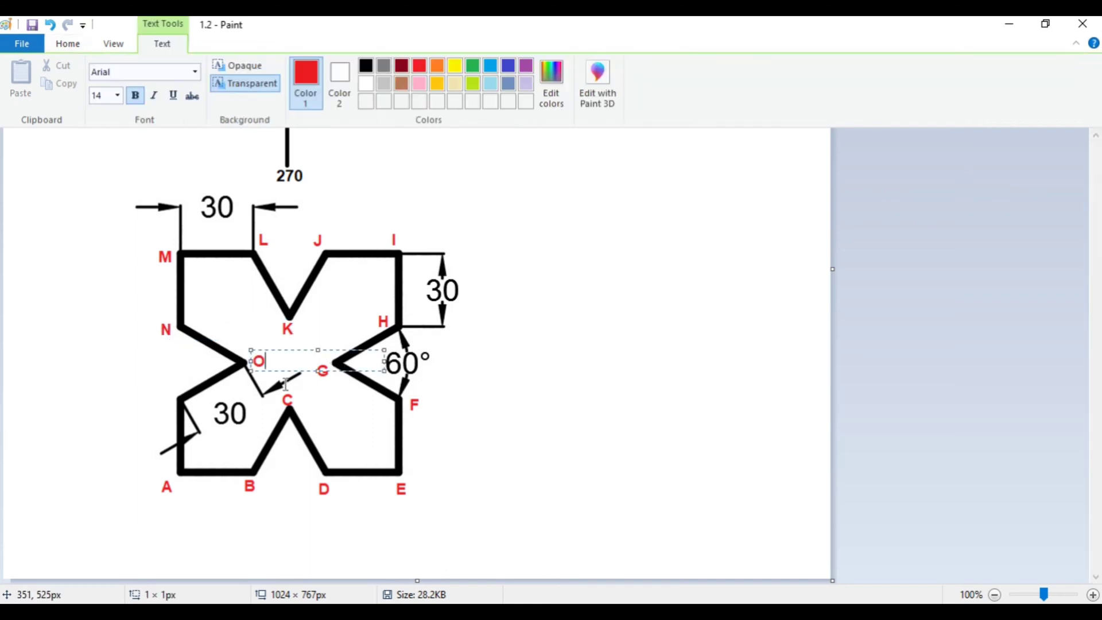
pyautogui.click(158, 411)
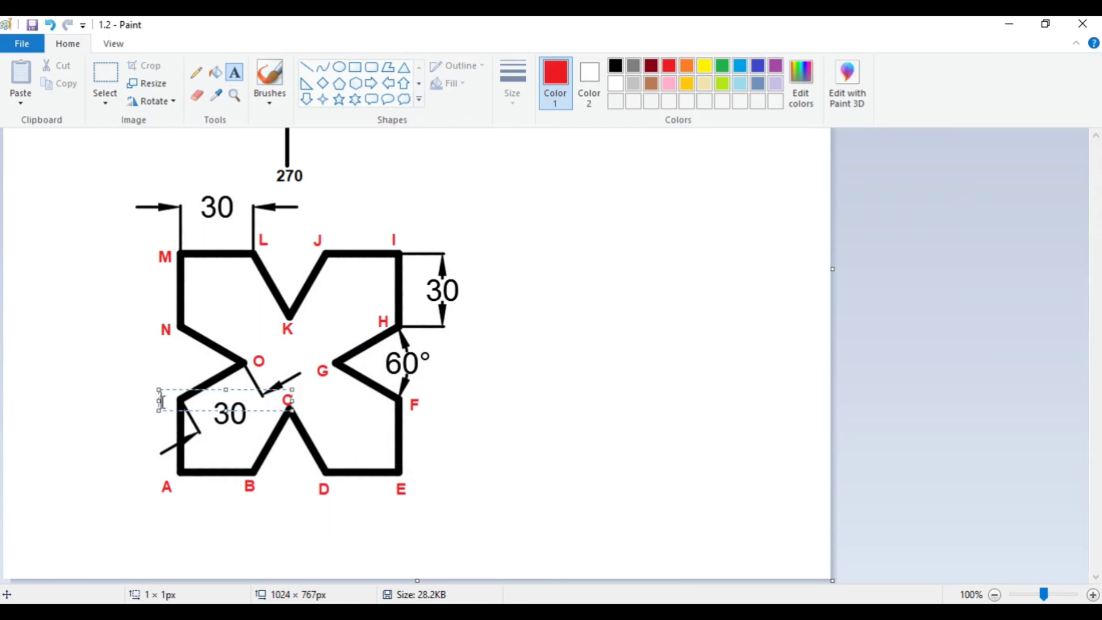
pyautogui.click(159, 392)
pyautogui.write('P')
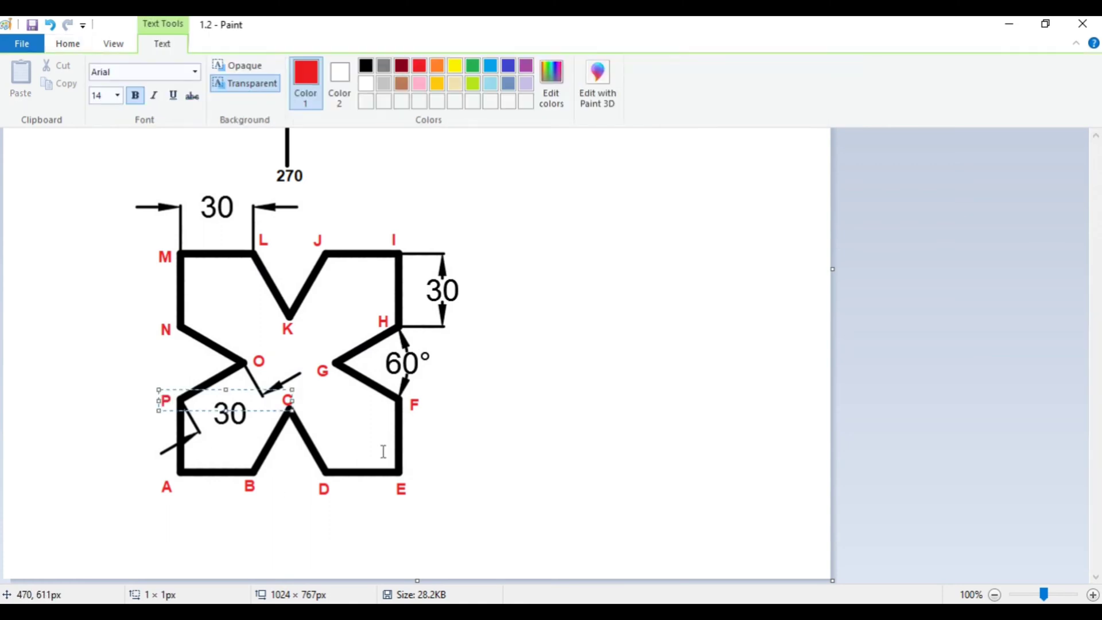
pyautogui.click(458, 420)
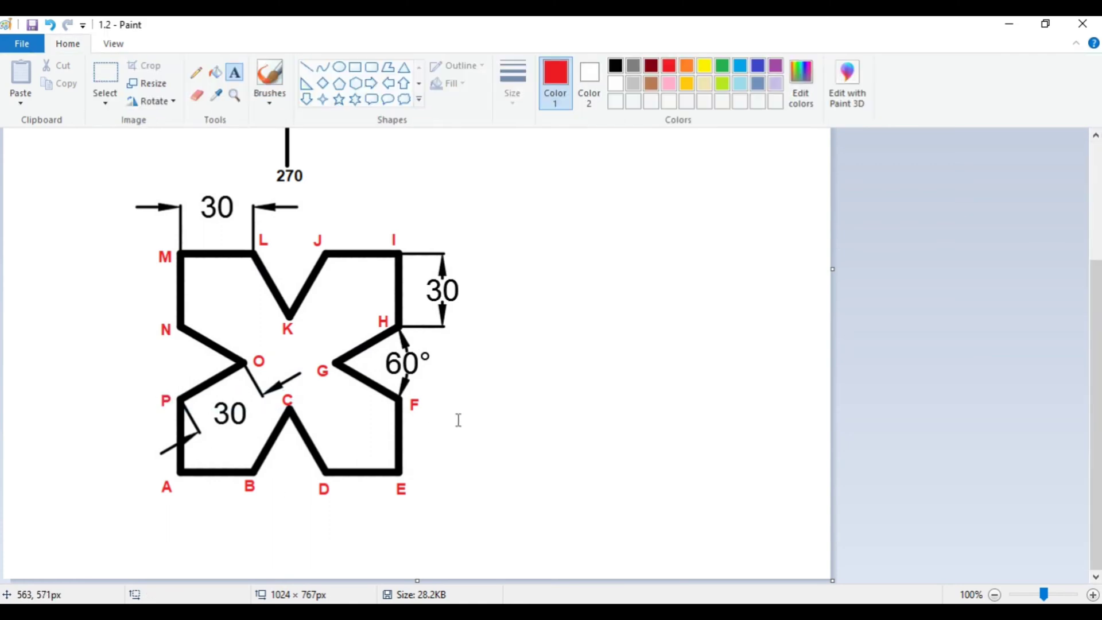
# Start a wide blue text box right of the figure headed 'ALGORITHM'
pyautogui.scroll(3, 480, 386)
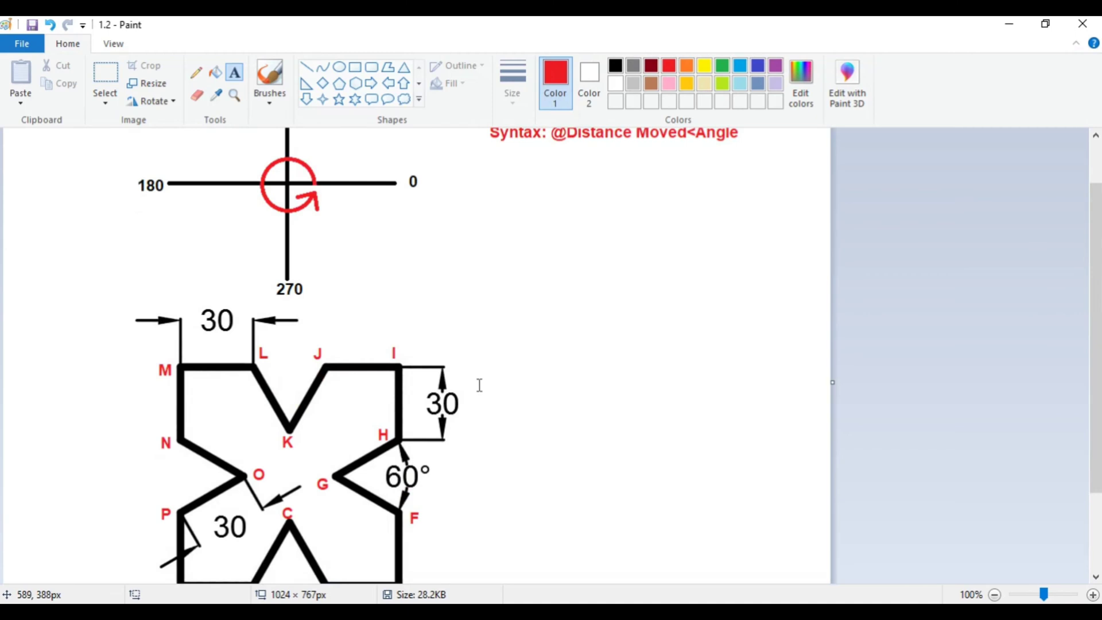
pyautogui.scroll(2, 480, 386)
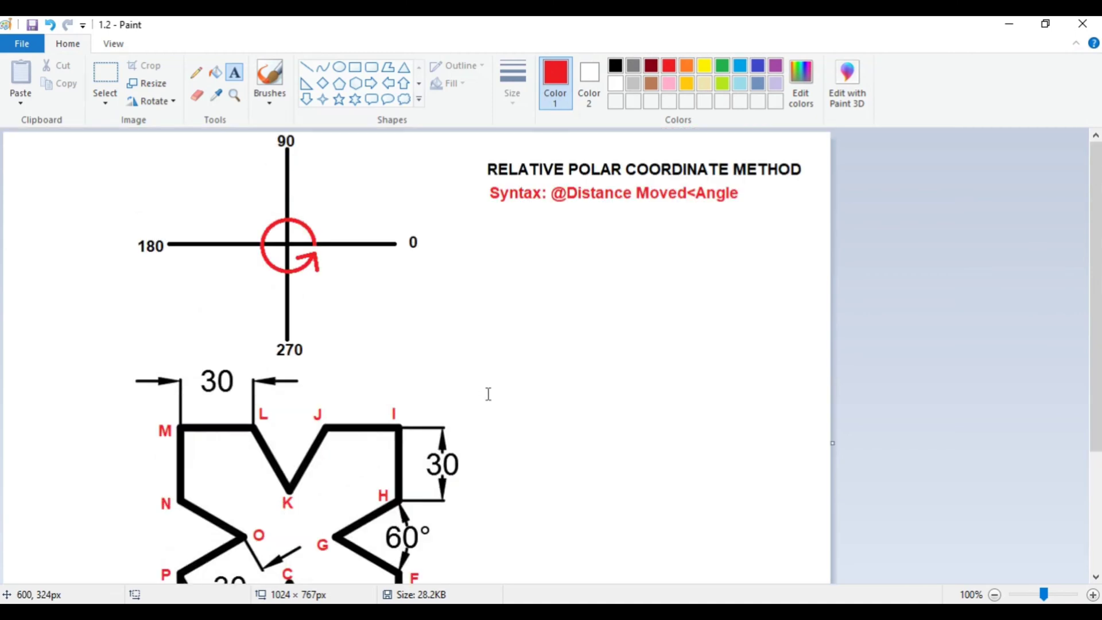
pyautogui.scroll(-2, 508, 464)
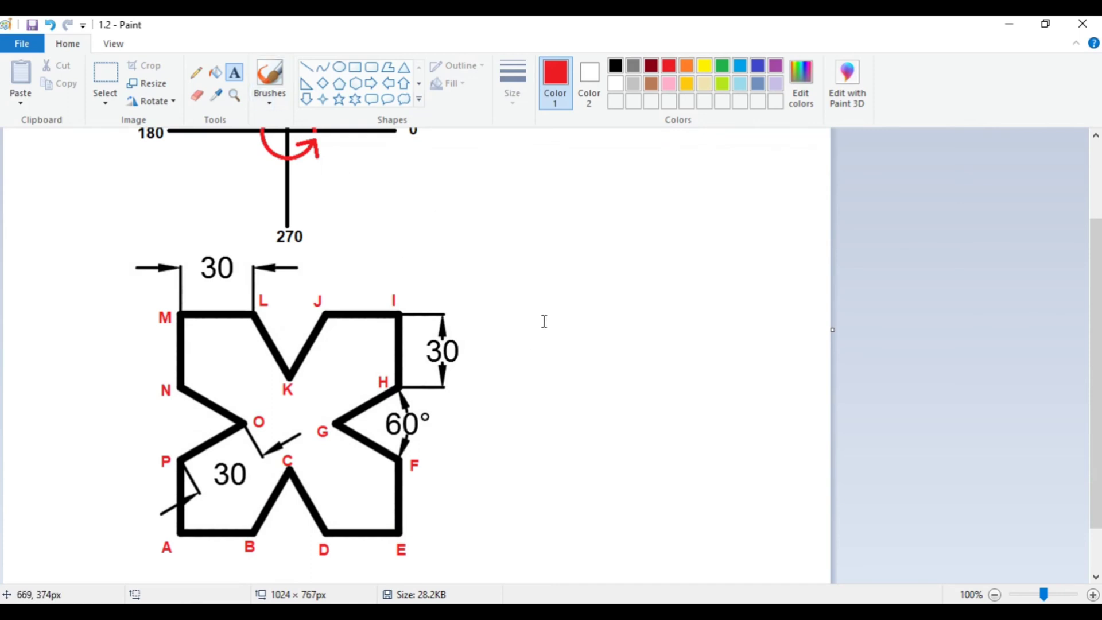
pyautogui.click(524, 294)
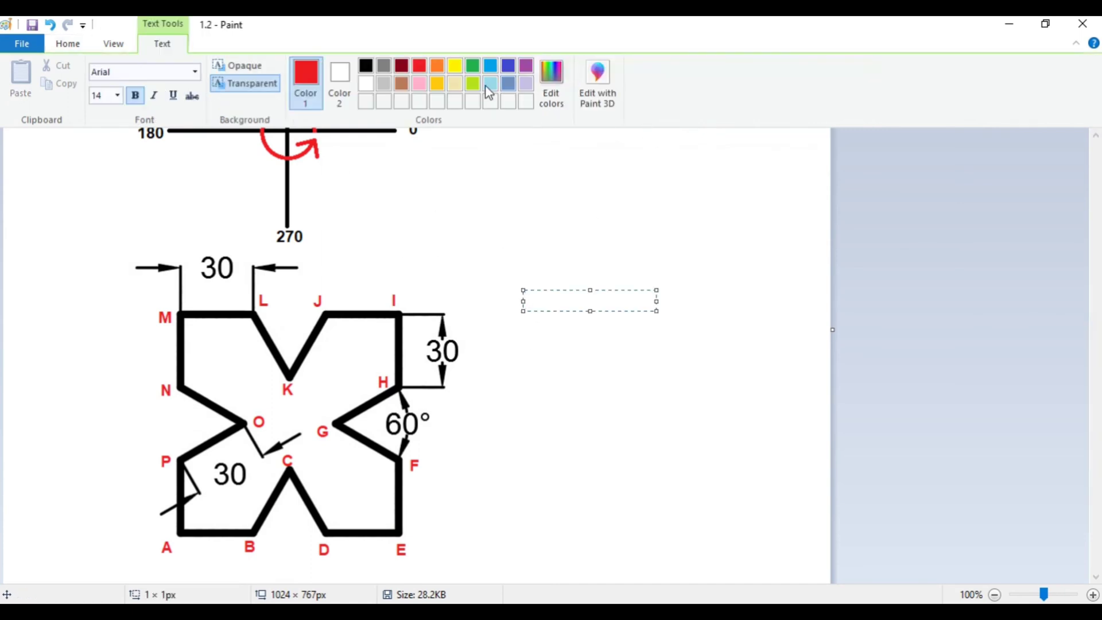
pyautogui.click(512, 68)
pyautogui.moveTo(658, 299); pyautogui.dragTo(767, 295)
pyautogui.write('A')
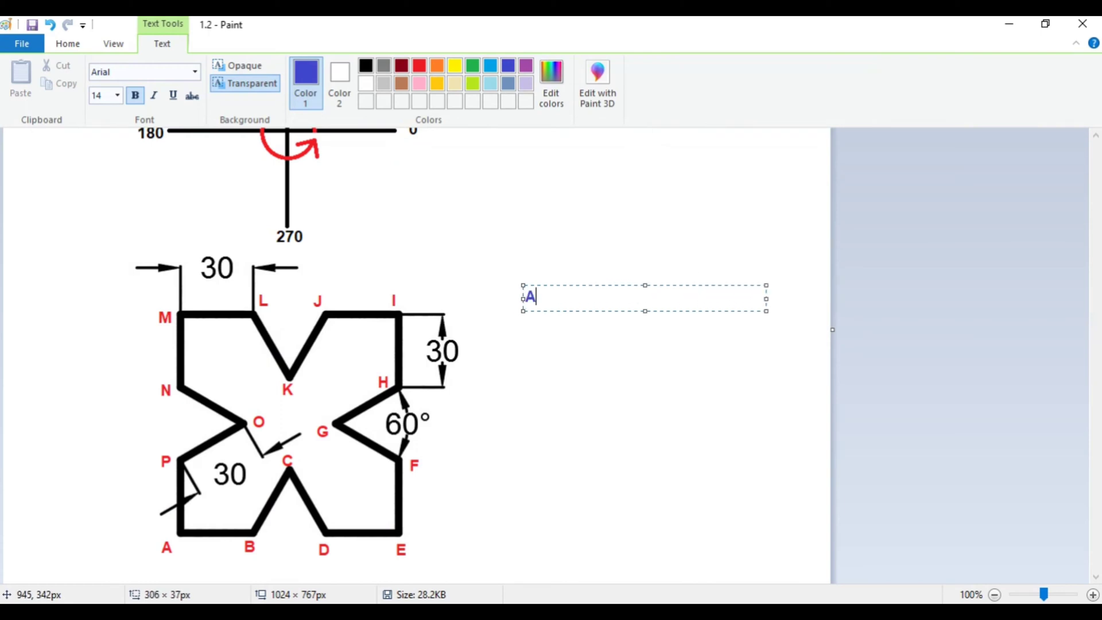
pyautogui.write('LGORITHM')
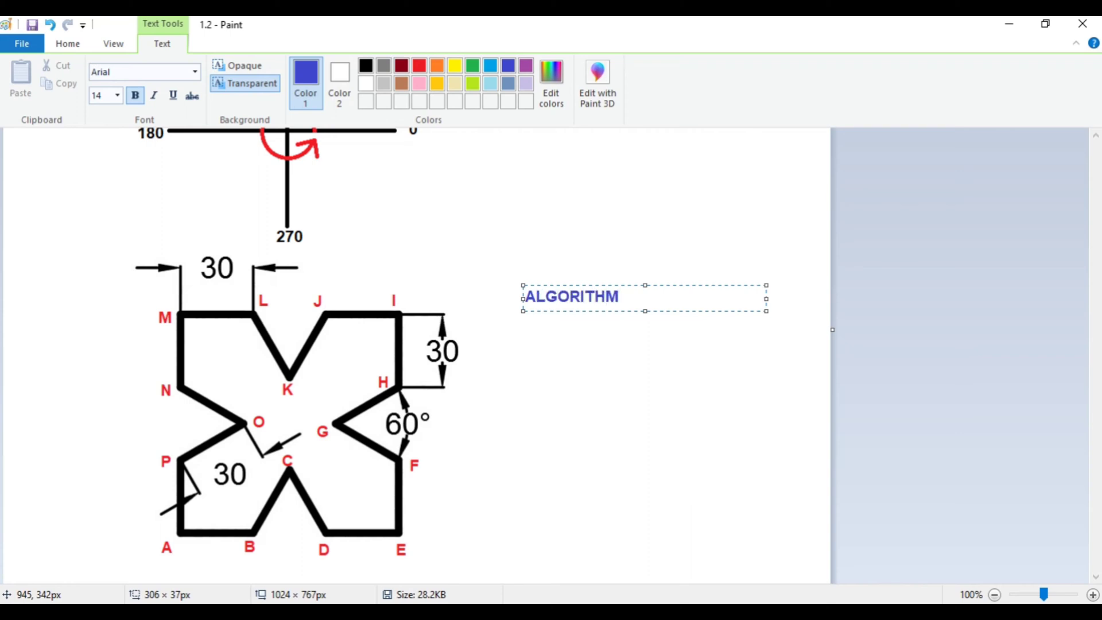
pyautogui.press('Return')
# Add the lines 'Line' and 'Select the Start Point', move the note higher, and commit it
pyautogui.press('Return')
pyautogui.write('Line')
pyautogui.press('Return')
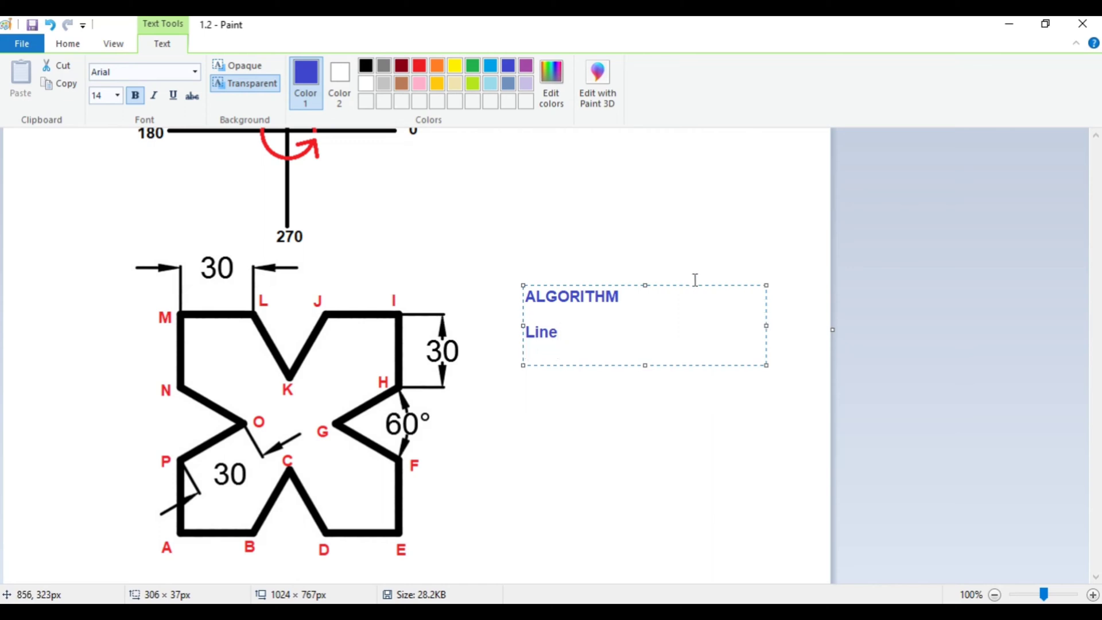
pyautogui.moveTo(691, 285); pyautogui.dragTo(701, 201)
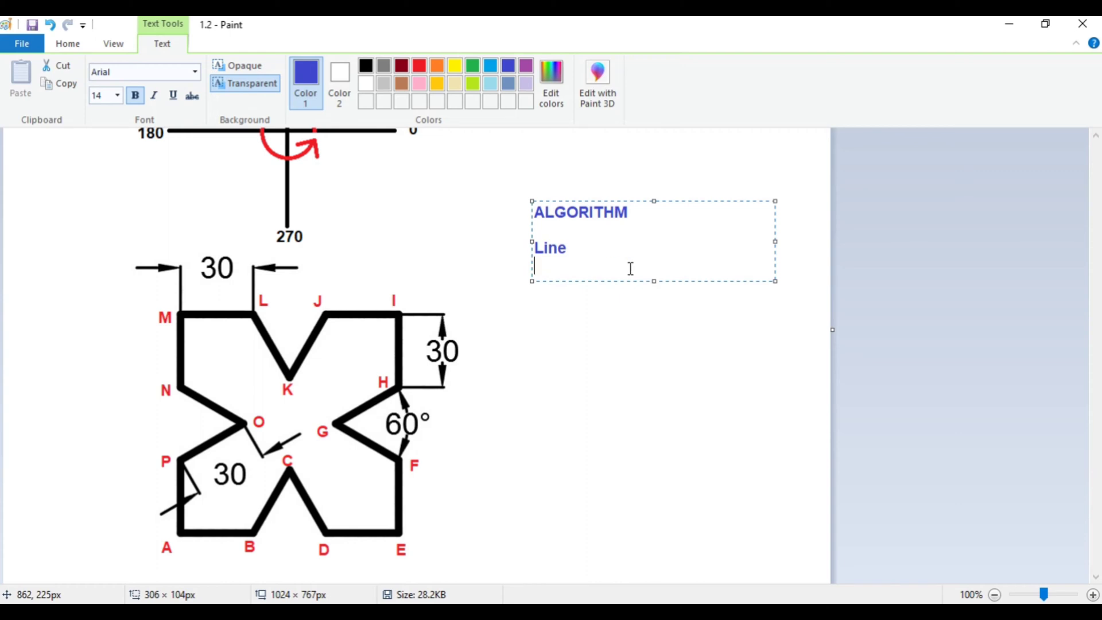
pyautogui.write('Select the S')
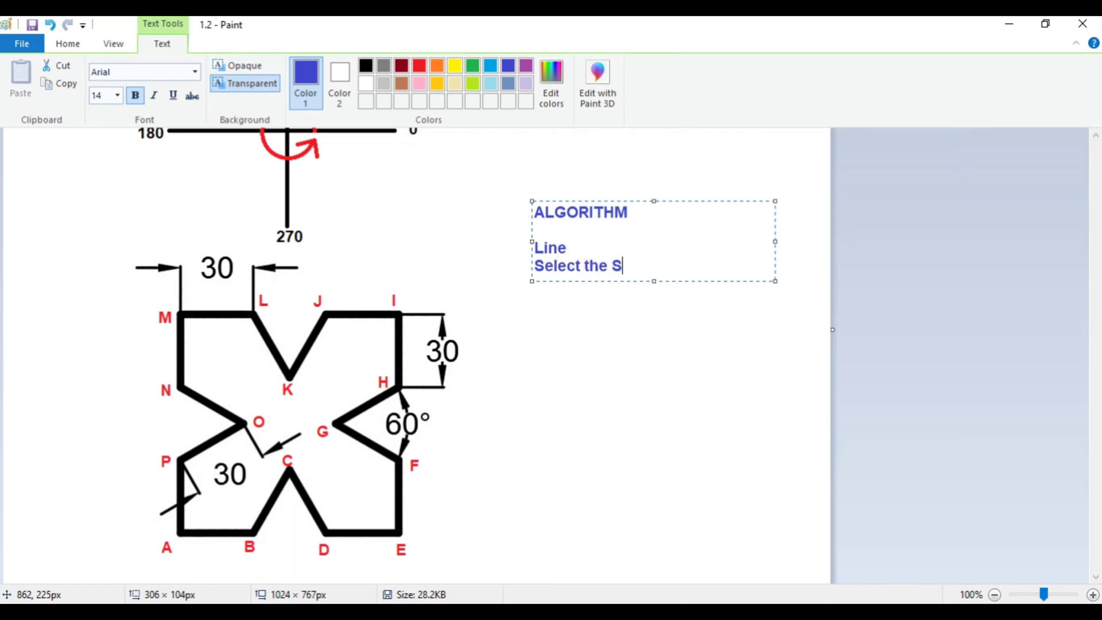
pyautogui.write('tart Point')
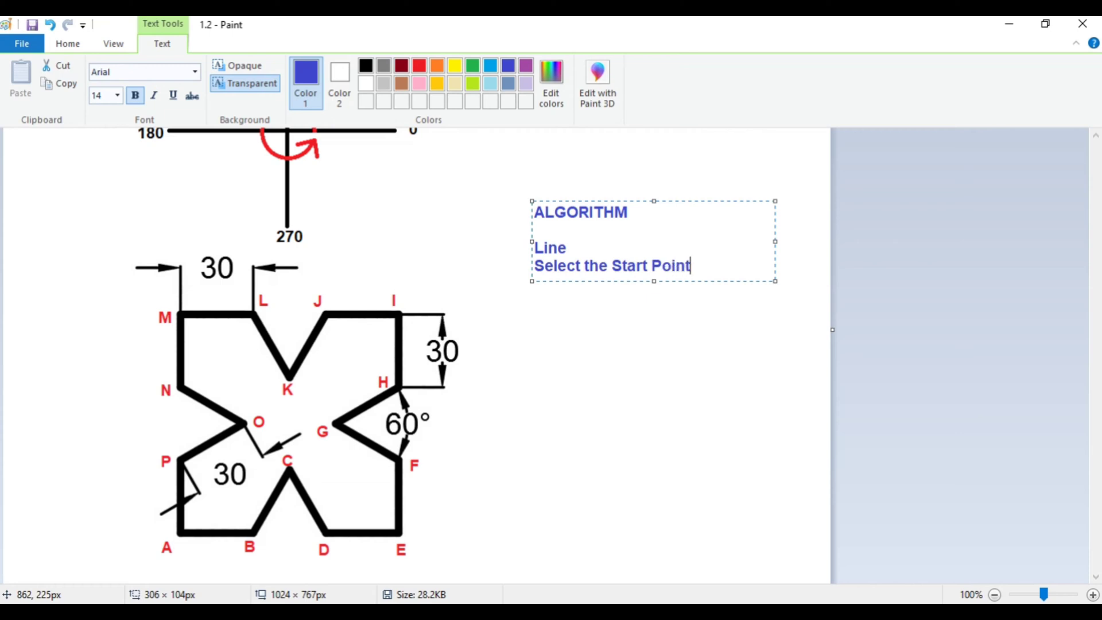
pyautogui.press('Return')
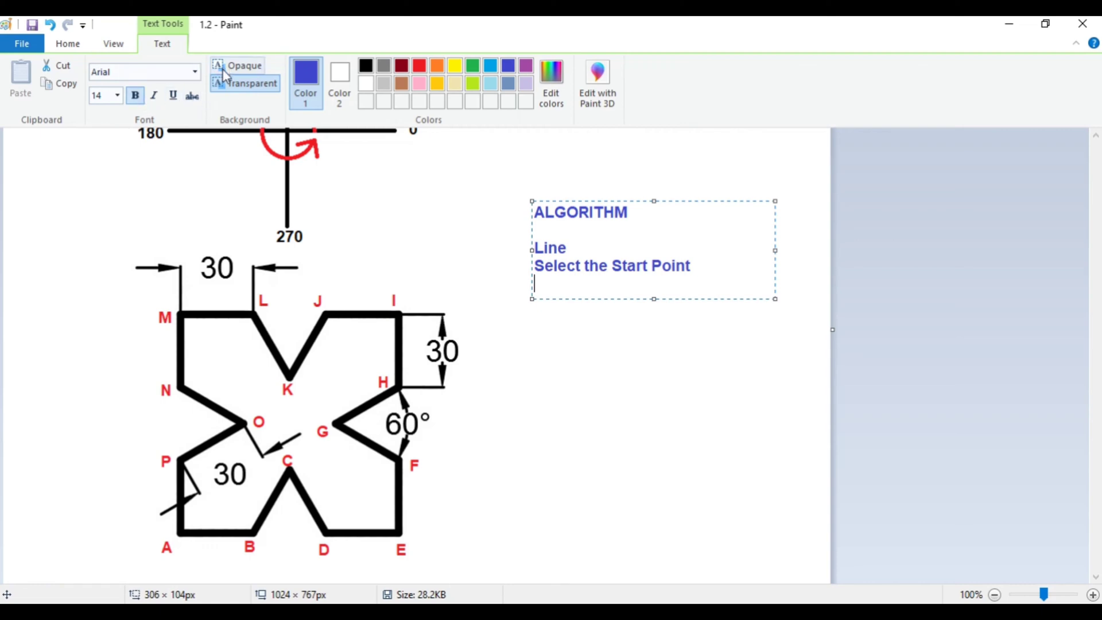
pyautogui.click(372, 215)
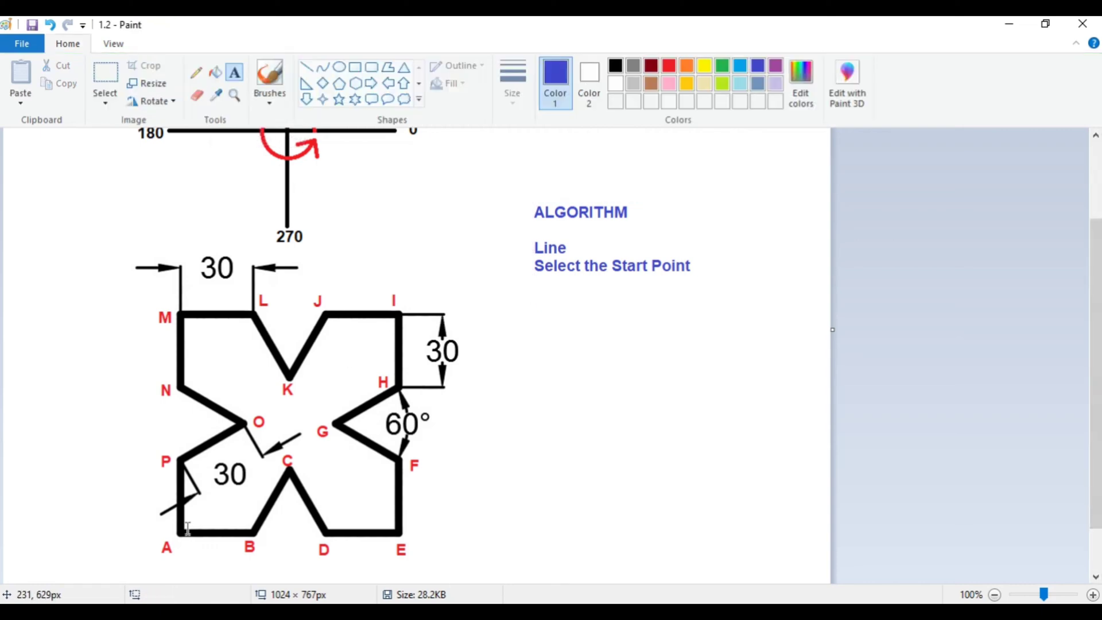
pyautogui.click(196, 74)
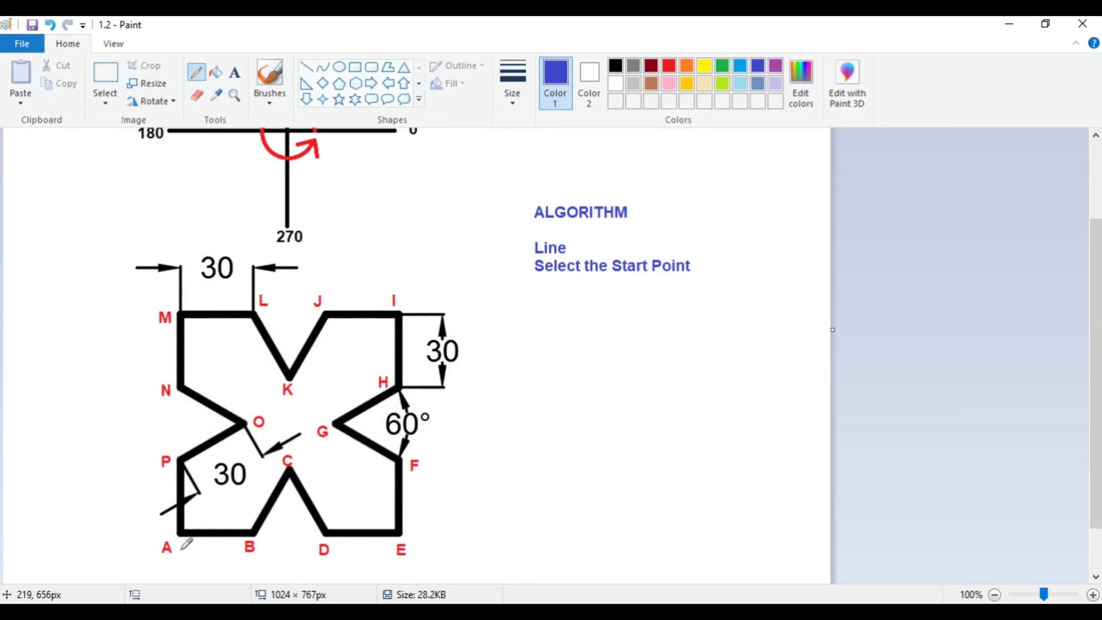
pyautogui.moveTo(182, 550)
pyautogui.mouseDown()
pyautogui.moveTo(218, 550)
pyautogui.moveTo(209, 554)
pyautogui.mouseUp()
pyautogui.click(234, 73)
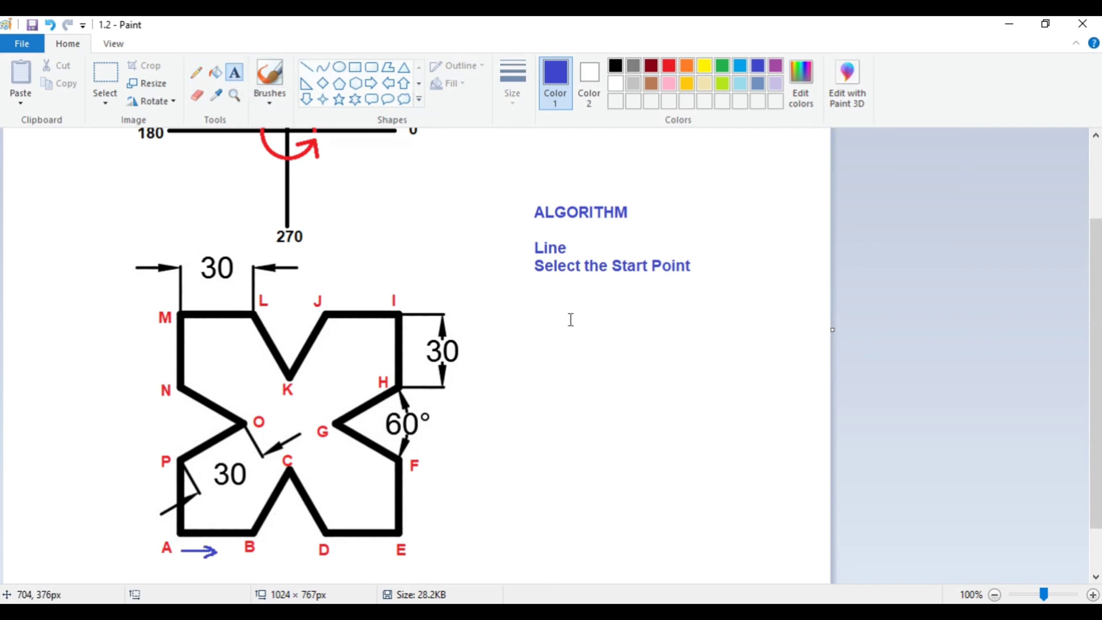
pyautogui.click(536, 290)
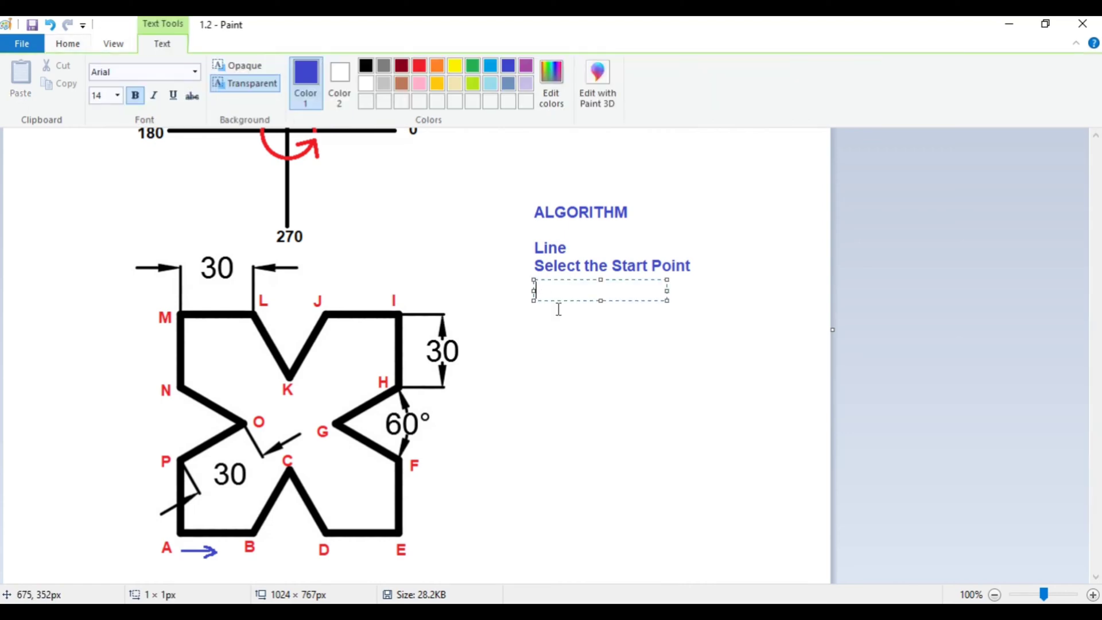
pyautogui.write('@30')
pyautogui.write('<0')
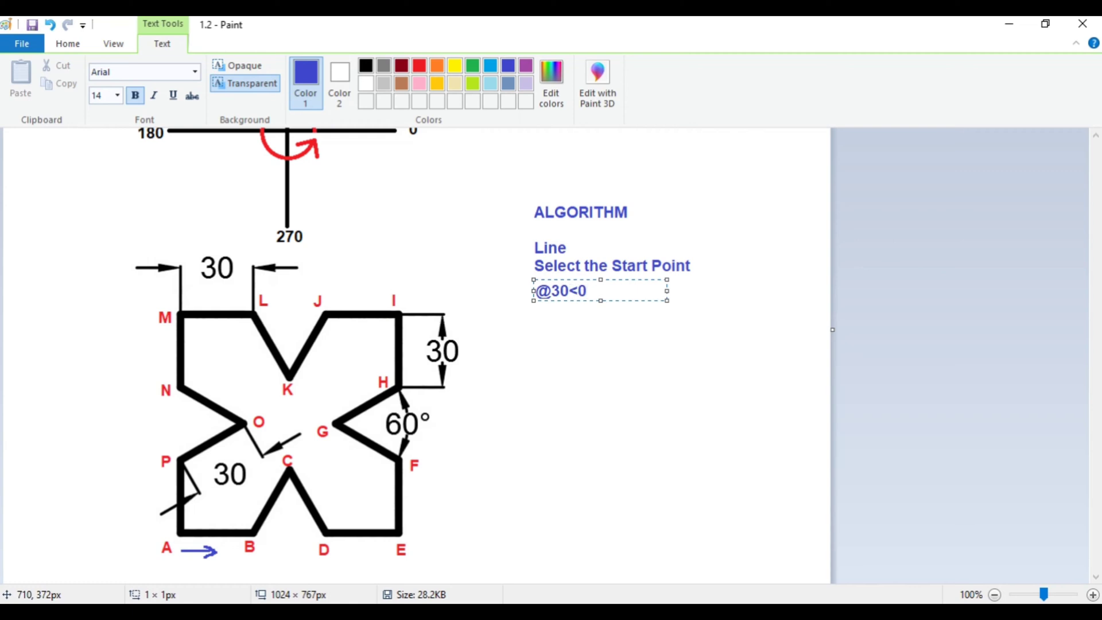
pyautogui.press('Return')
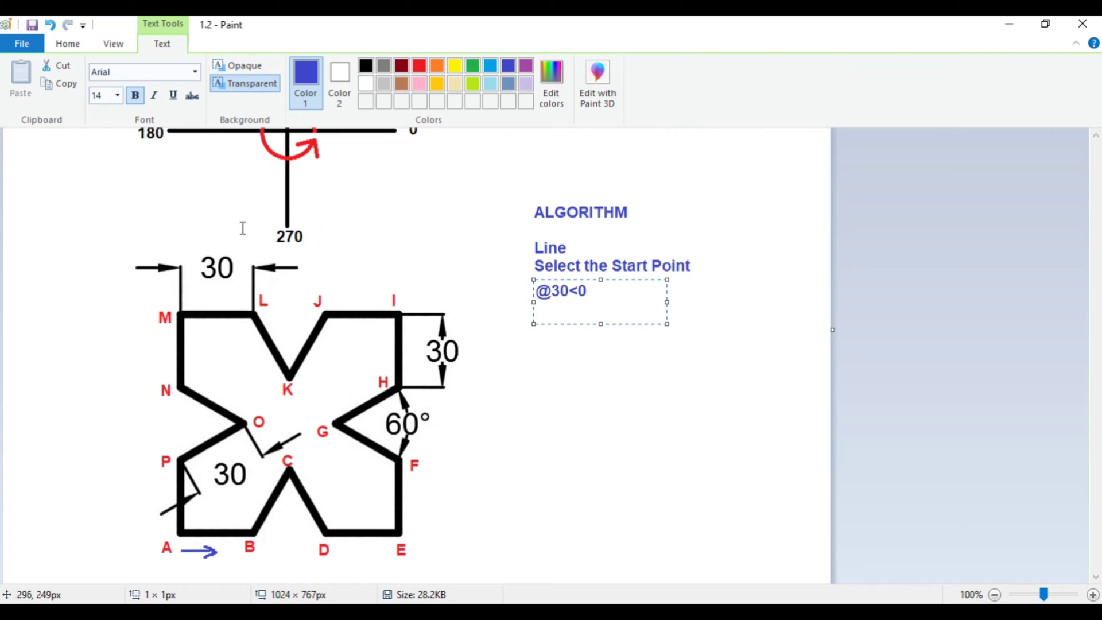
pyautogui.click(464, 431)
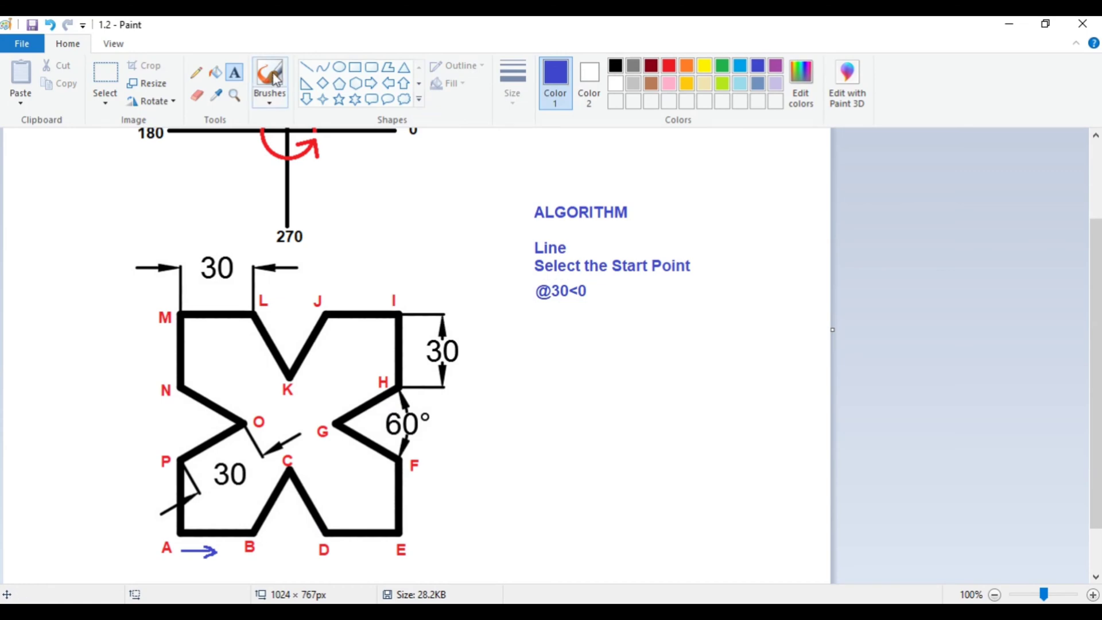
# Mark corner B with a blue baseline, angle arc and '60' label
pyautogui.click(198, 74)
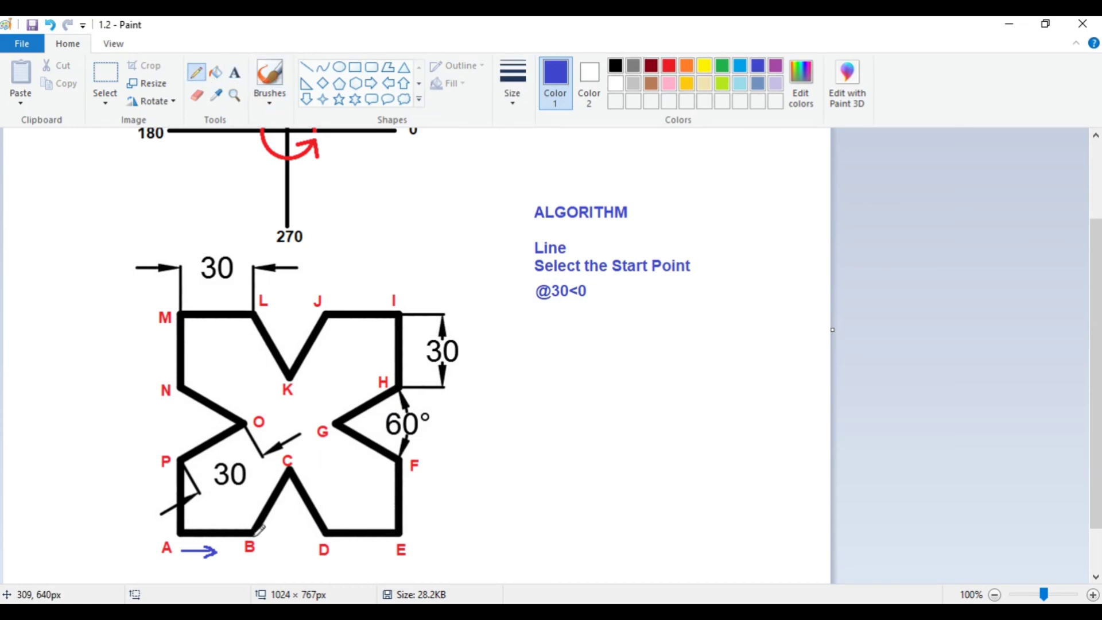
pyautogui.click(307, 67)
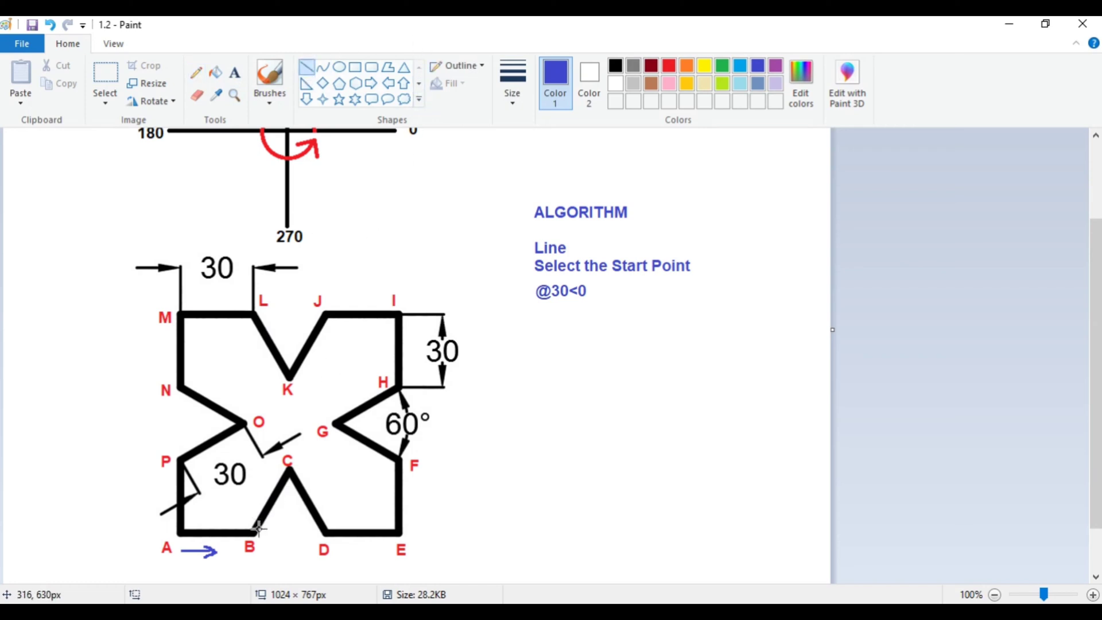
pyautogui.moveTo(253, 534); pyautogui.dragTo(304, 534)
pyautogui.click(195, 73)
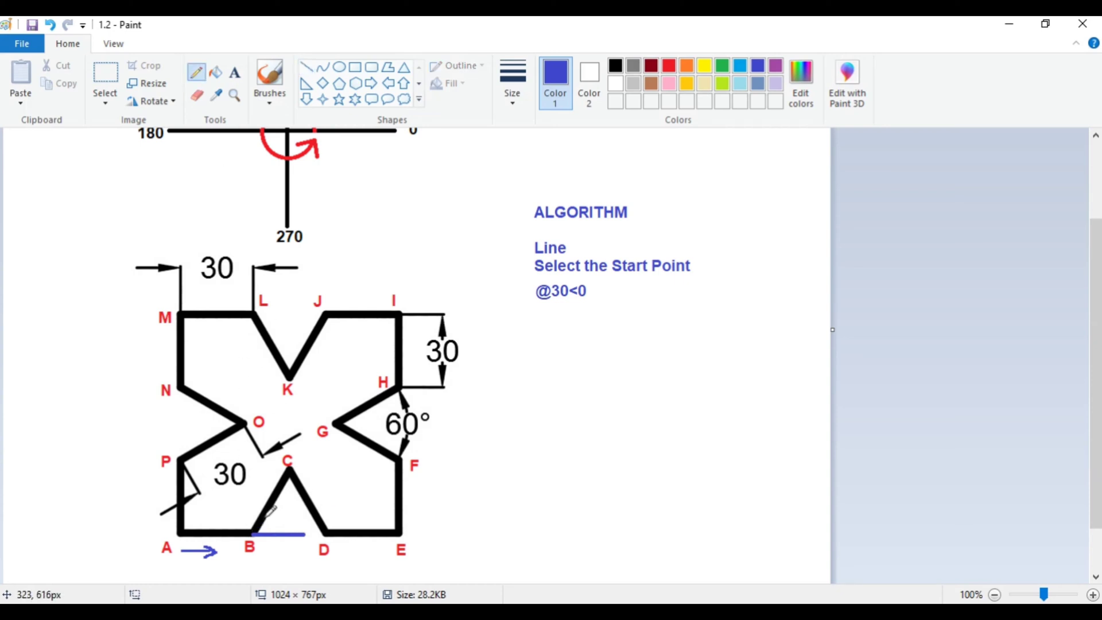
pyautogui.moveTo(265, 533); pyautogui.dragTo(280, 534)
pyautogui.click(234, 73)
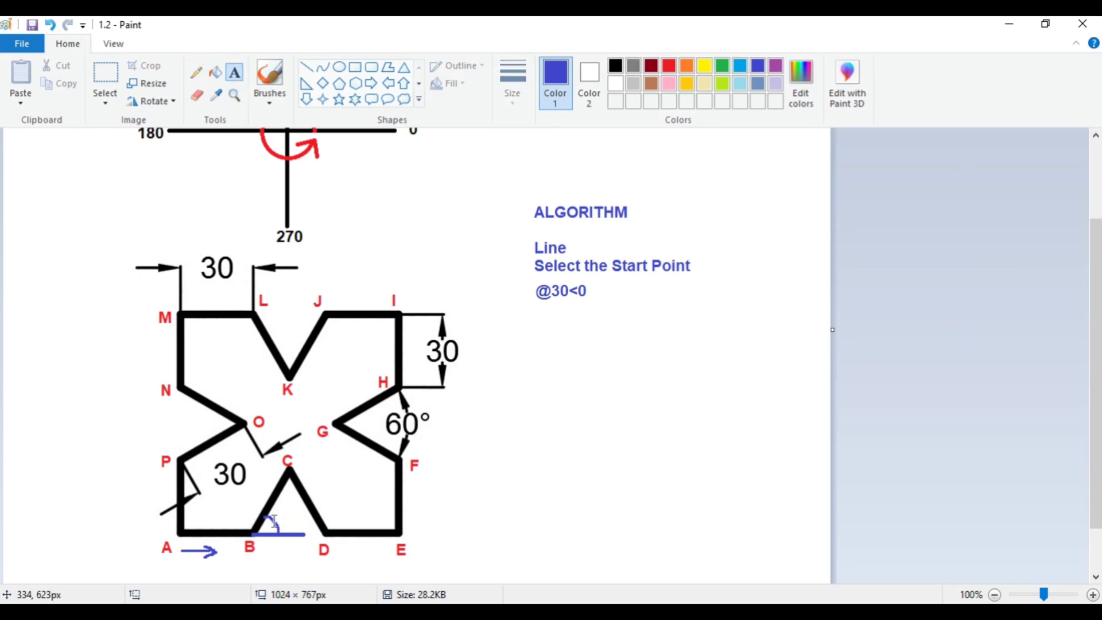
pyautogui.click(278, 507)
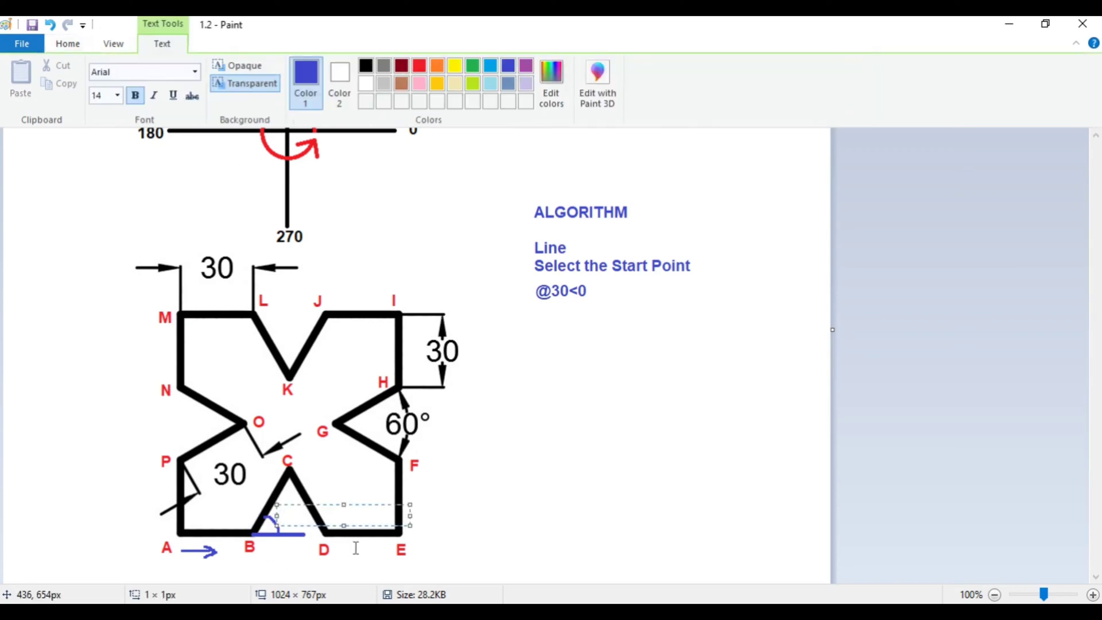
pyautogui.write('60')
pyautogui.click(538, 482)
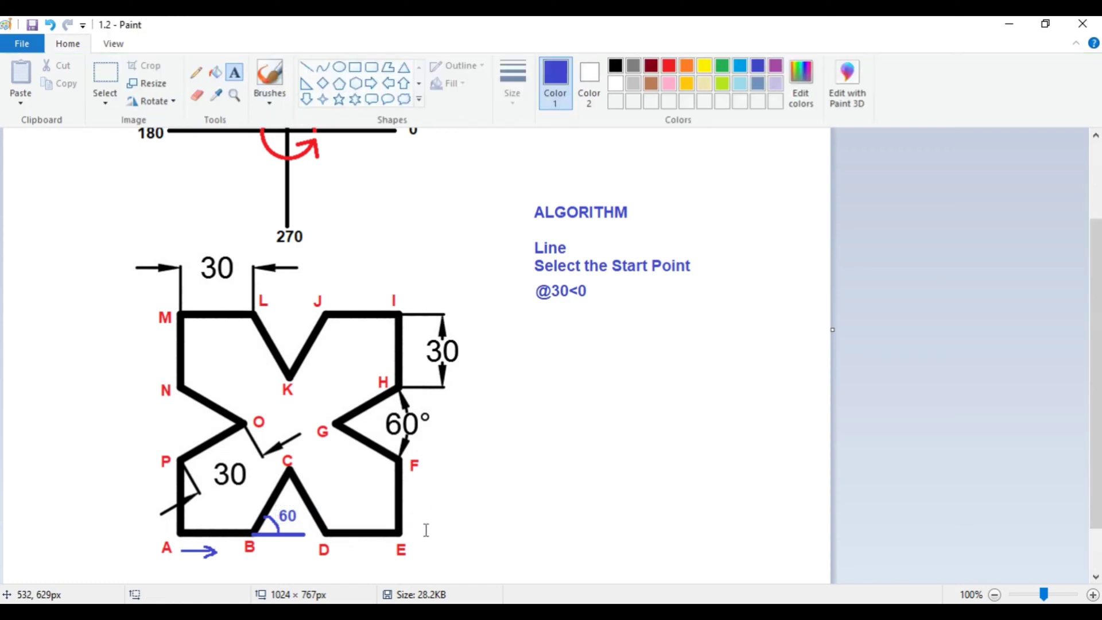
pyautogui.click(538, 305)
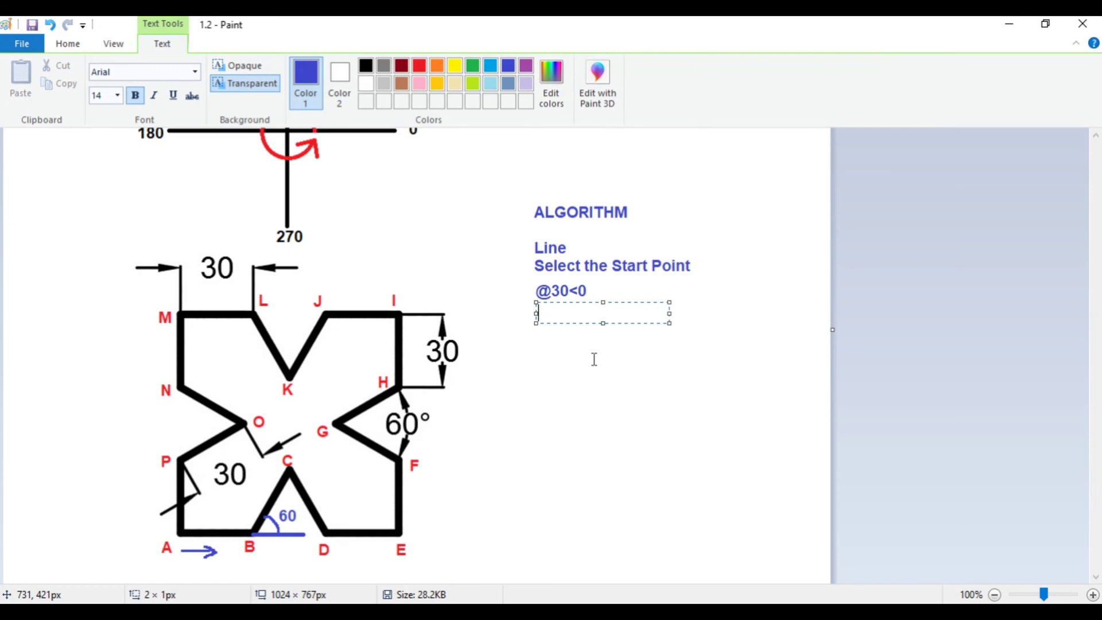
pyautogui.write('#')
pyautogui.write('@')
pyautogui.write('30<60')
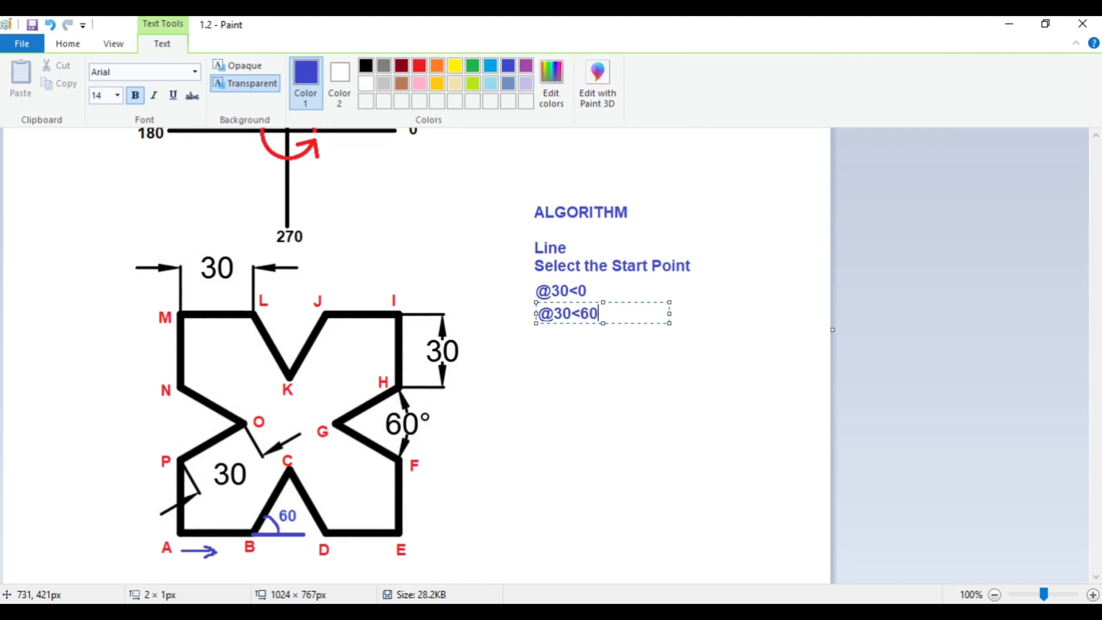
pyautogui.click(596, 370)
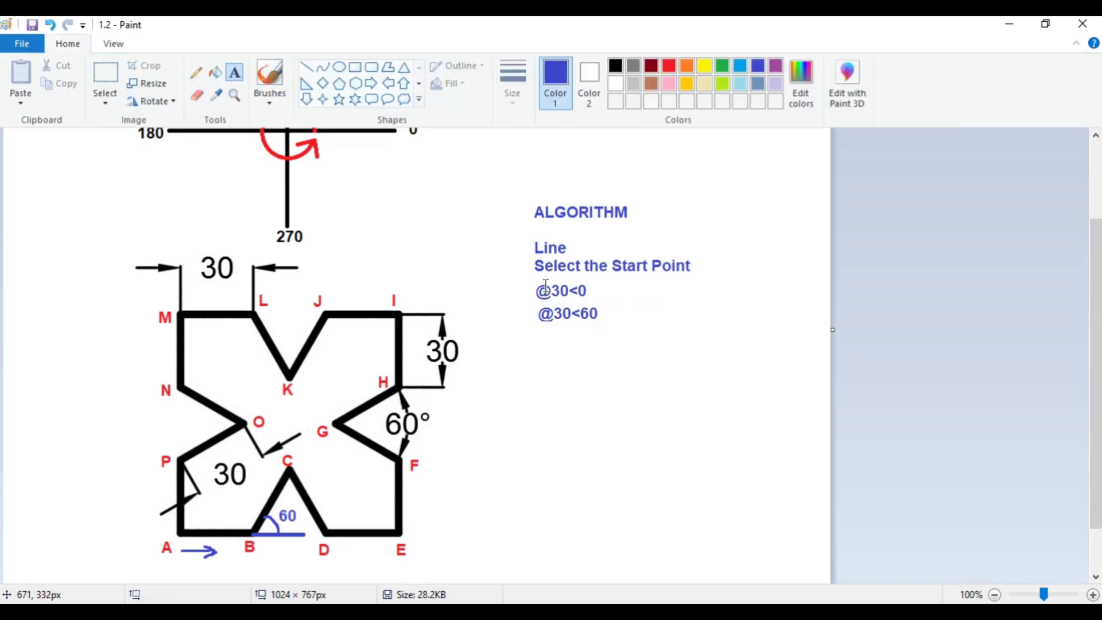
pyautogui.click(355, 70)
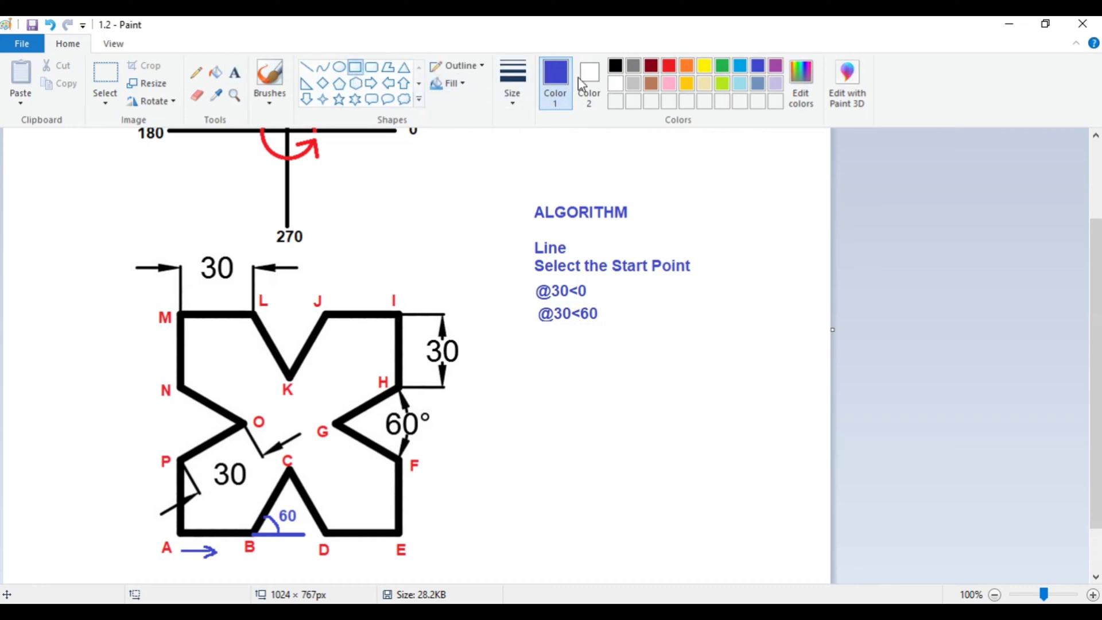
pyautogui.click(669, 66)
pyautogui.click(513, 98)
pyautogui.click(528, 138)
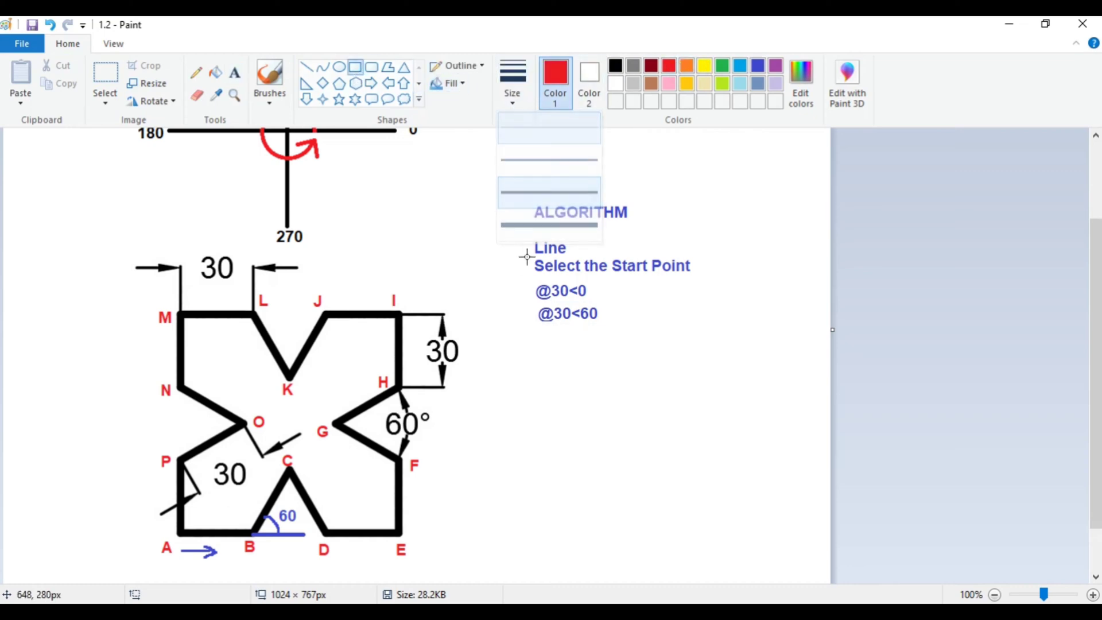
pyautogui.moveTo(532, 305); pyautogui.dragTo(582, 324)
pyautogui.click(556, 352)
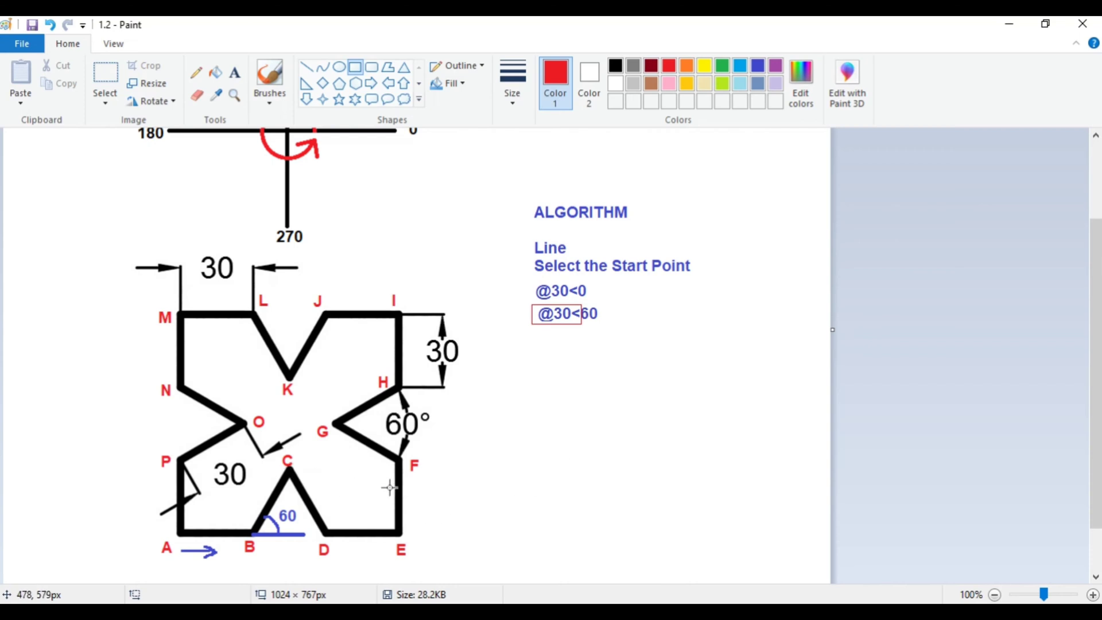
# Set the Line shape to blue with a thin line width
pyautogui.click(307, 68)
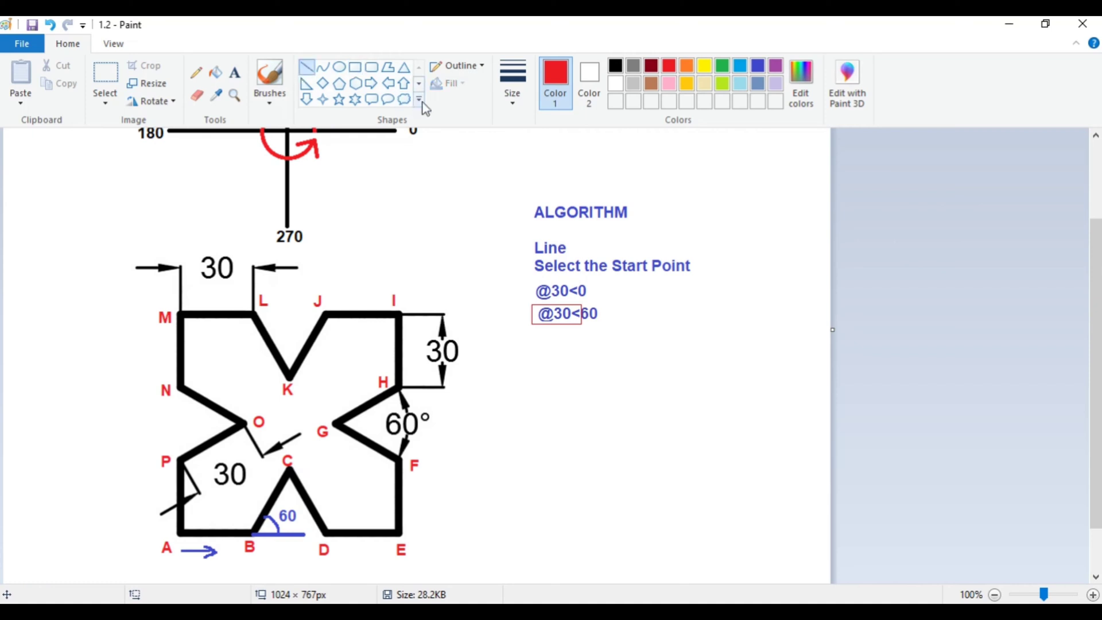
pyautogui.click(758, 67)
pyautogui.click(512, 86)
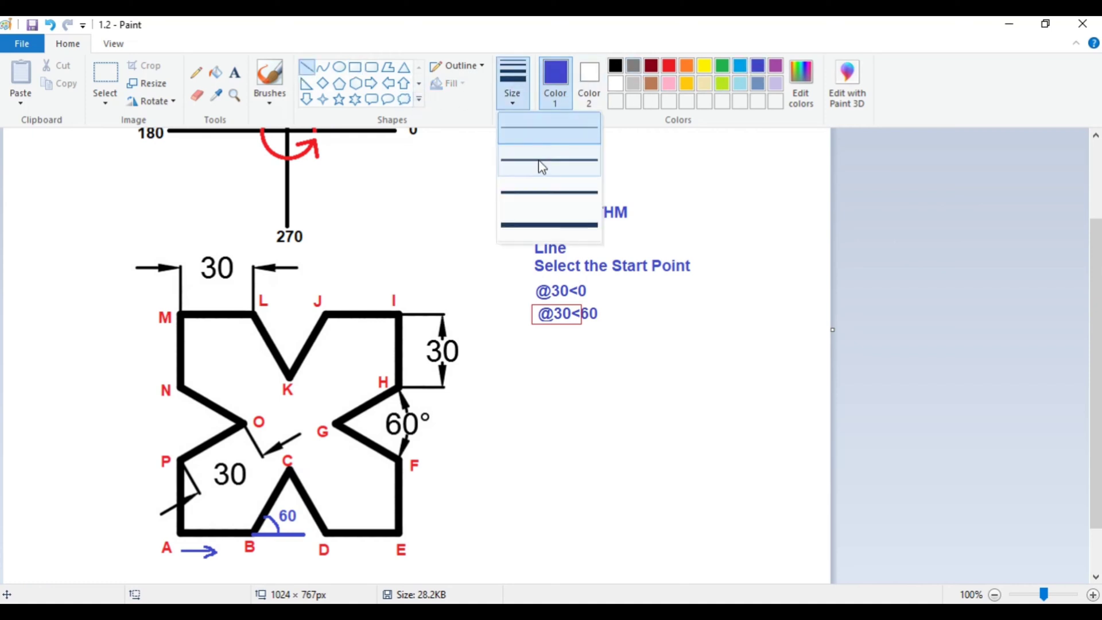
pyautogui.click(539, 163)
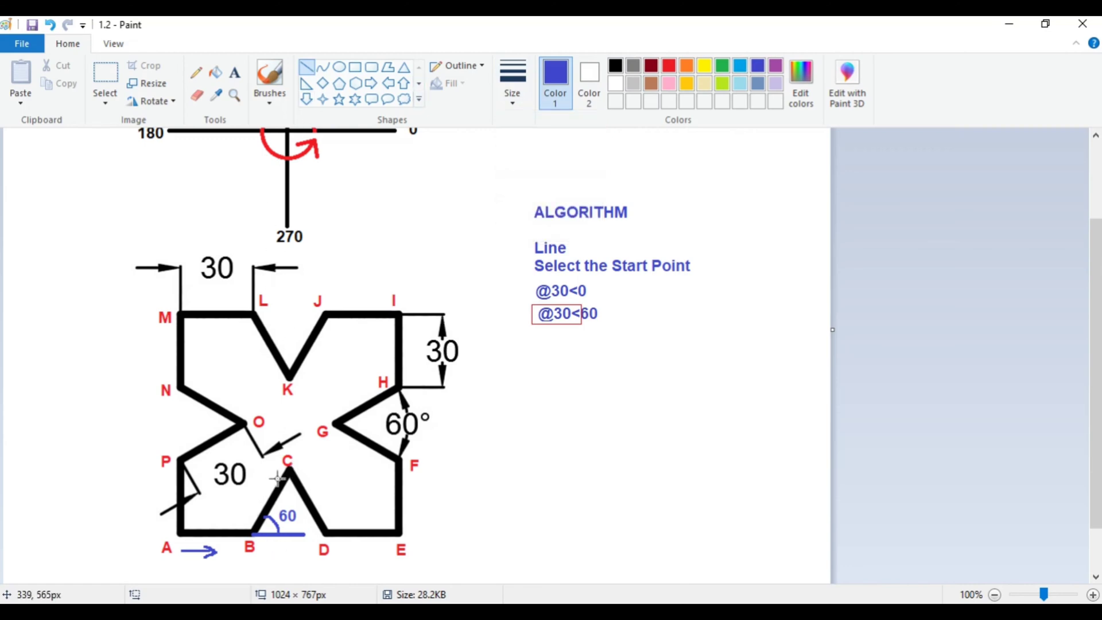
# Mark point C with a blue horizontal reference line, arc and '300' label
pyautogui.moveTo(291, 468); pyautogui.dragTo(330, 469)
pyautogui.click(195, 72)
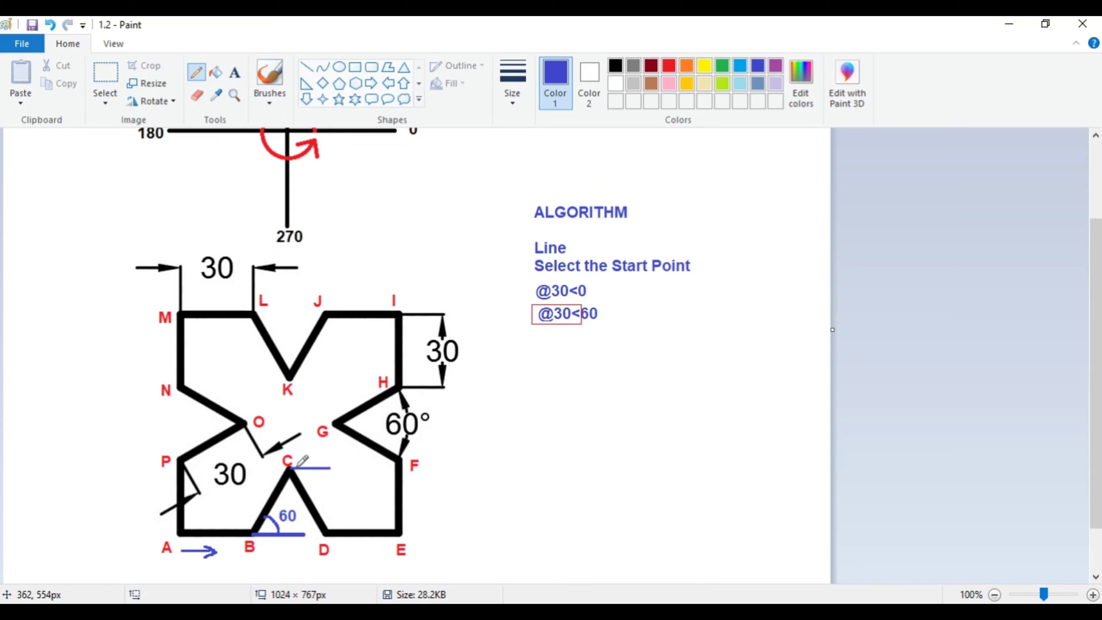
pyautogui.moveTo(299, 466)
pyautogui.mouseDown()
pyautogui.moveTo(300, 446)
pyautogui.moveTo(268, 455)
pyautogui.moveTo(278, 484)
pyautogui.mouseUp()
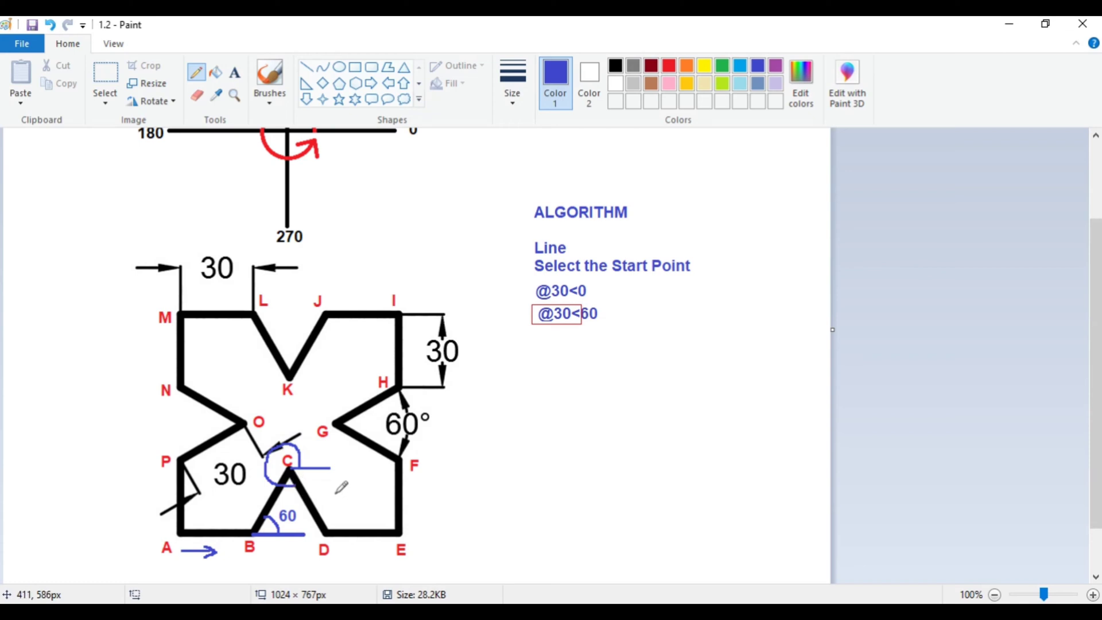
pyautogui.click(236, 74)
pyautogui.moveTo(304, 448); pyautogui.dragTo(437, 467)
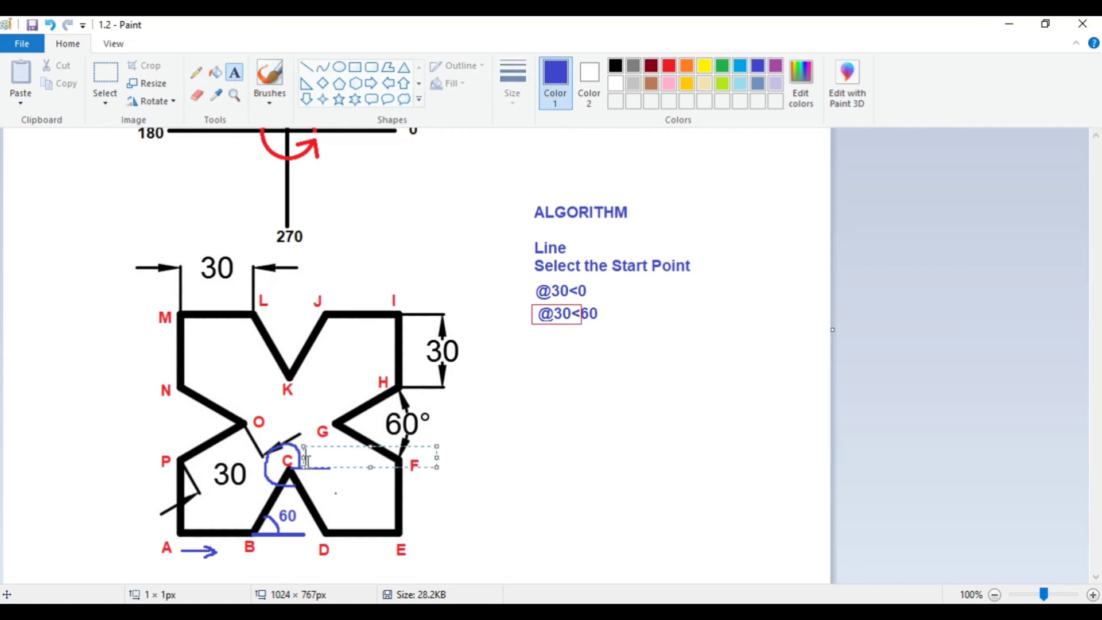
pyautogui.write('300')
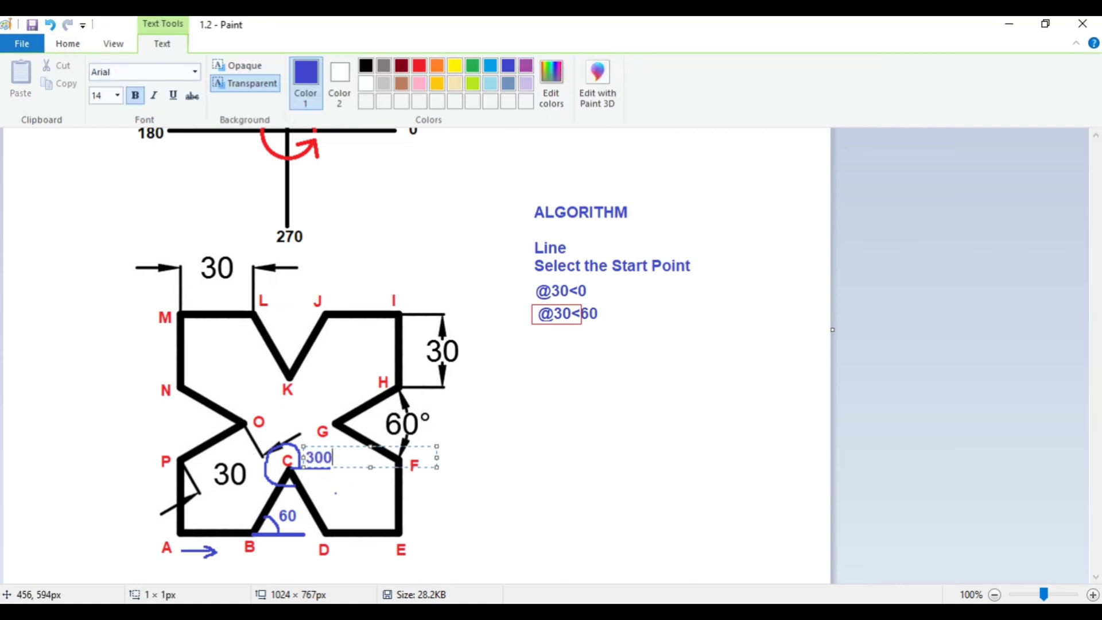
pyautogui.click(342, 498)
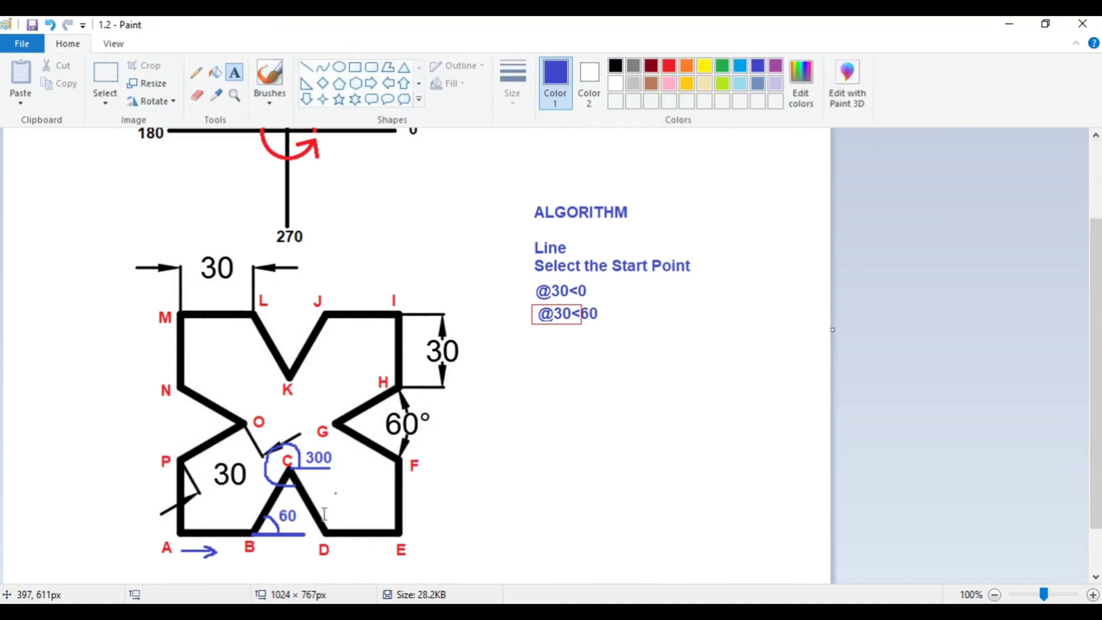
# Add blue angle labels '0' at D and '90' at E
pyautogui.click(329, 508)
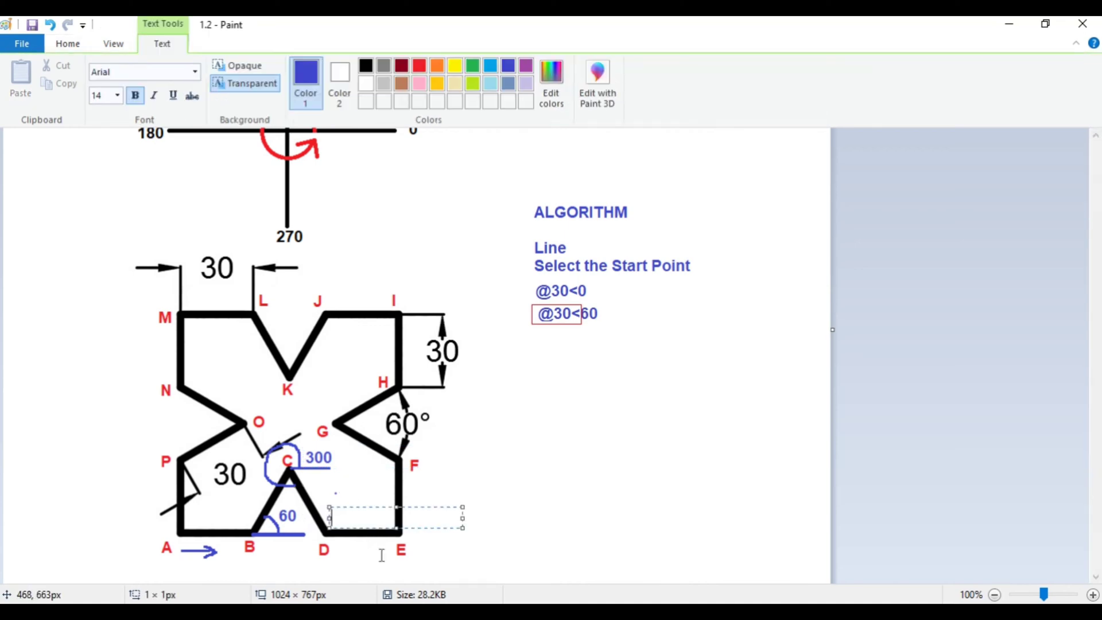
pyautogui.write('0')
pyautogui.click(497, 450)
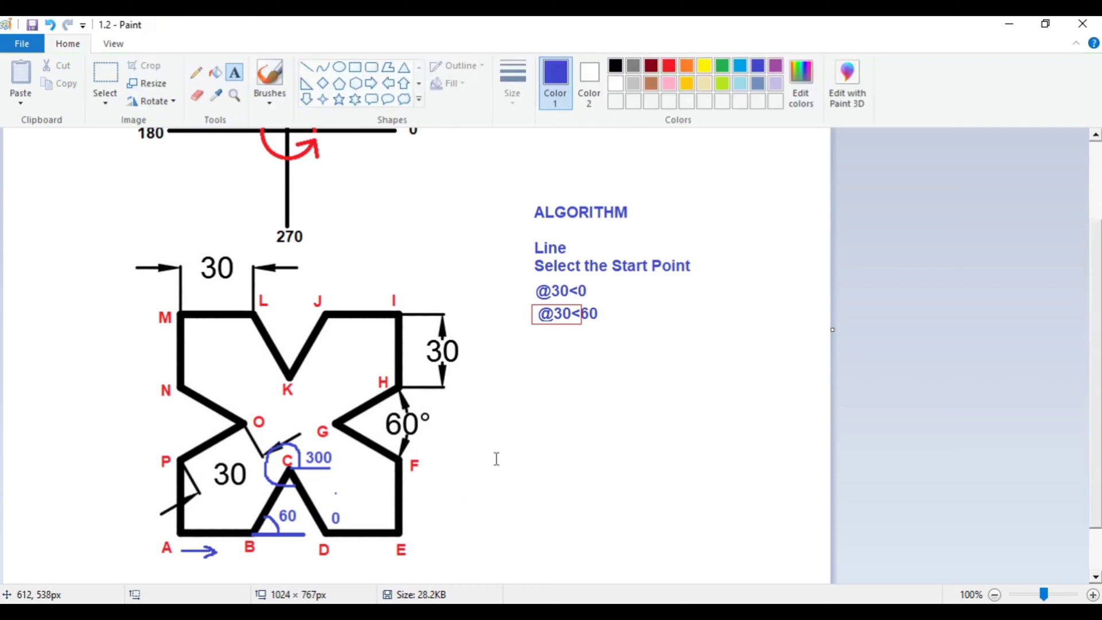
pyautogui.click(378, 507)
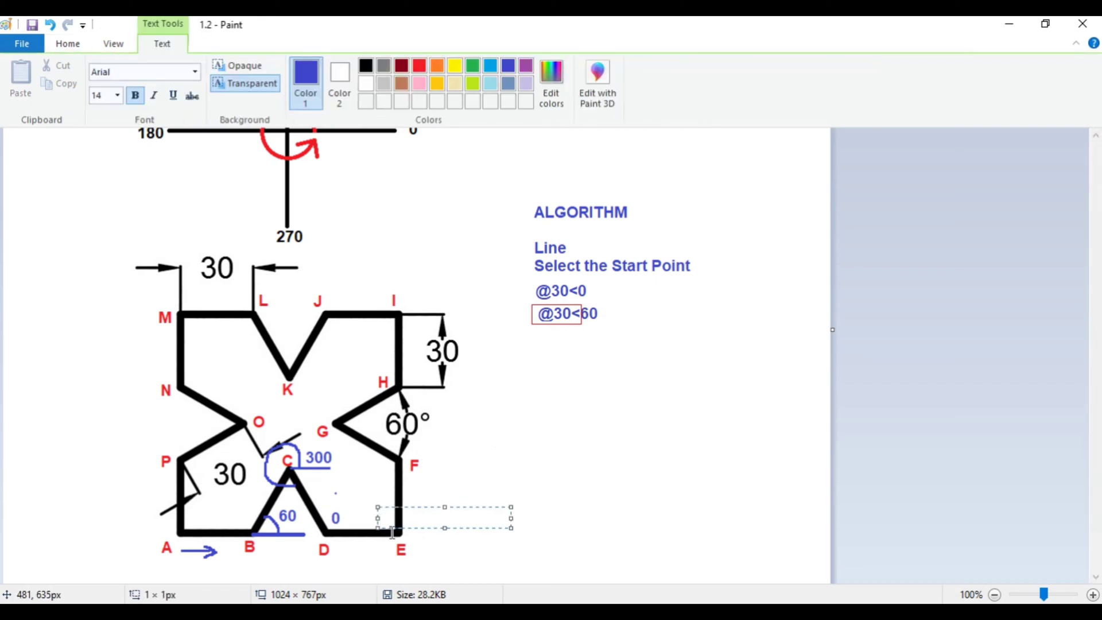
pyautogui.write('90')
pyautogui.moveTo(425, 508); pyautogui.dragTo(418, 508)
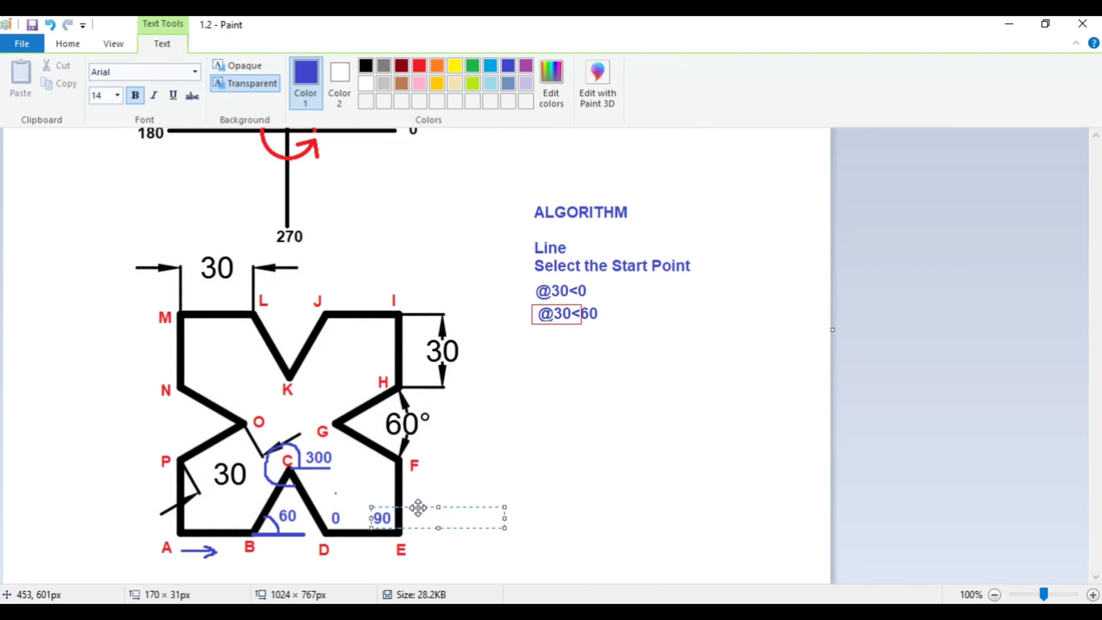
pyautogui.click(453, 478)
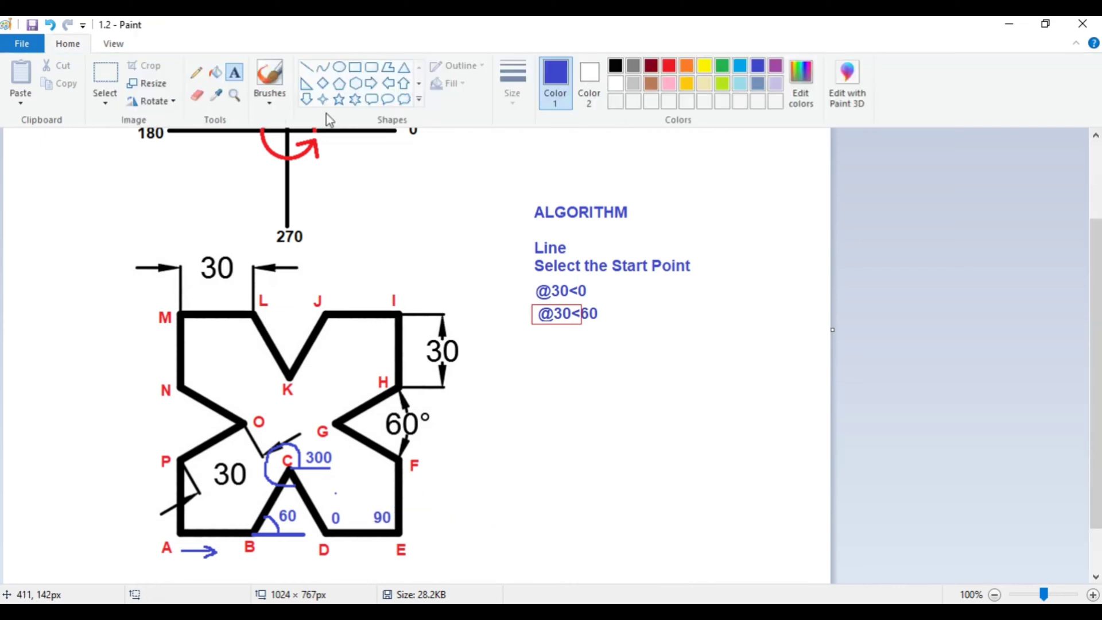
# Mark point F with a blue reference line, arc and '150' label
pyautogui.click(306, 67)
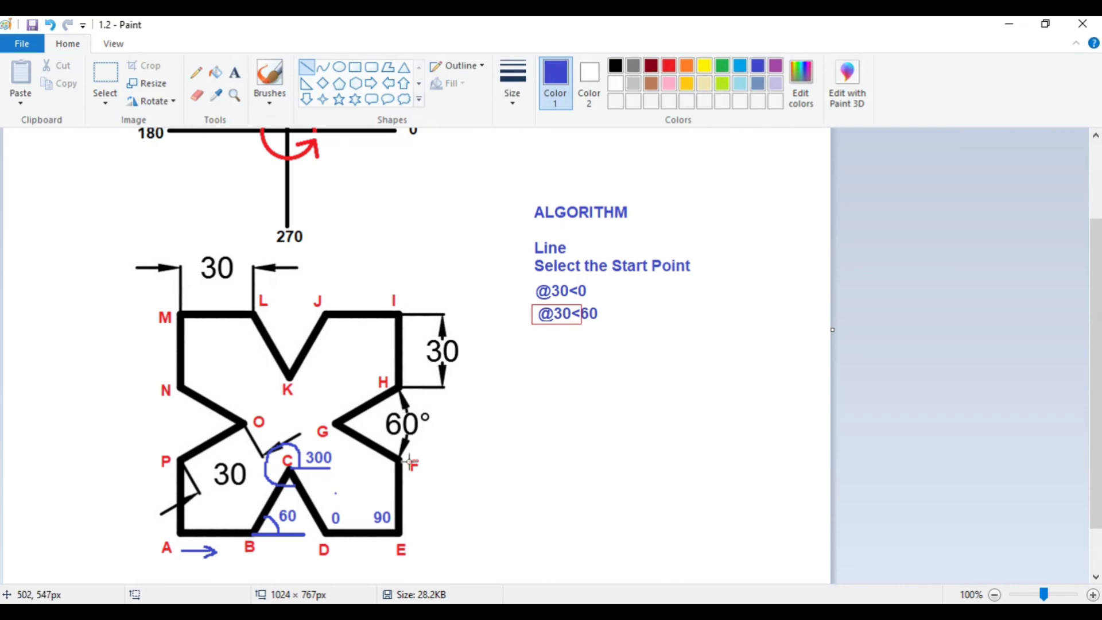
pyautogui.moveTo(399, 460); pyautogui.dragTo(466, 461)
pyautogui.click(472, 436)
pyautogui.click(196, 72)
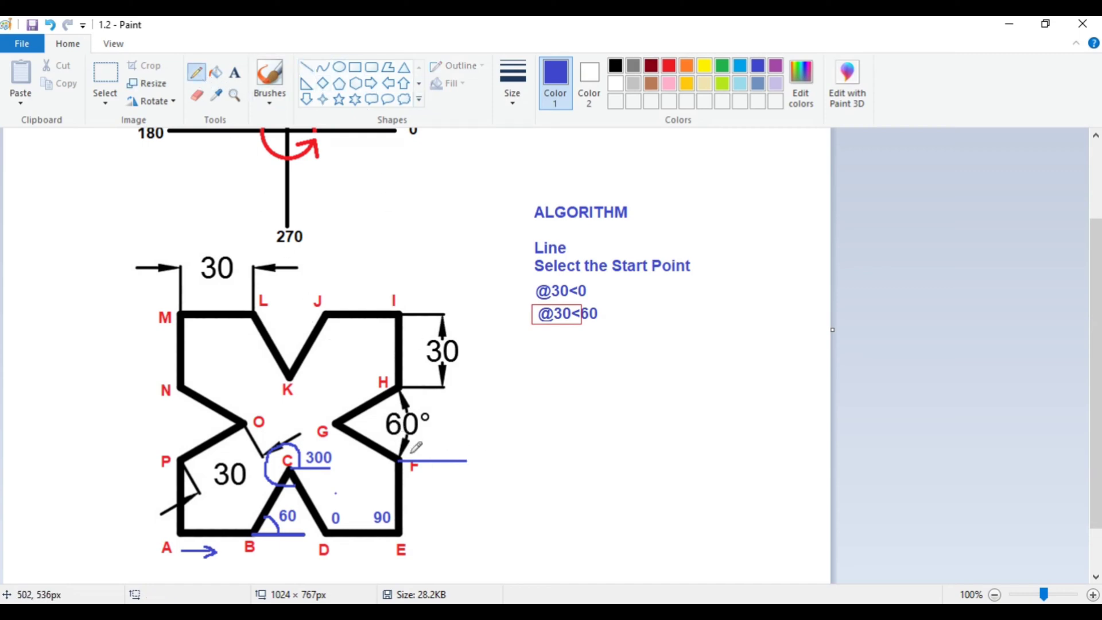
pyautogui.moveTo(417, 456); pyautogui.dragTo(405, 435)
pyautogui.click(234, 72)
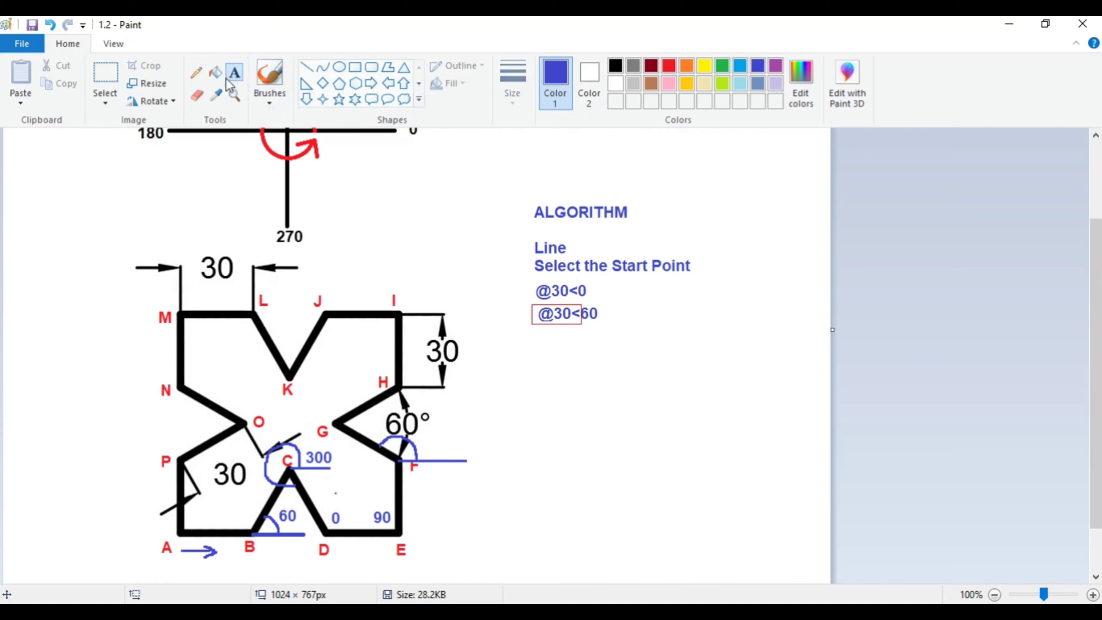
pyautogui.click(422, 445)
pyautogui.write('150')
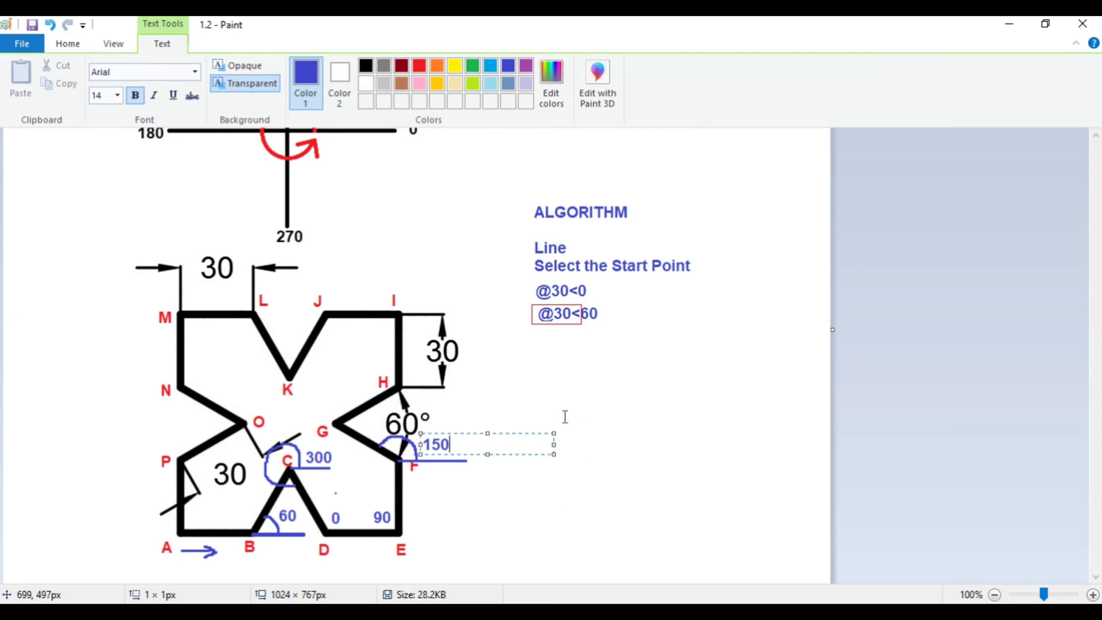
pyautogui.click(560, 414)
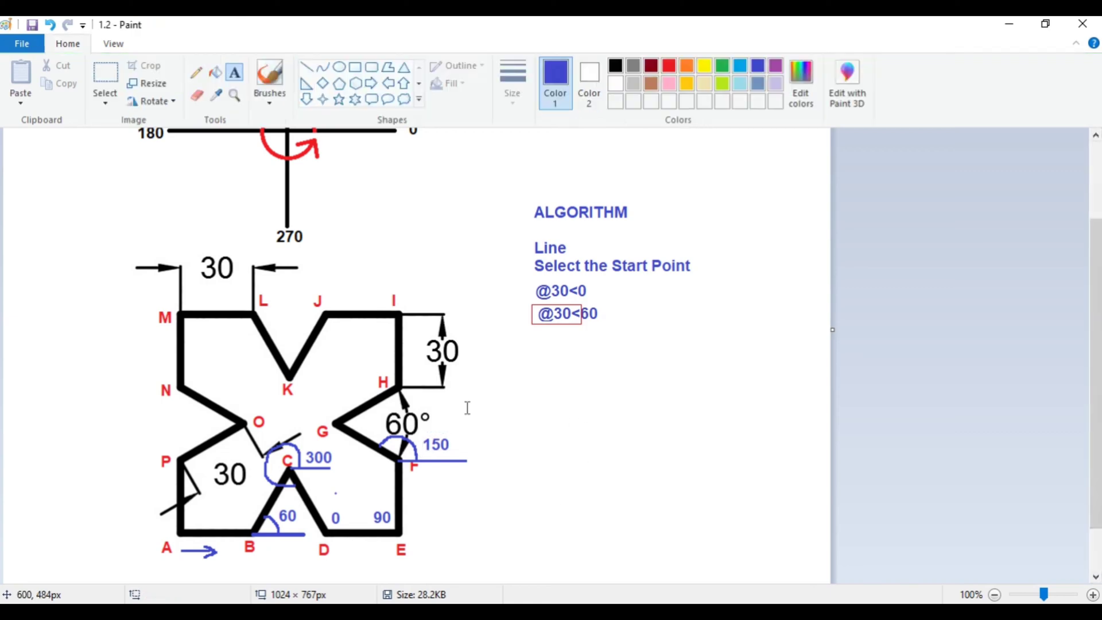
# Mark point G with a blue reference line, arc and '30' label
pyautogui.click(307, 67)
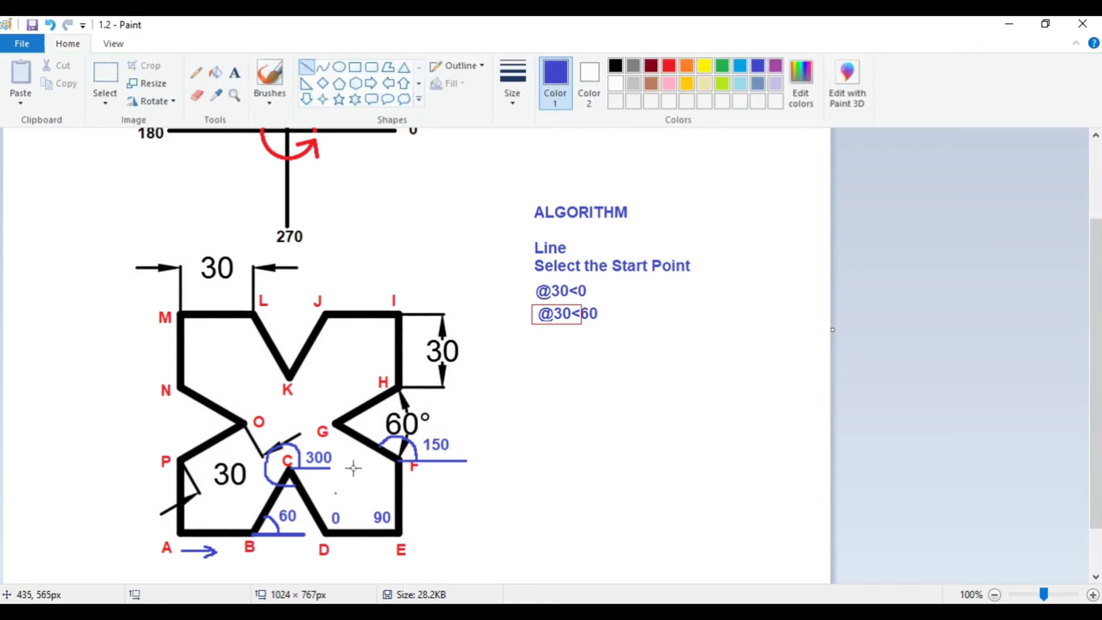
pyautogui.moveTo(335, 425); pyautogui.dragTo(389, 425)
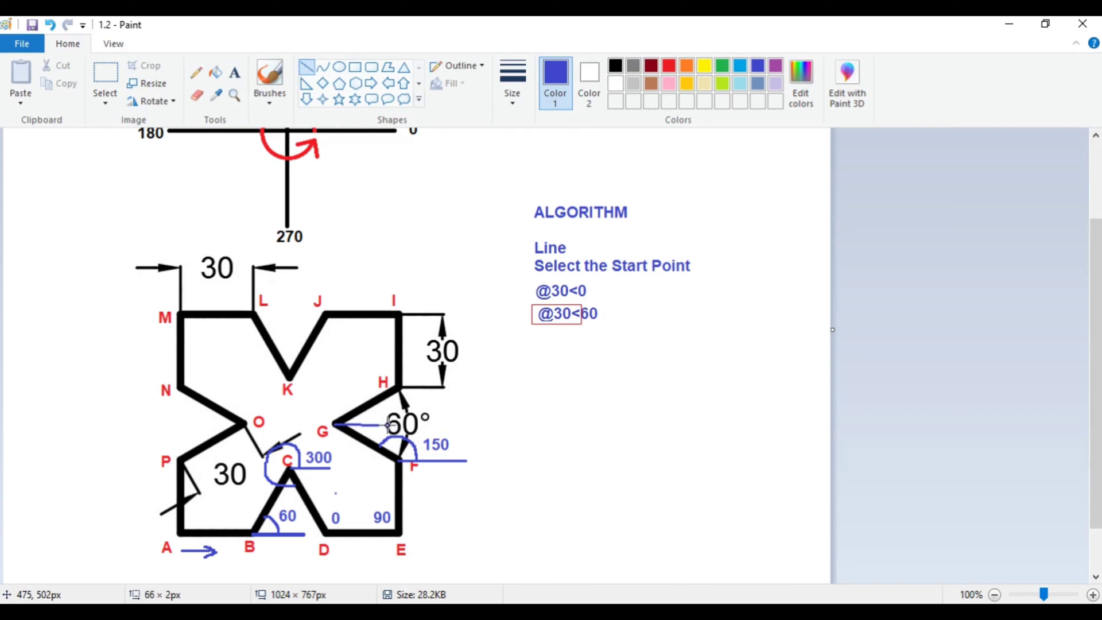
pyautogui.moveTo(388, 425); pyautogui.dragTo(388, 424)
pyautogui.moveTo(388, 425); pyautogui.dragTo(389, 424)
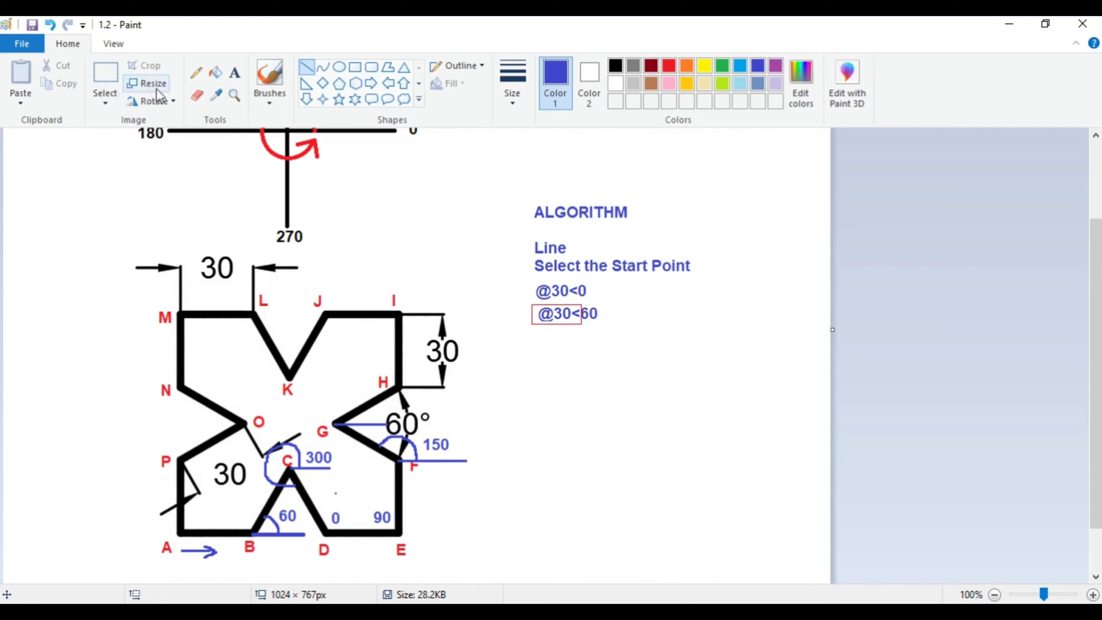
pyautogui.click(196, 72)
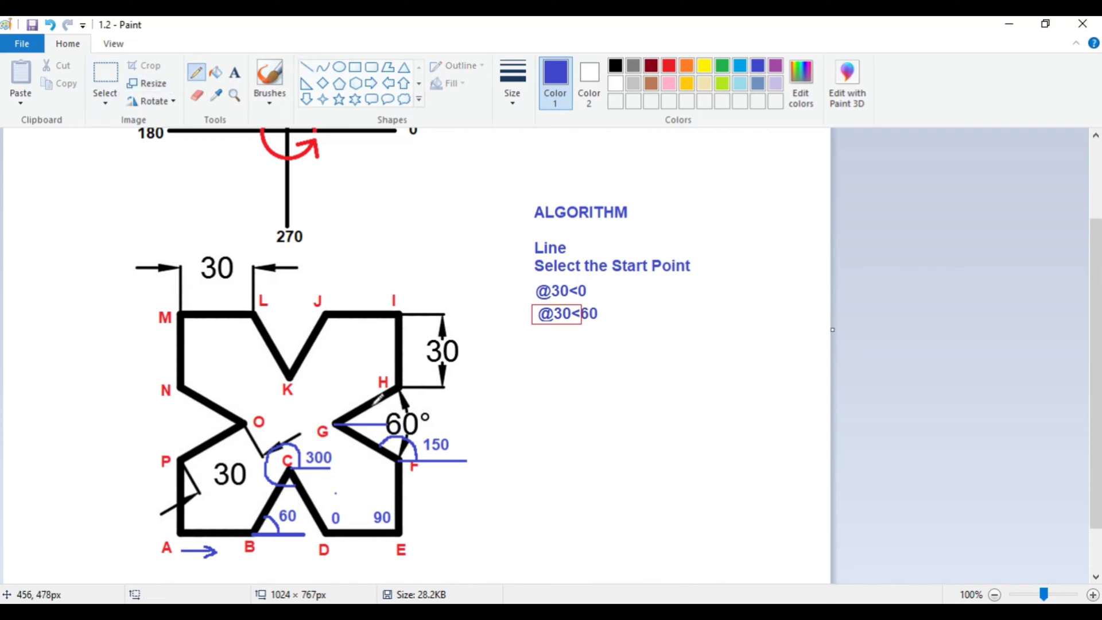
pyautogui.moveTo(374, 406); pyautogui.dragTo(374, 423)
pyautogui.click(234, 73)
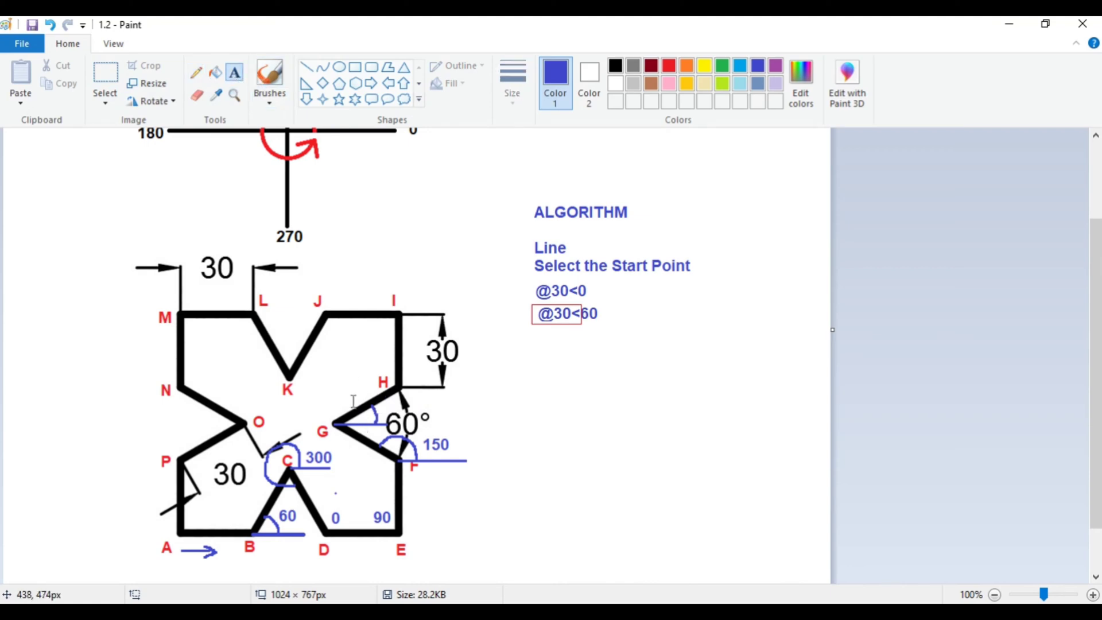
pyautogui.click(343, 396)
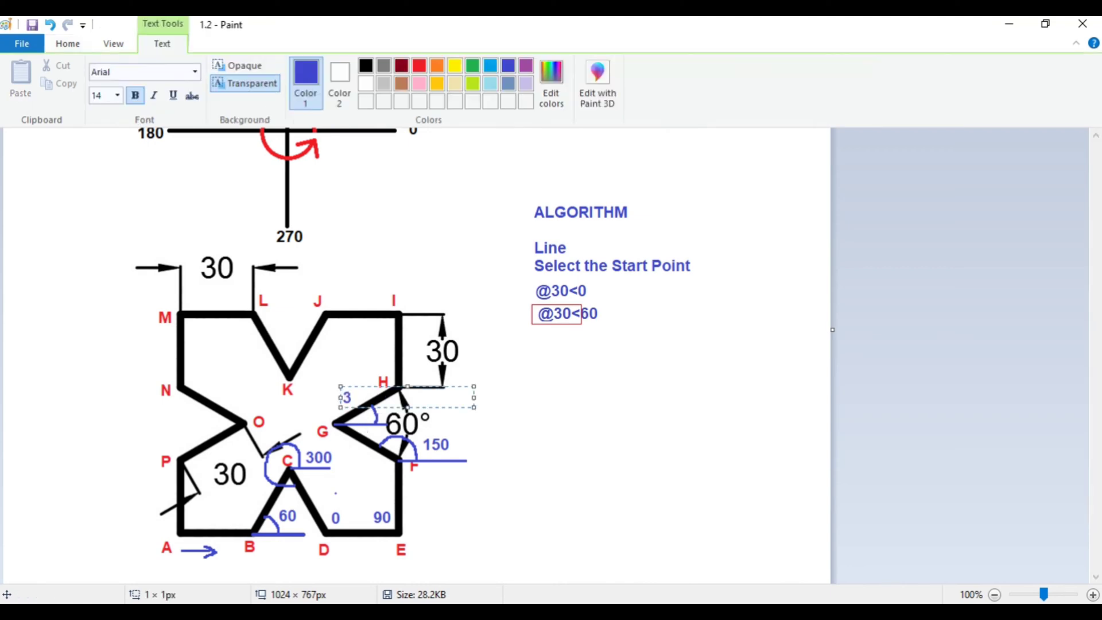
pyautogui.click(367, 360)
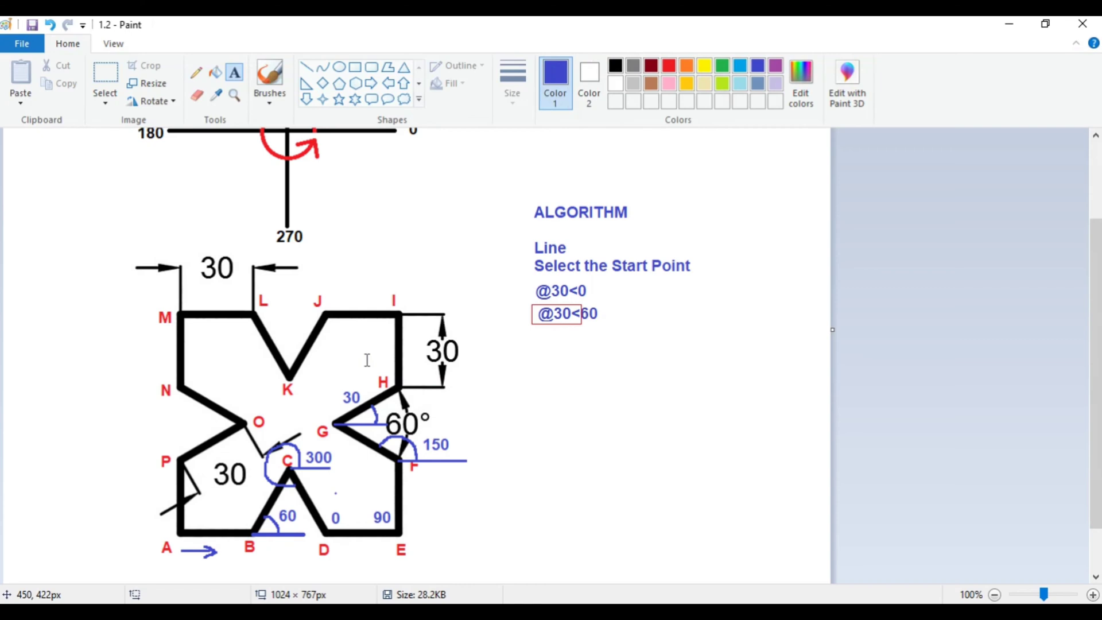
# Add blue angle labels '90' at H and '180' at I
pyautogui.click(408, 378)
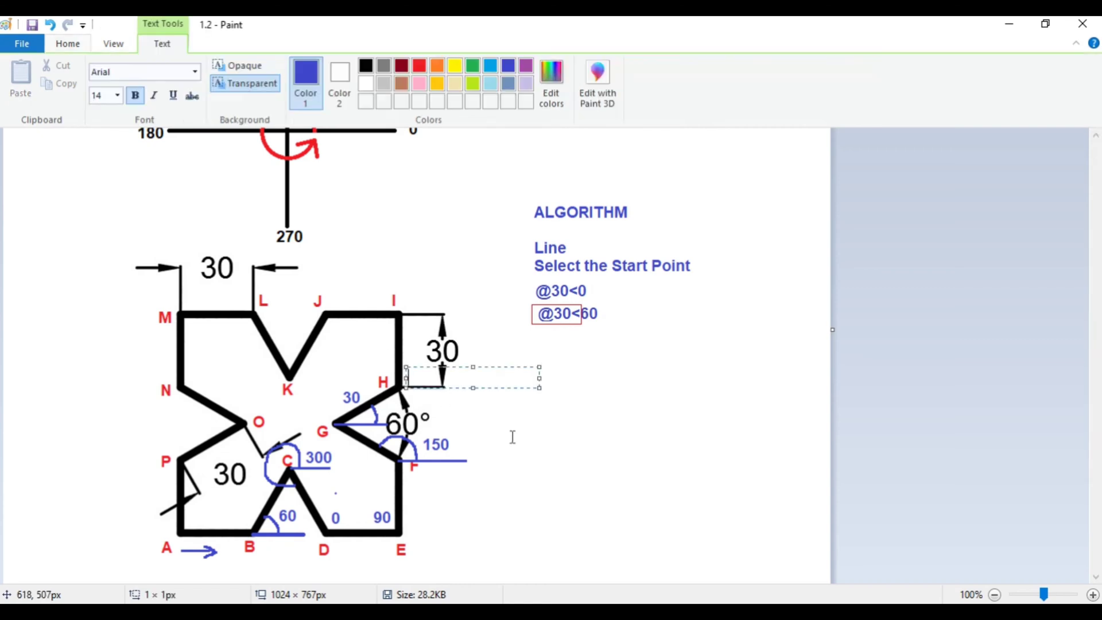
pyautogui.write('90')
pyautogui.click(414, 292)
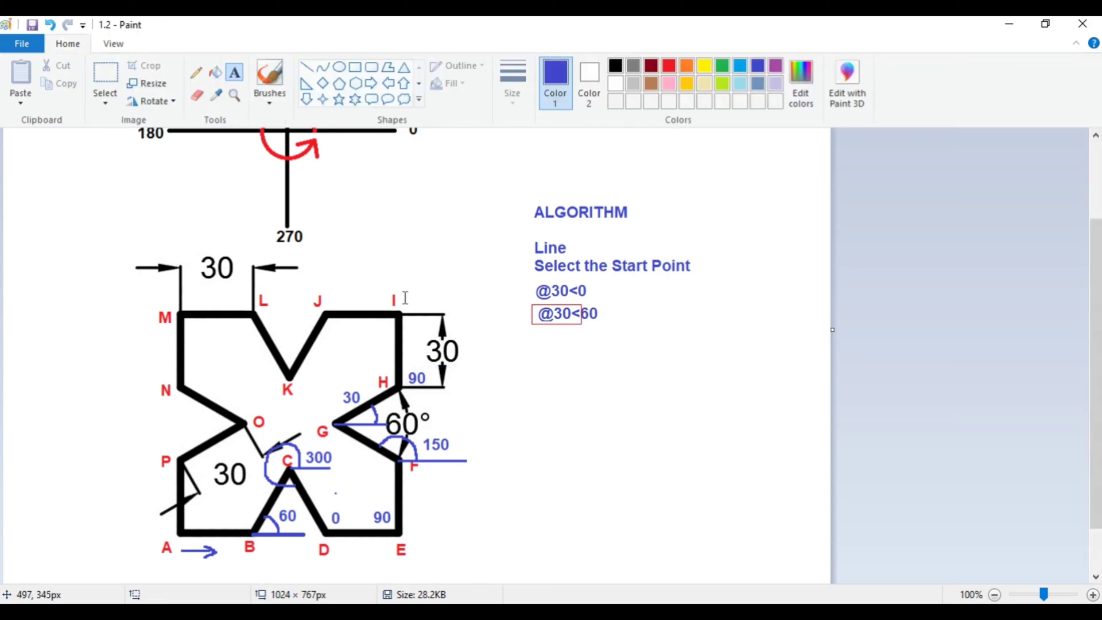
pyautogui.click(403, 297)
pyautogui.write('180')
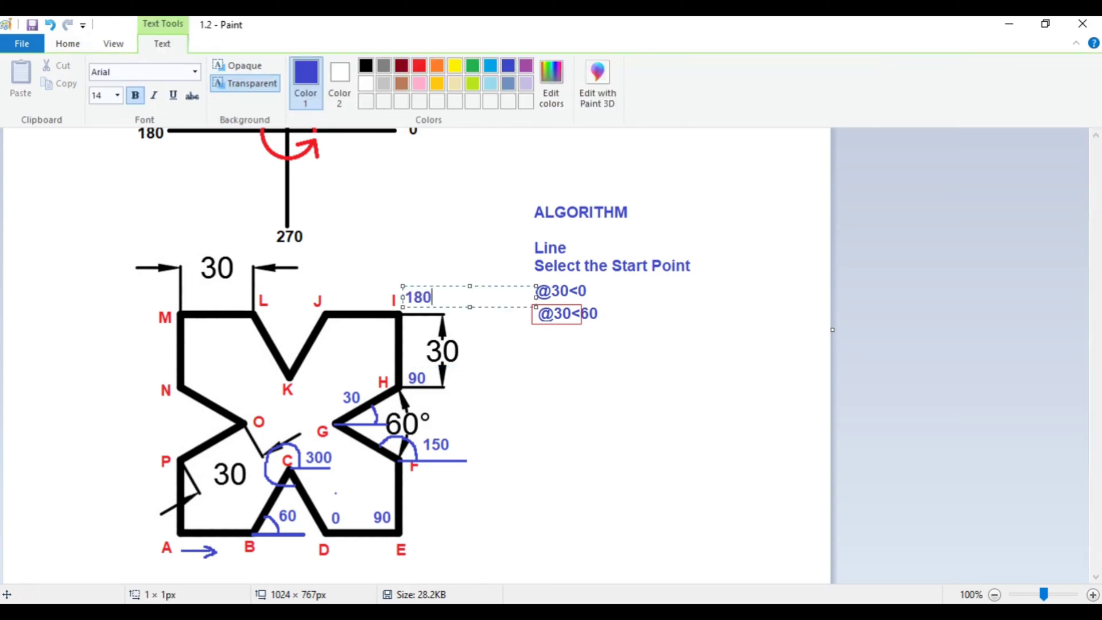
pyautogui.click(349, 271)
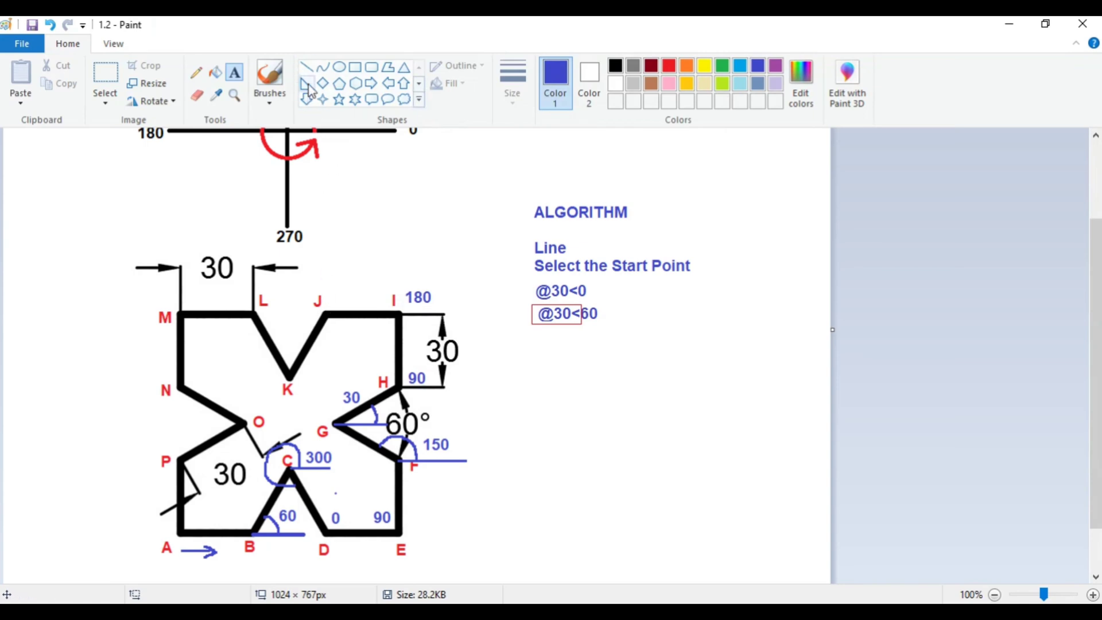
# Sketch an angle arc at J and label it 240
pyautogui.click(195, 73)
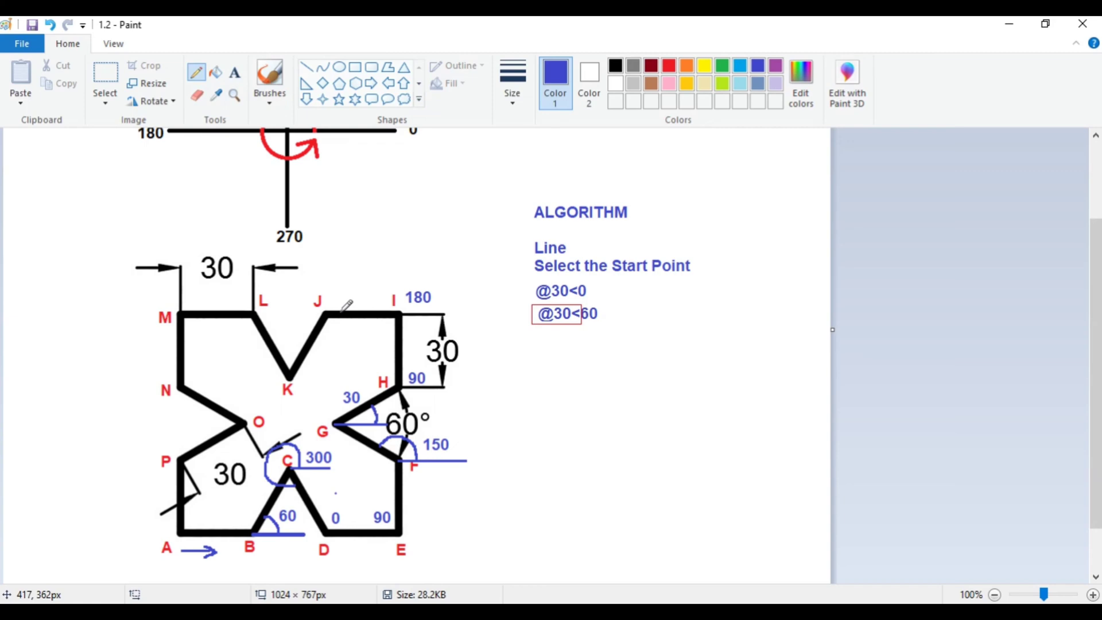
pyautogui.moveTo(343, 303)
pyautogui.mouseDown()
pyautogui.moveTo(325, 286)
pyautogui.moveTo(304, 287)
pyautogui.moveTo(297, 305)
pyautogui.moveTo(316, 329)
pyautogui.mouseUp()
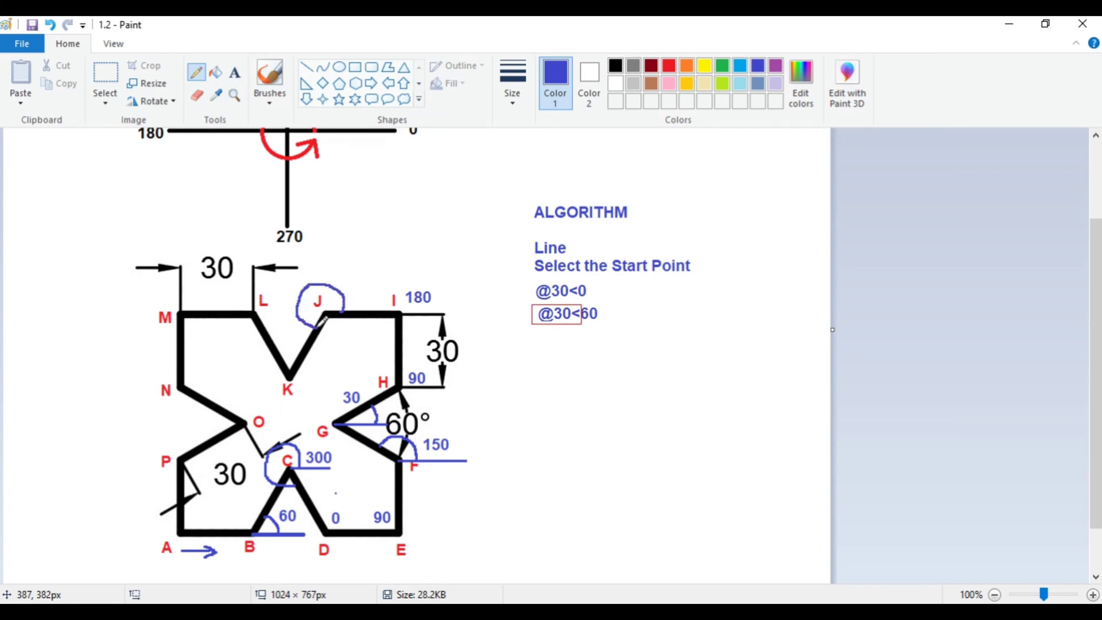
pyautogui.click(235, 72)
pyautogui.click(320, 272)
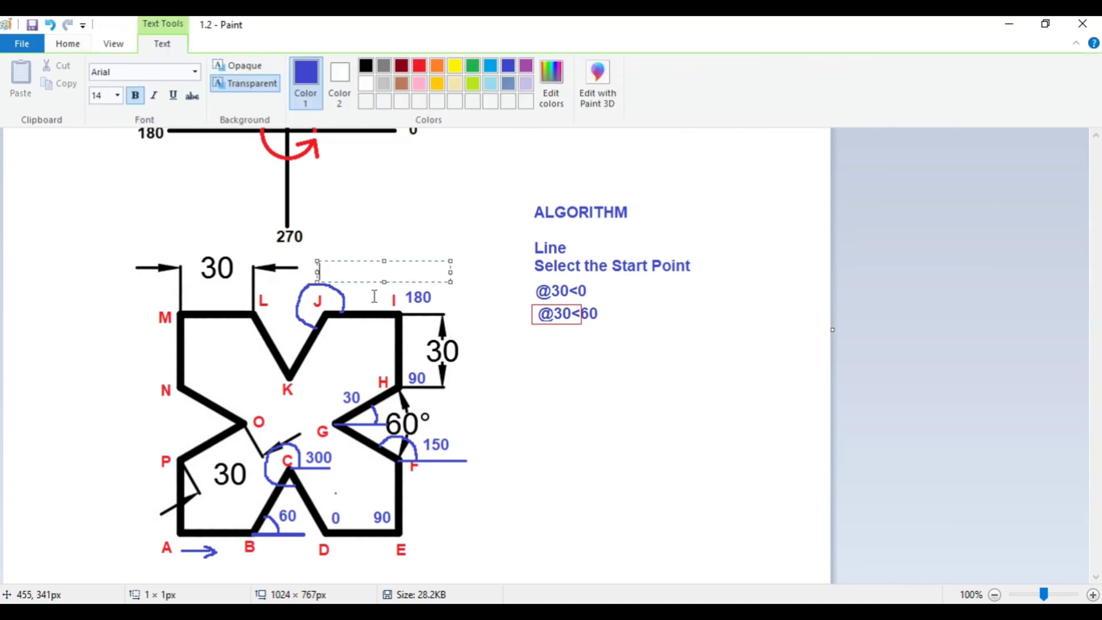
pyautogui.write('240')
pyautogui.click(376, 219)
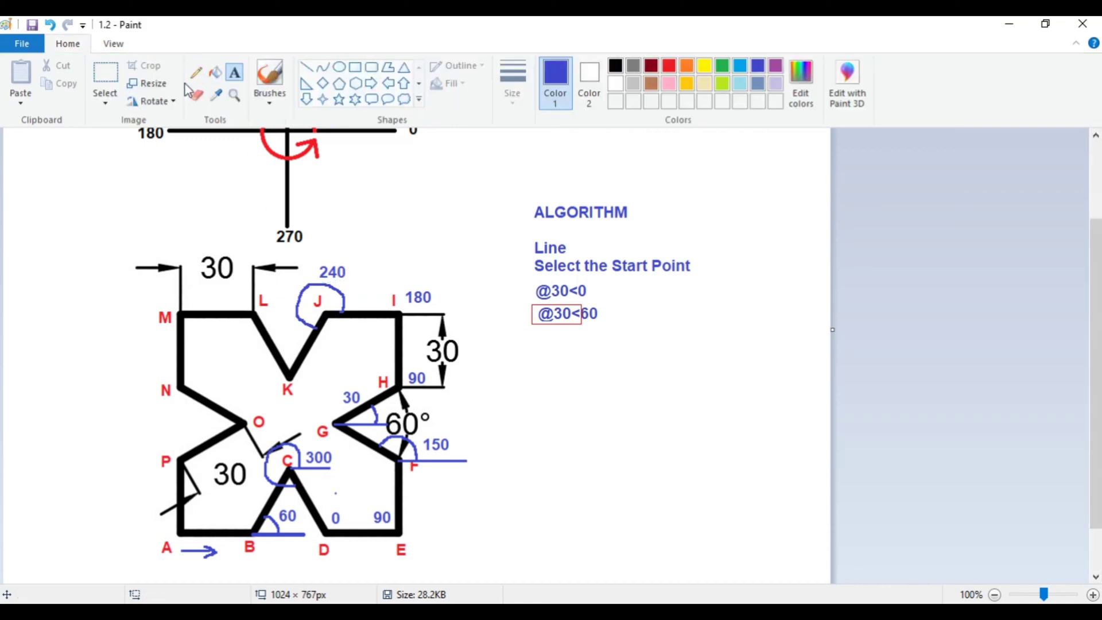
# At K, draw a horizontal reference line and an angle arc, and place the label 120 above K
pyautogui.click(306, 68)
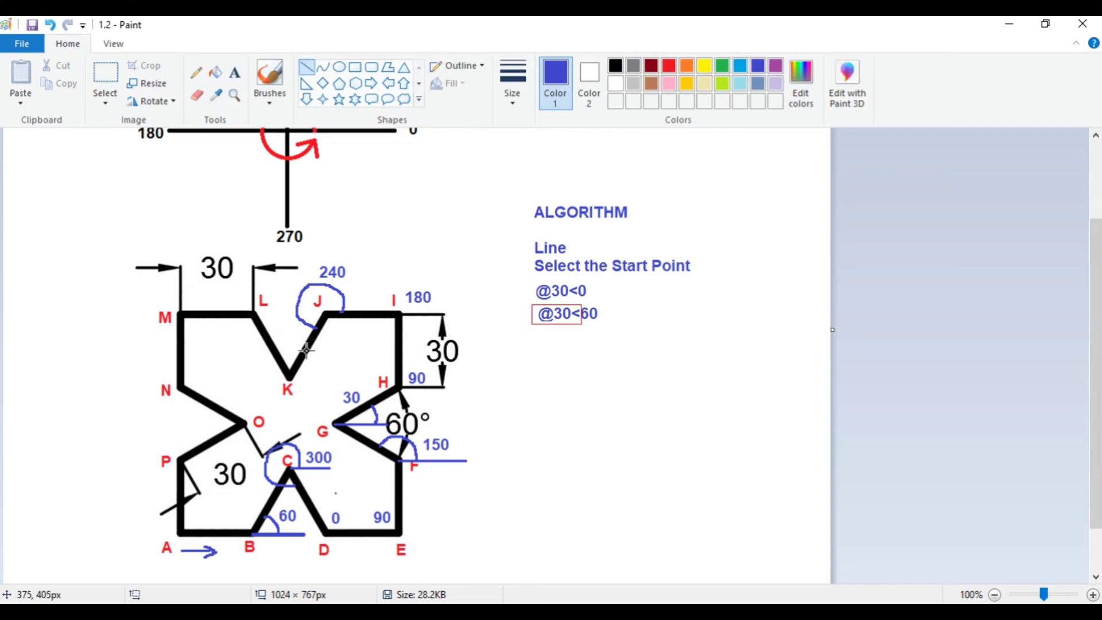
pyautogui.moveTo(290, 376); pyautogui.dragTo(339, 377)
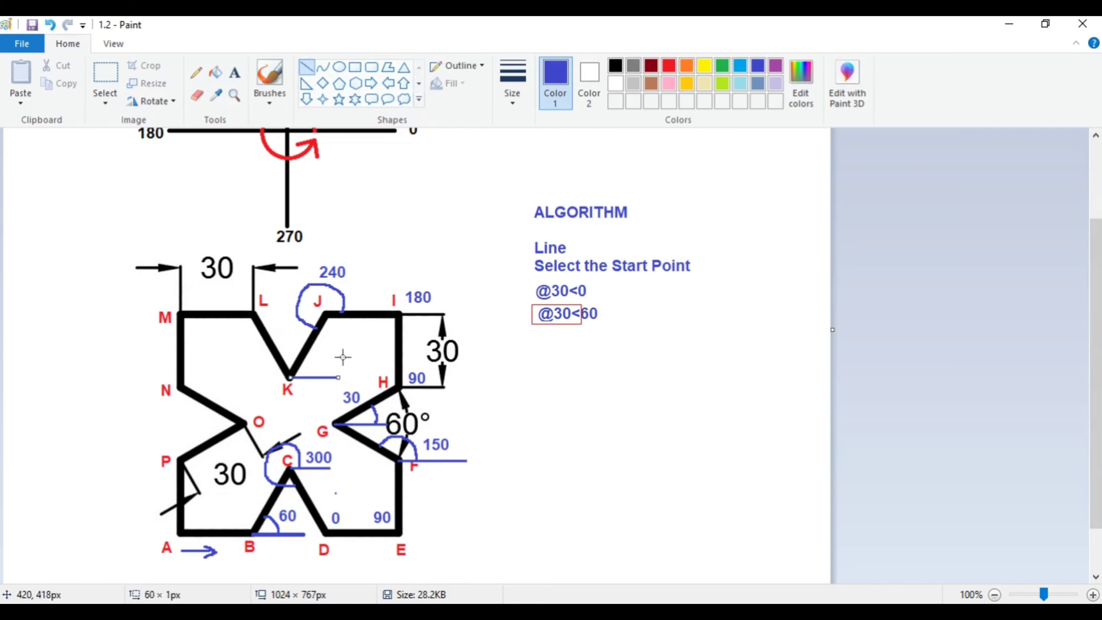
pyautogui.click(196, 72)
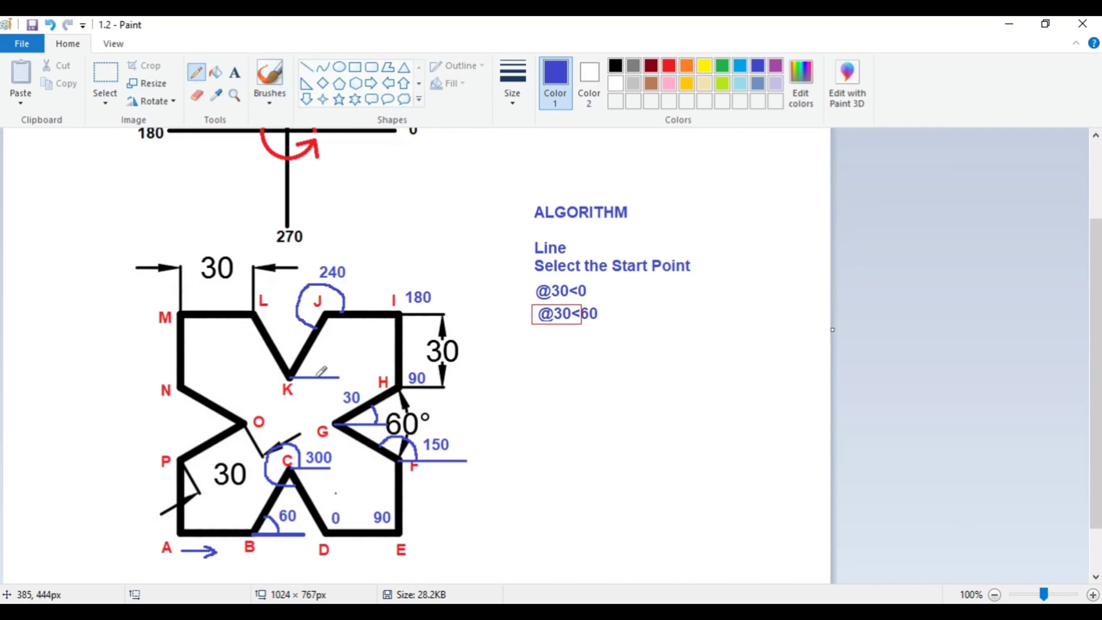
pyautogui.moveTo(319, 376)
pyautogui.mouseDown()
pyautogui.moveTo(313, 361)
pyautogui.moveTo(286, 354)
pyautogui.mouseUp()
pyautogui.click(235, 74)
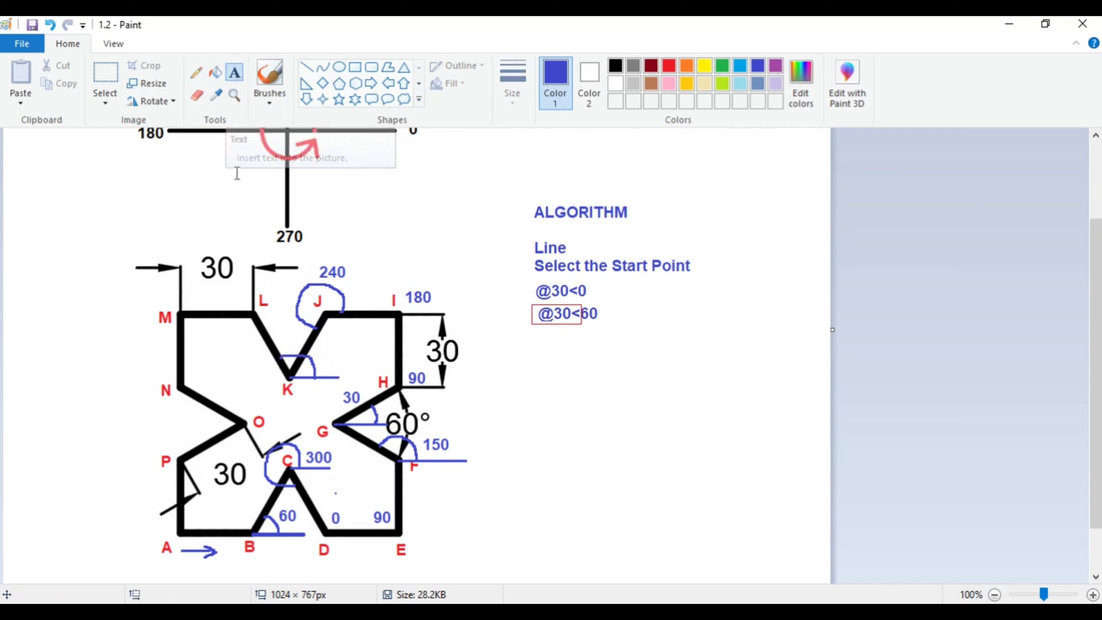
pyautogui.click(256, 364)
pyautogui.write('120')
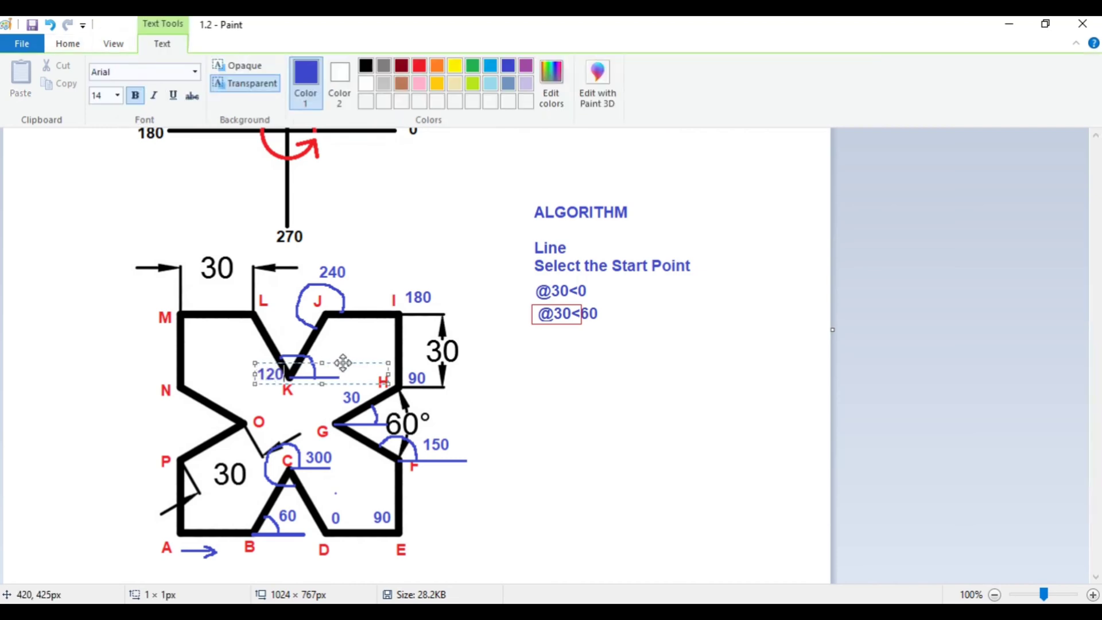
pyautogui.moveTo(343, 362); pyautogui.dragTo(360, 331)
pyautogui.click(406, 246)
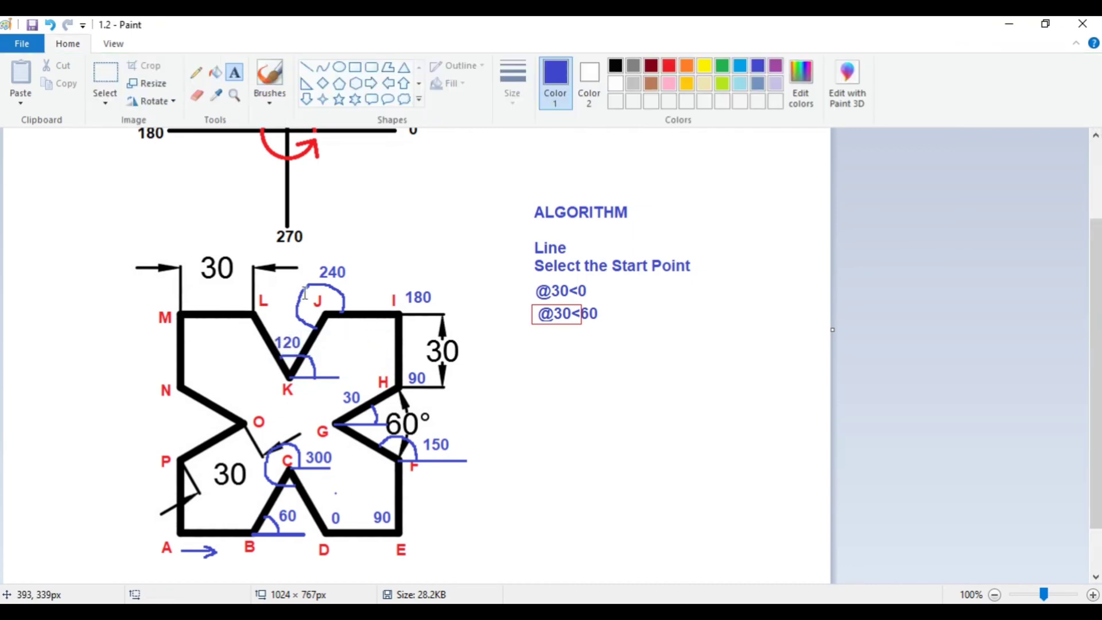
# Add the angle labels 180 beside L and 270 beside M
pyautogui.click(228, 322)
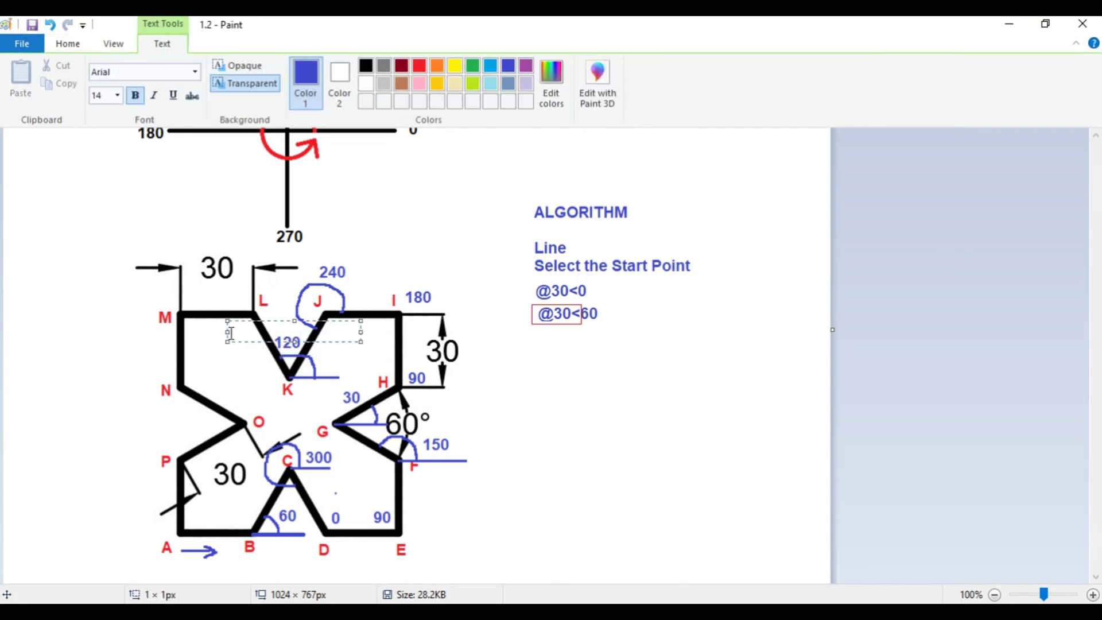
pyautogui.write('180')
pyautogui.click(389, 248)
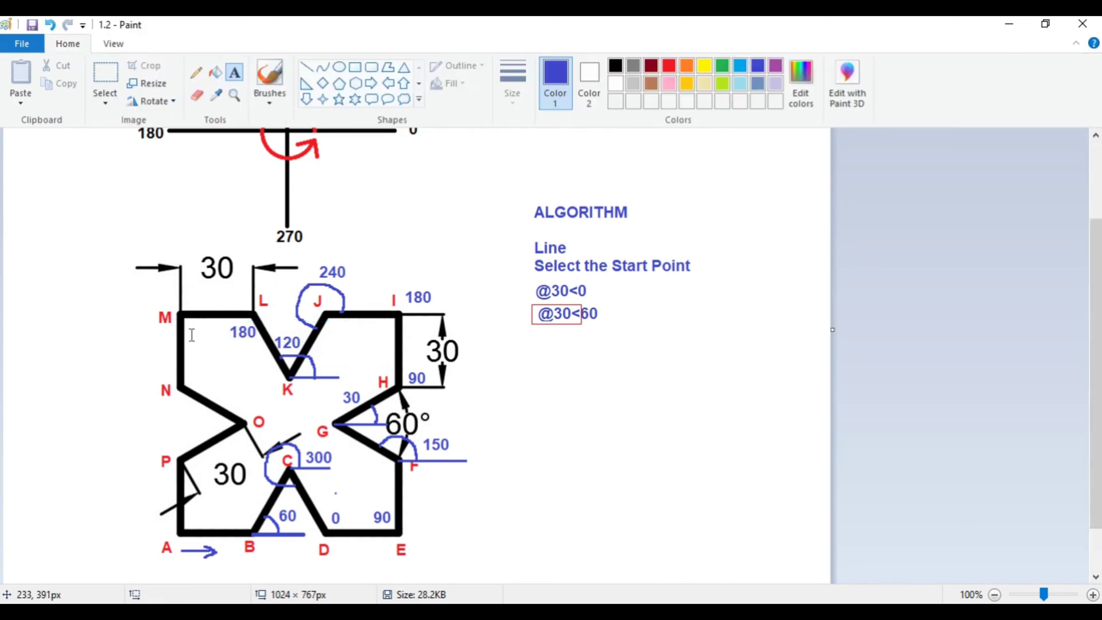
pyautogui.click(189, 331)
pyautogui.write('270')
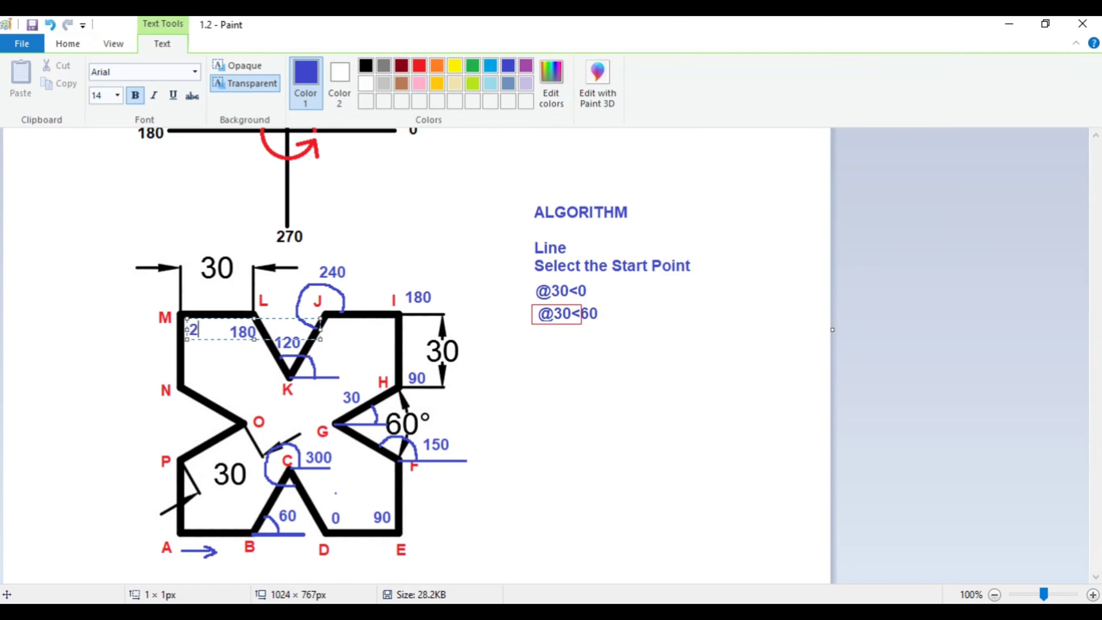
pyautogui.click(346, 214)
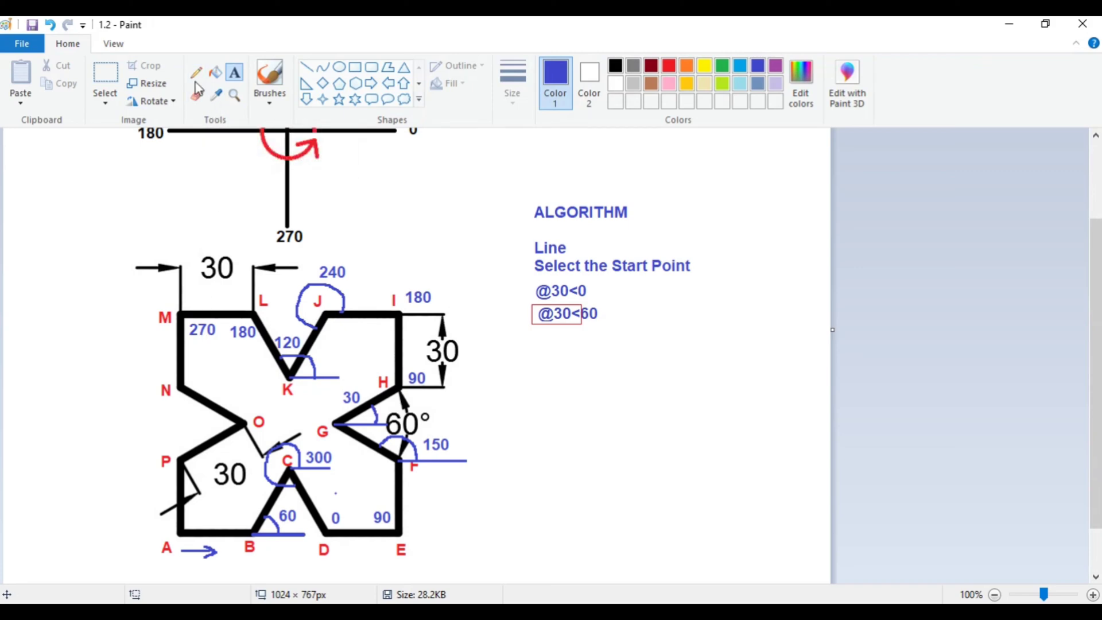
# At N, draw a horizontal reference line and an angle arc, and label it 330
pyautogui.click(306, 67)
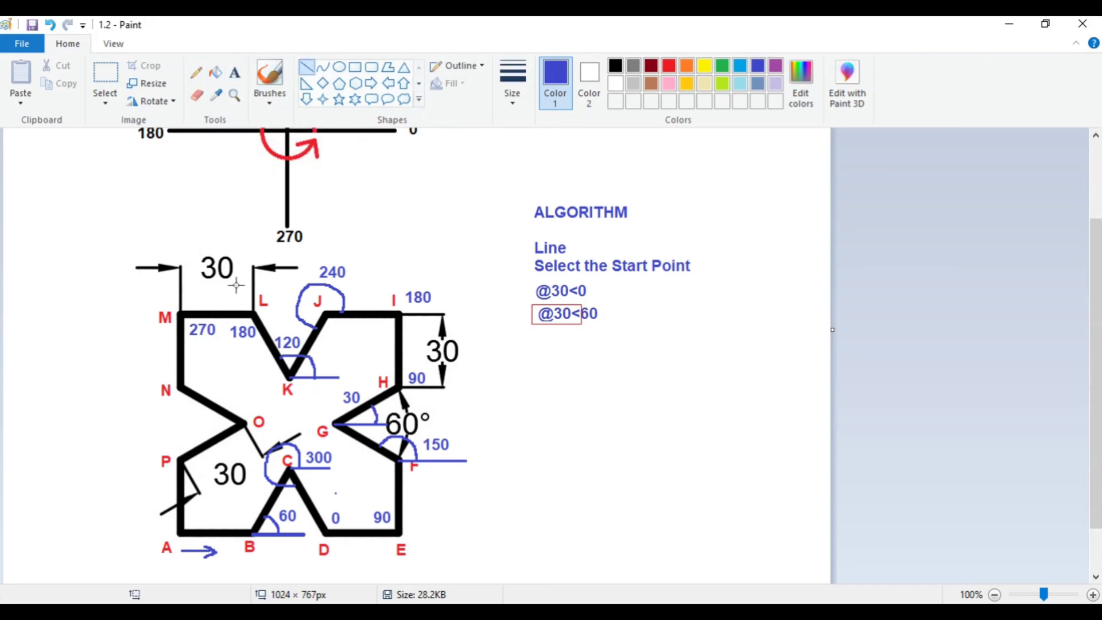
pyautogui.moveTo(181, 384); pyautogui.dragTo(232, 384)
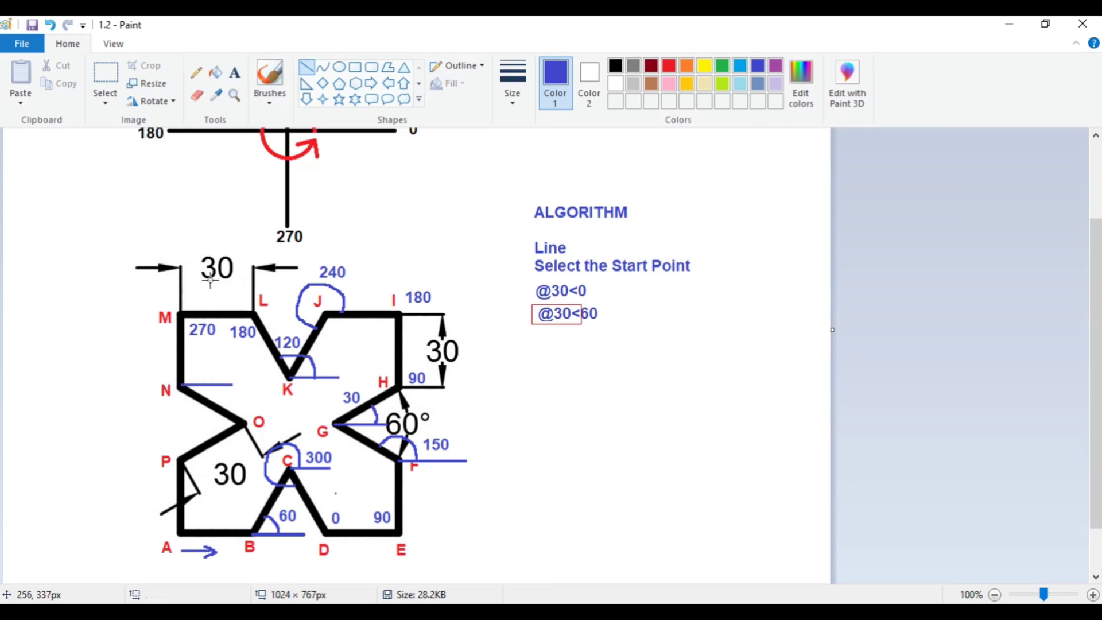
pyautogui.click(197, 73)
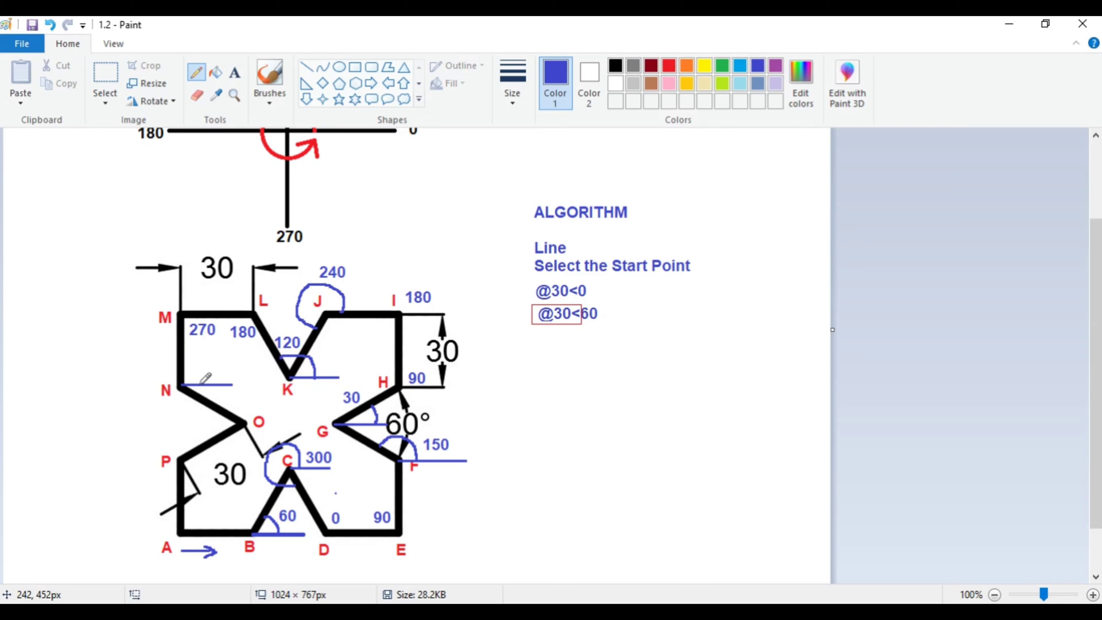
pyautogui.moveTo(200, 383)
pyautogui.mouseDown()
pyautogui.moveTo(182, 373)
pyautogui.moveTo(168, 386)
pyautogui.moveTo(182, 398)
pyautogui.mouseUp()
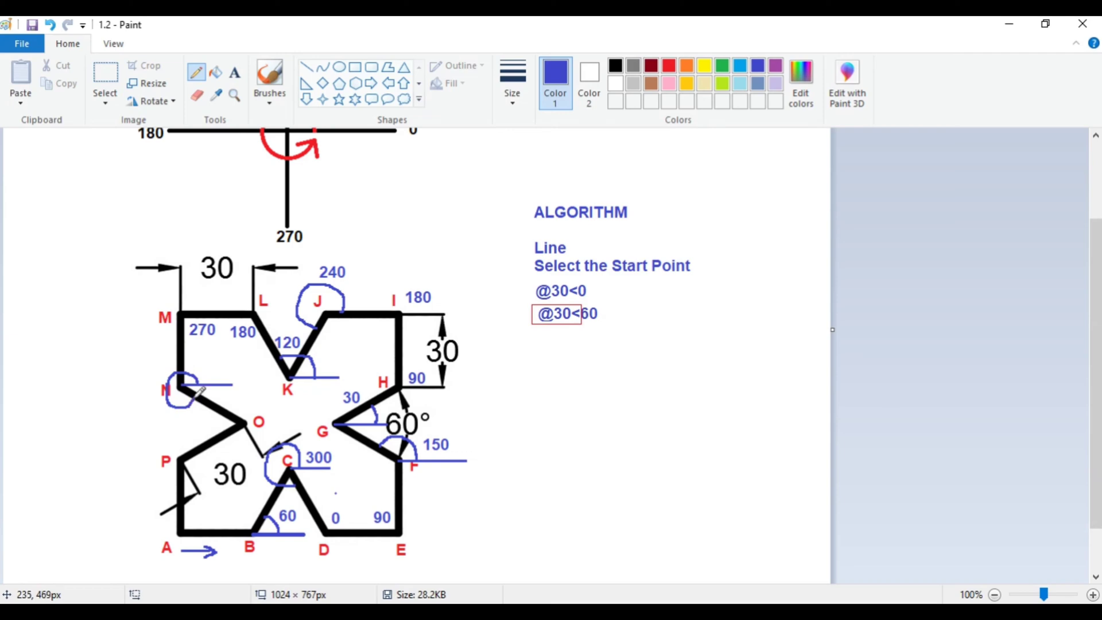
pyautogui.click(240, 73)
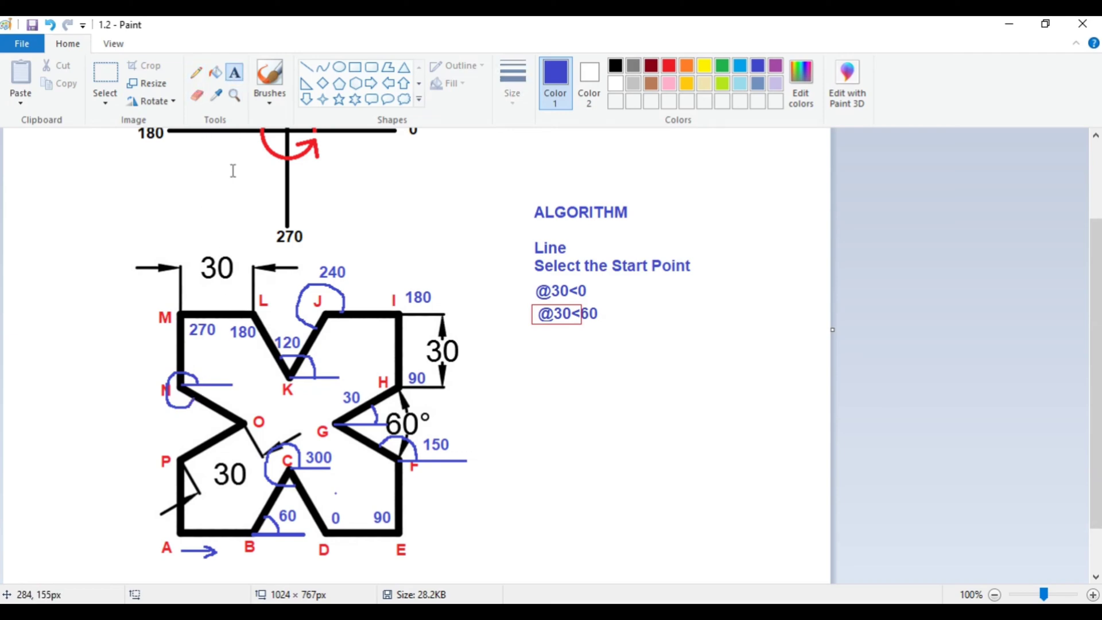
pyautogui.click(148, 365)
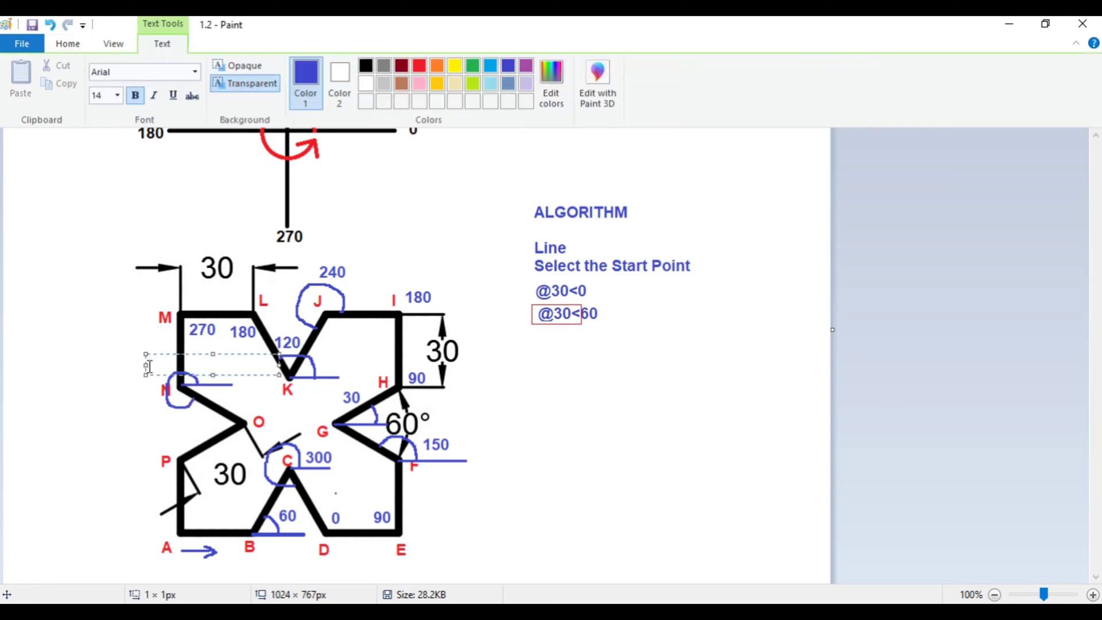
pyautogui.write('330')
pyautogui.click(373, 205)
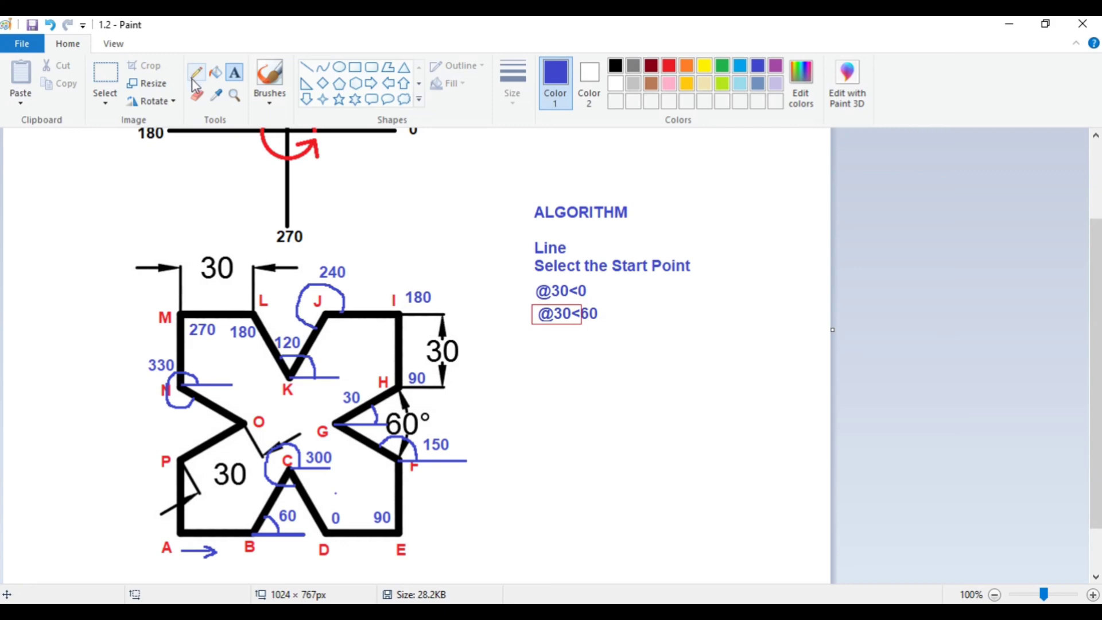
# At O, draw a horizontal reference line and an angle arc, and place the label 210 left of O
pyautogui.click(306, 68)
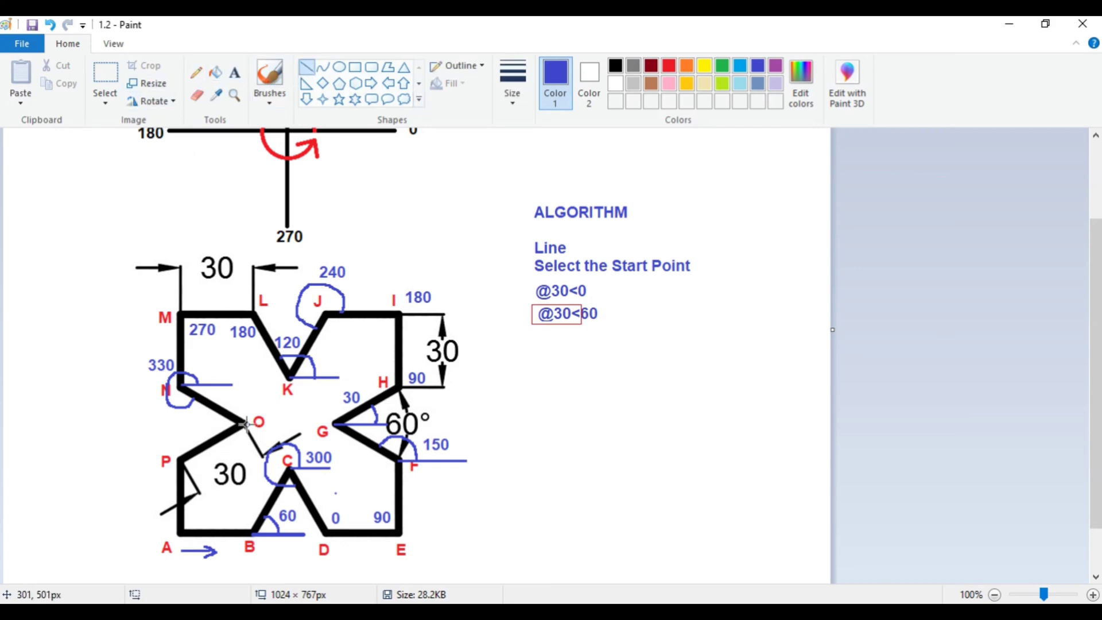
pyautogui.moveTo(245, 424); pyautogui.dragTo(293, 424)
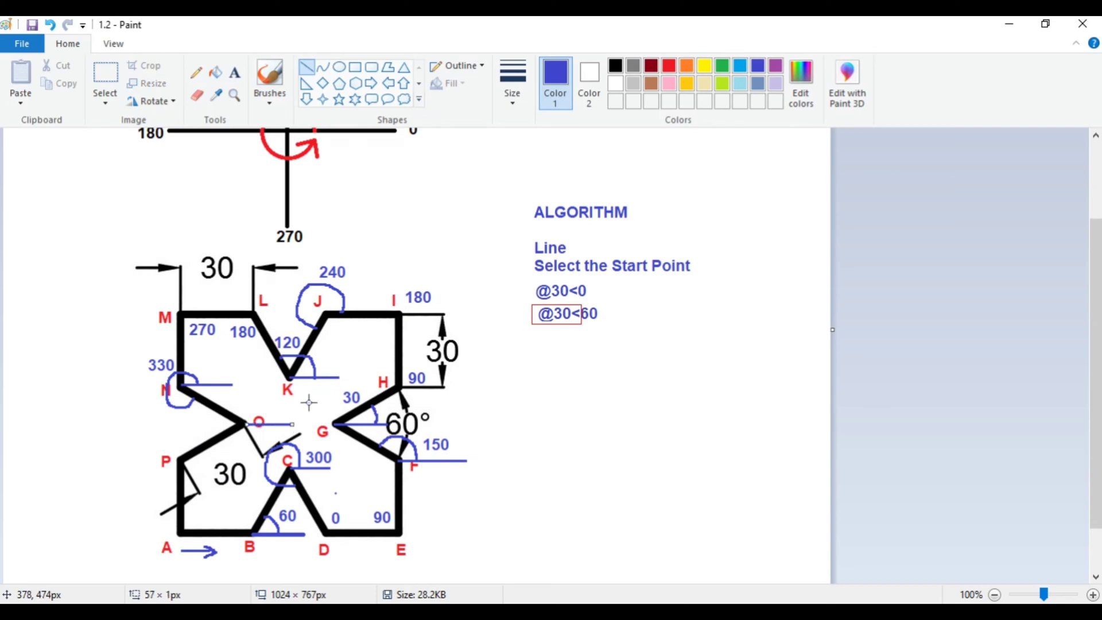
pyautogui.click(196, 76)
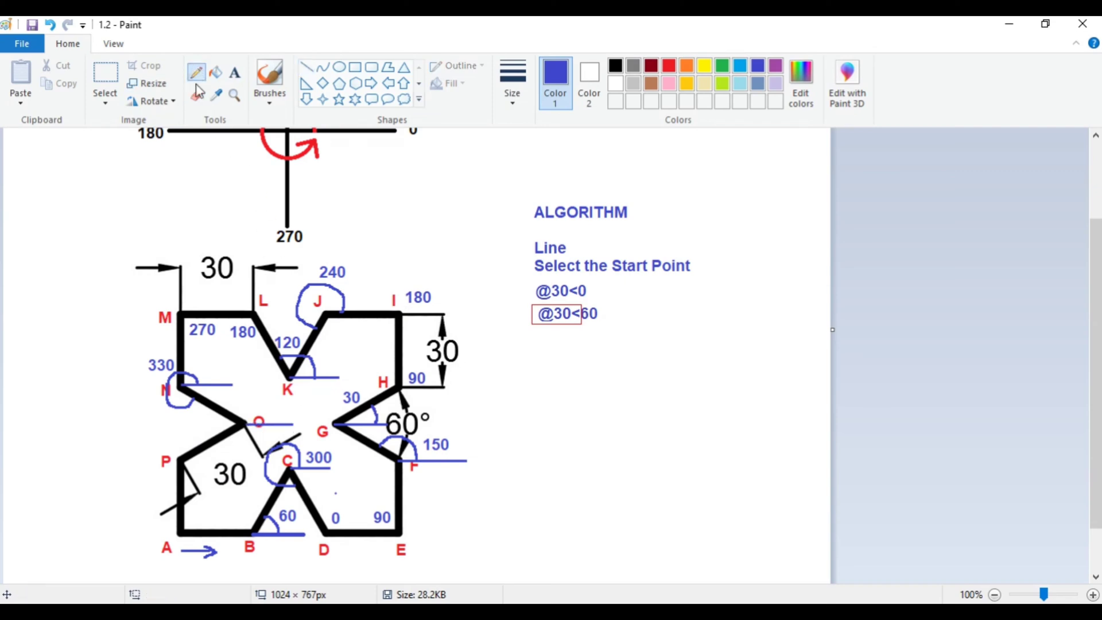
pyautogui.moveTo(270, 424)
pyautogui.mouseDown()
pyautogui.moveTo(261, 397)
pyautogui.moveTo(229, 393)
pyautogui.moveTo(210, 413)
pyautogui.moveTo(224, 426)
pyautogui.mouseUp()
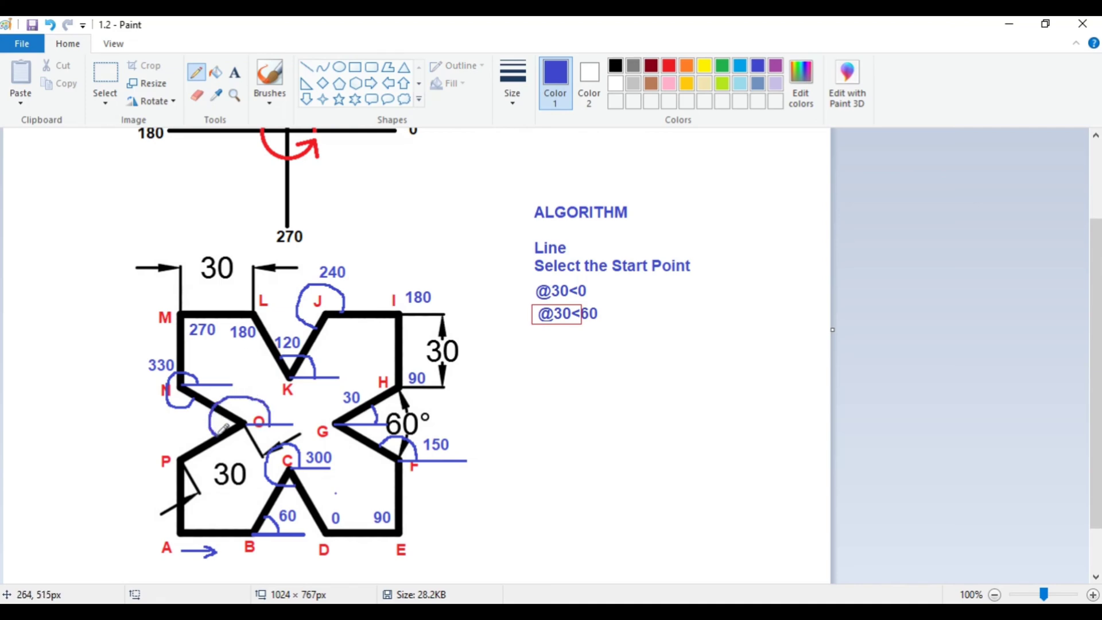
pyautogui.click(235, 72)
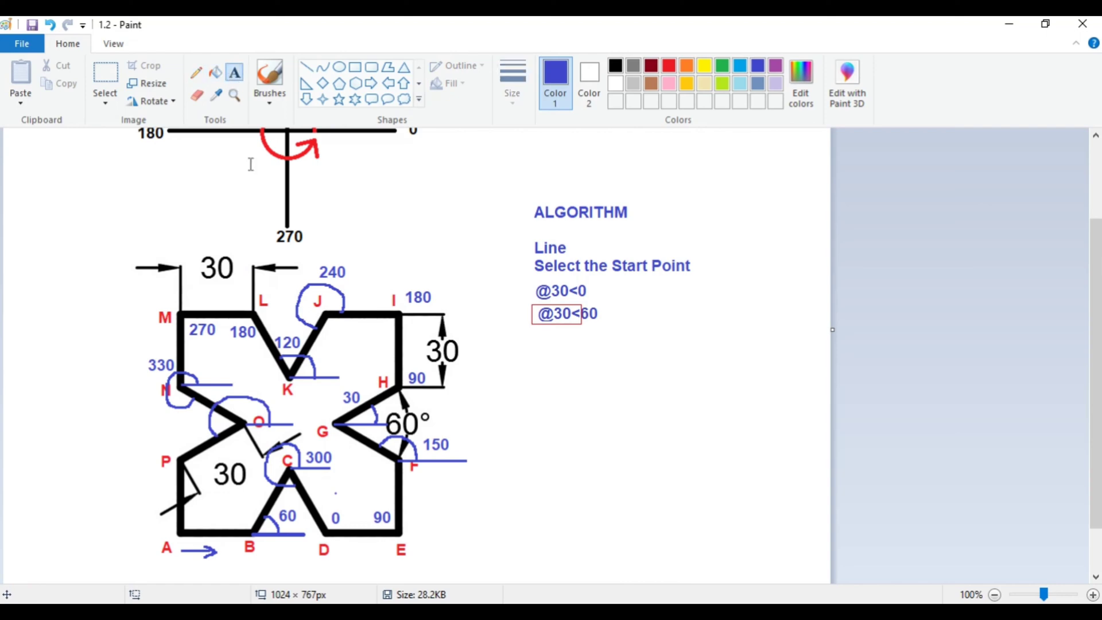
pyautogui.click(251, 376)
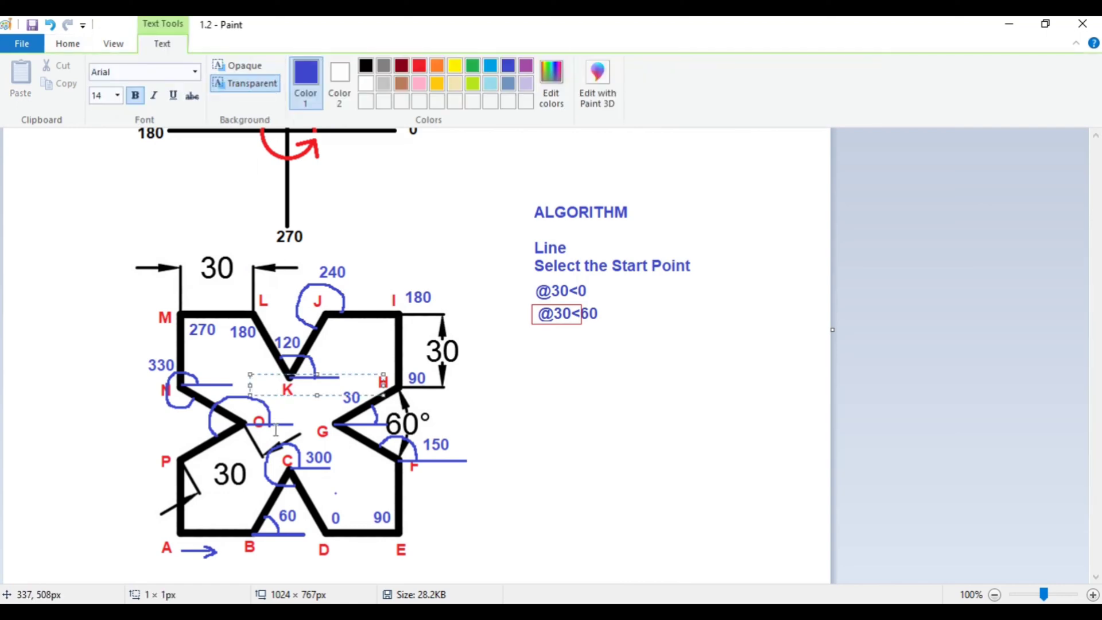
pyautogui.write('210')
pyautogui.moveTo(295, 373); pyautogui.dragTo(219, 413)
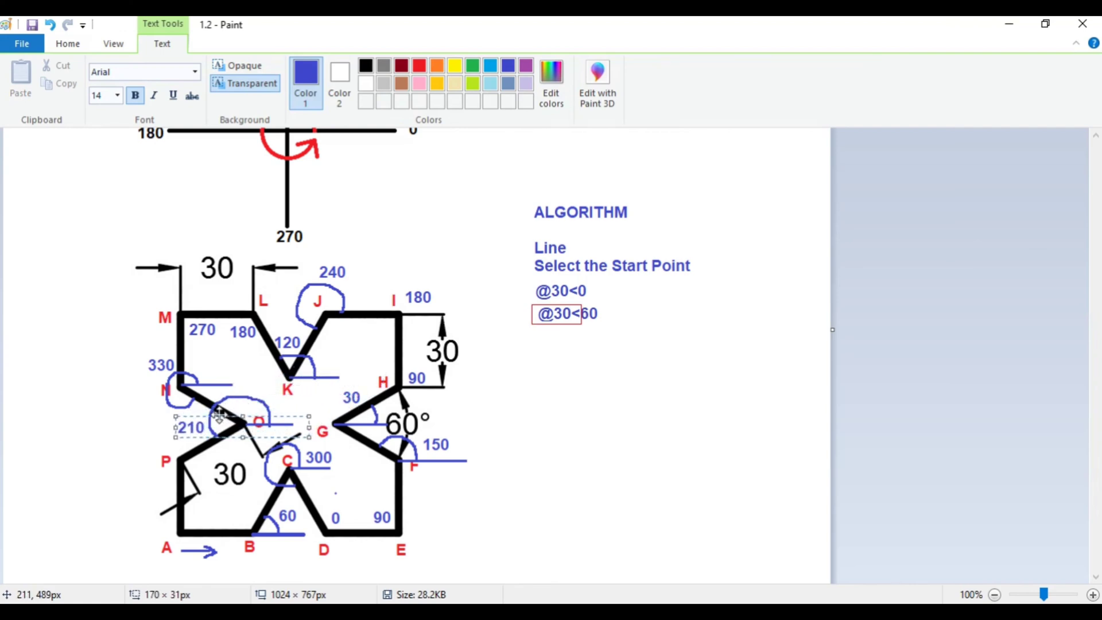
pyautogui.click(450, 246)
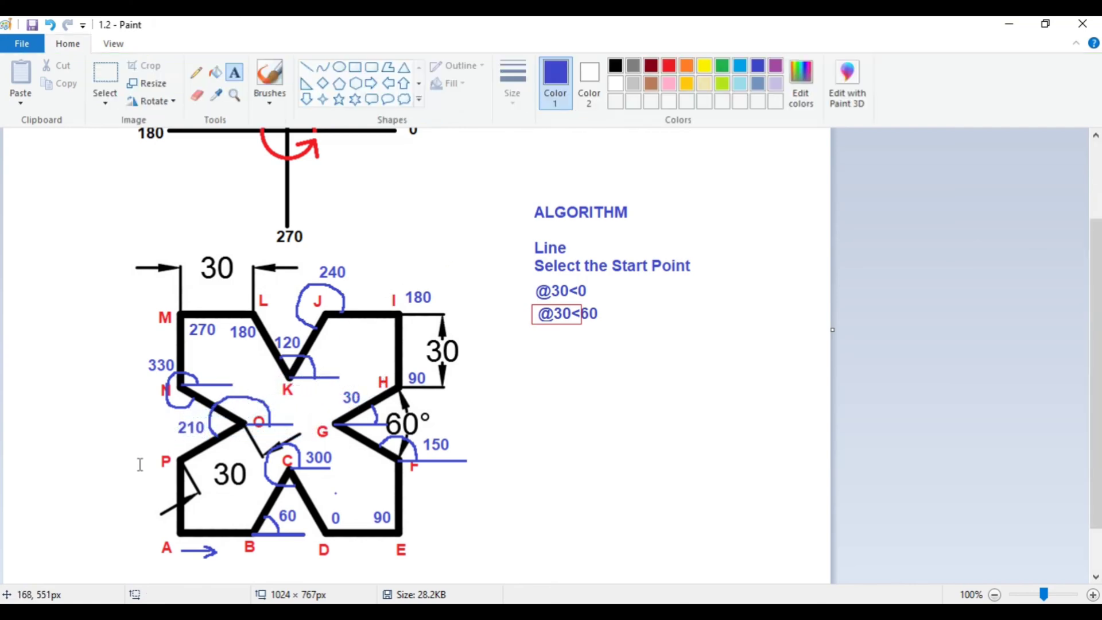
# Label the edge at point P with 270
pyautogui.click(148, 478)
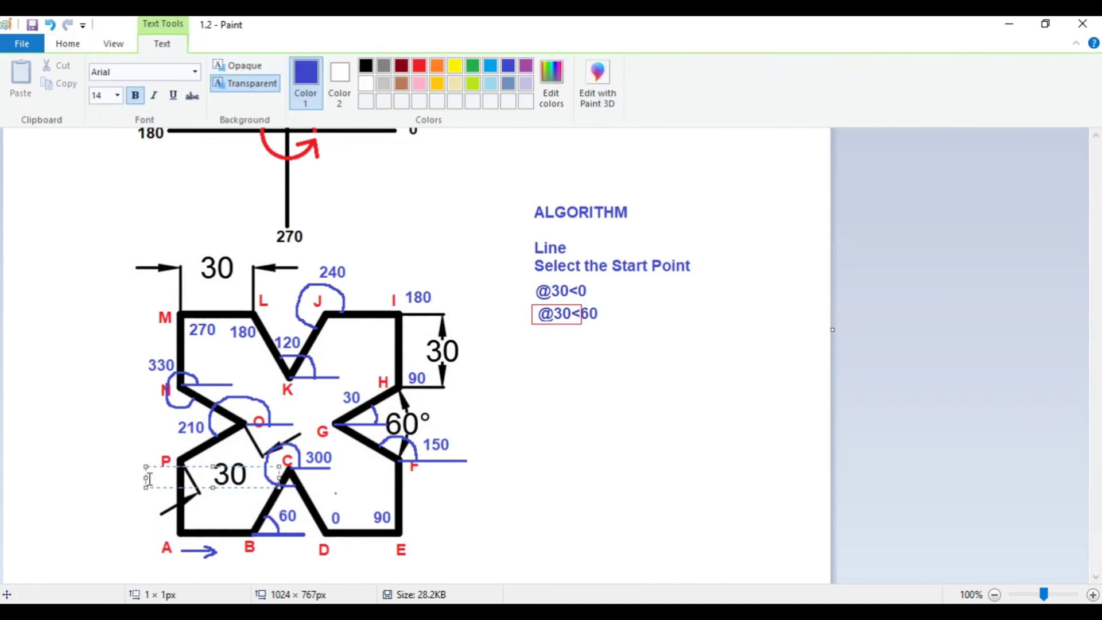
pyautogui.write('270')
pyautogui.click(538, 403)
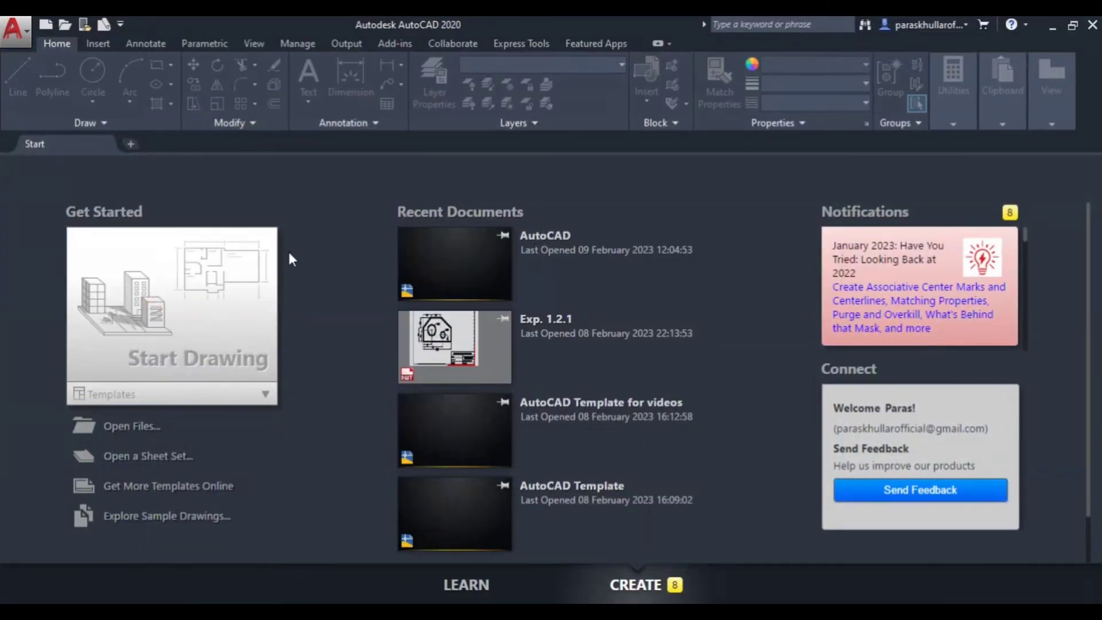
# From AutoCAD's application menu, choose New to begin a drawing from a template
pyautogui.click(19, 26)
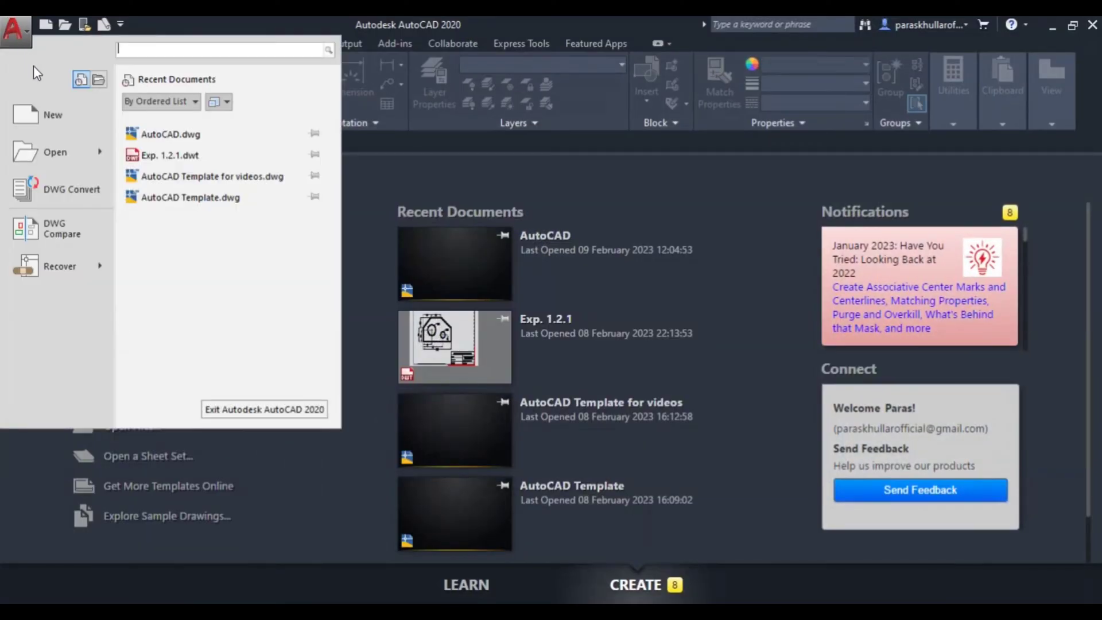
pyautogui.click(61, 118)
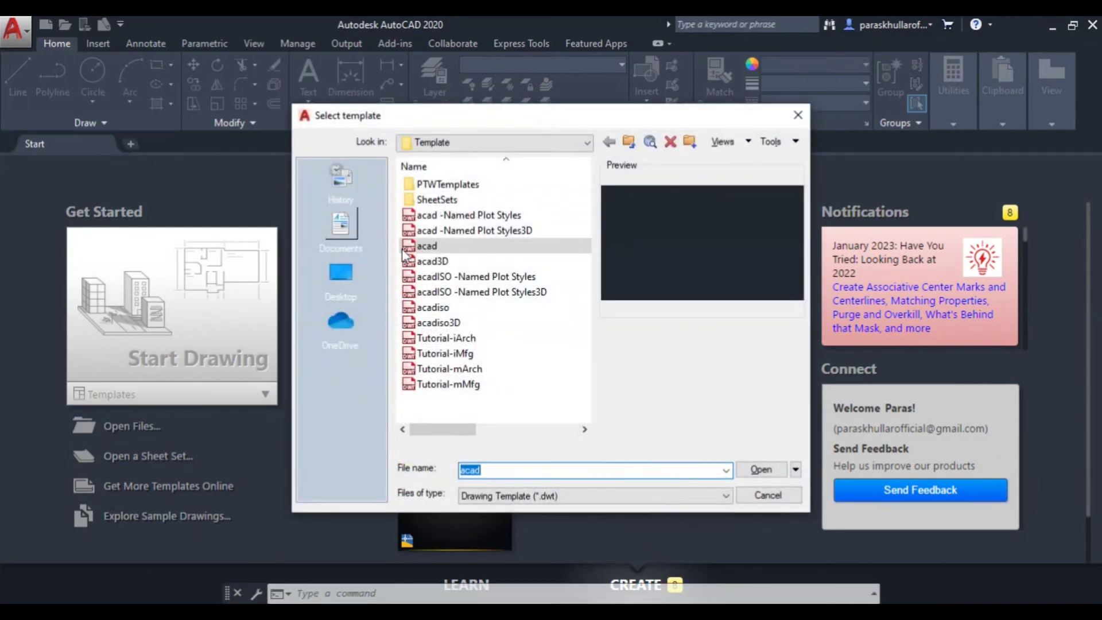
# Open a new drawing from the acad template and switch the grid off
pyautogui.click(705, 471)
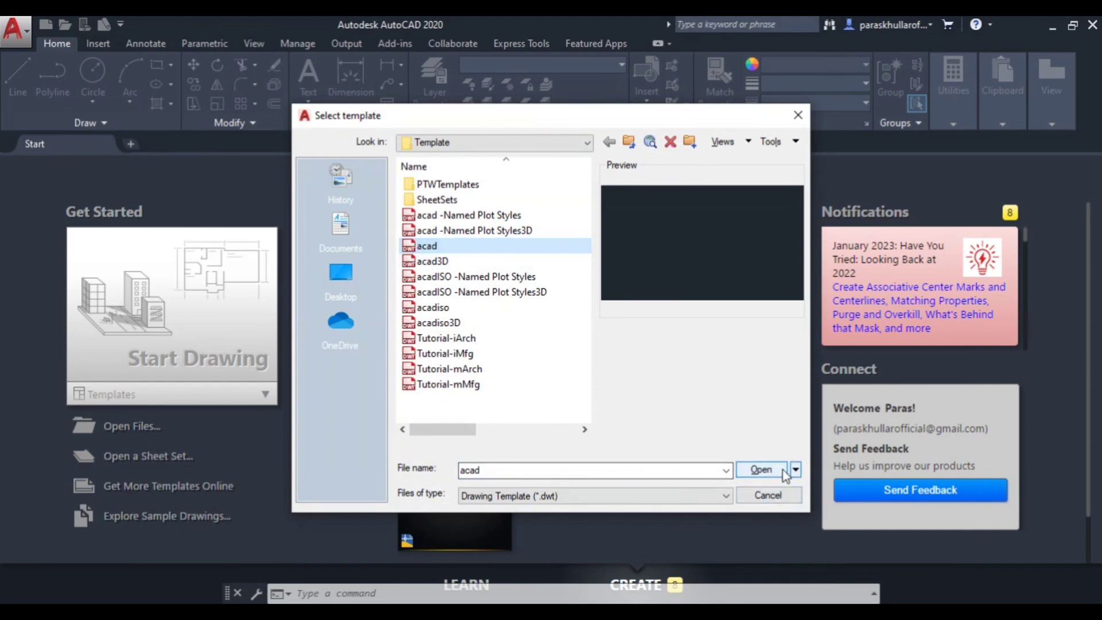
pyautogui.click(761, 469)
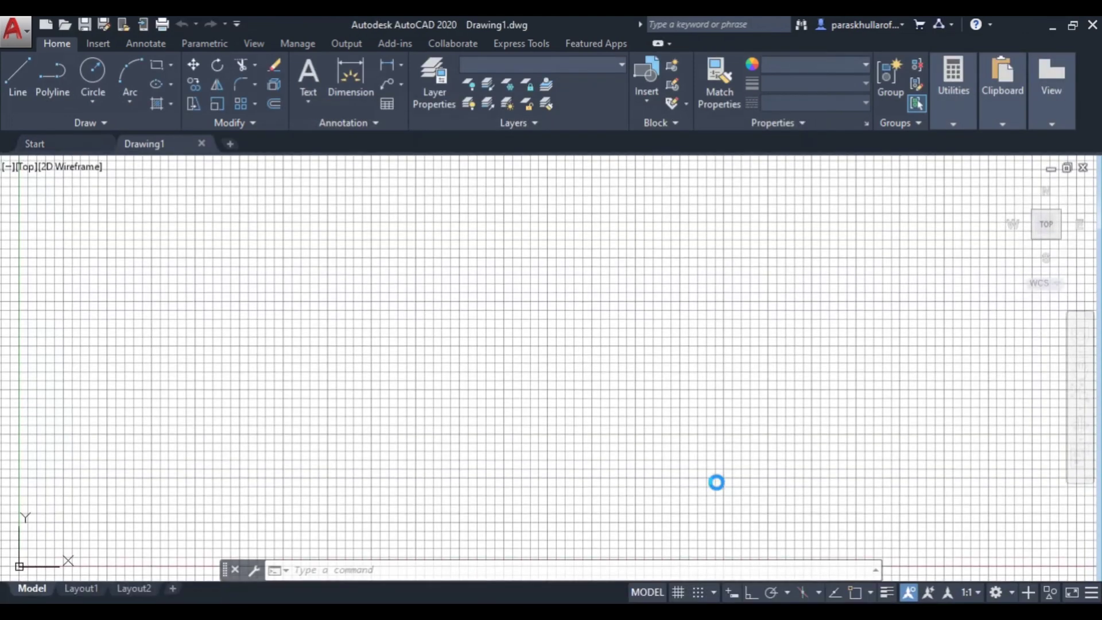
pyautogui.click(679, 592)
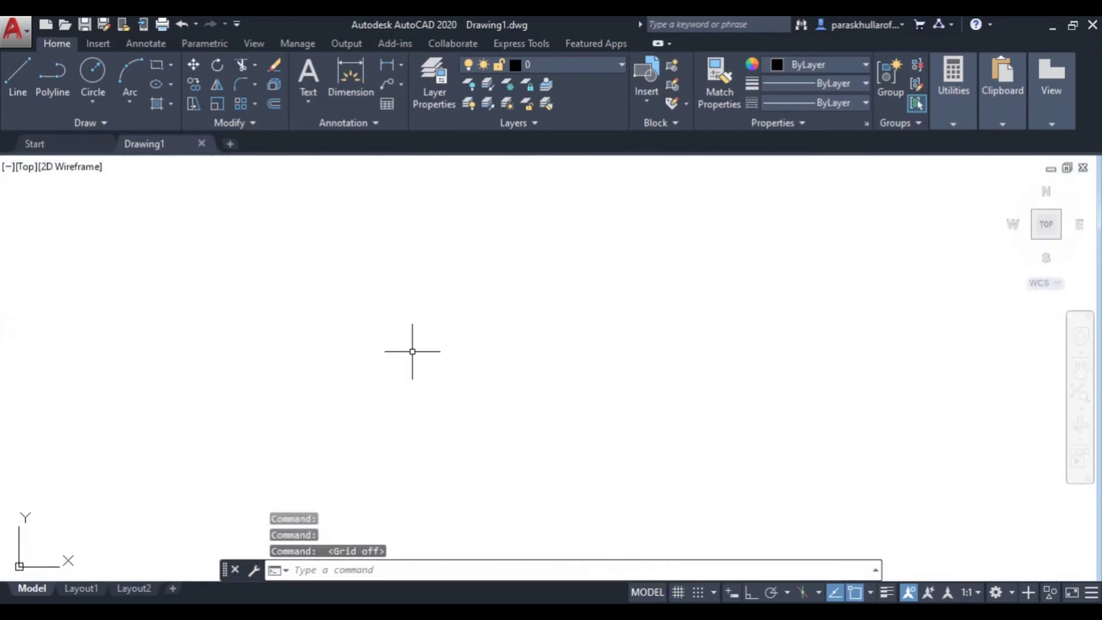
# Start the LINE command with L and pick the first point near the bottom centre
pyautogui.click(421, 557)
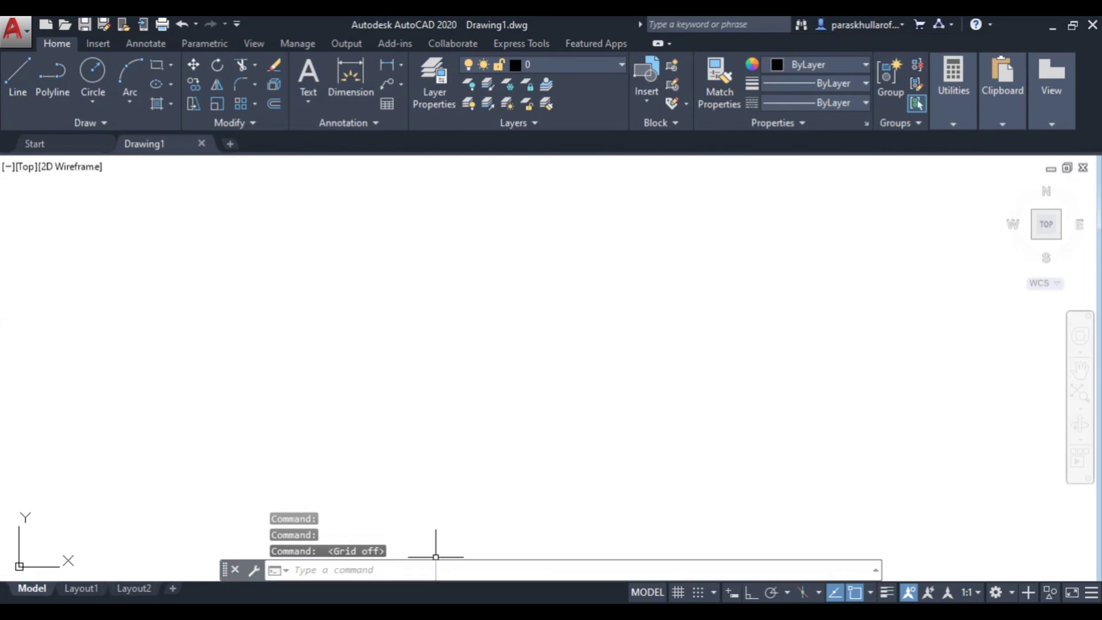
pyautogui.write('l')
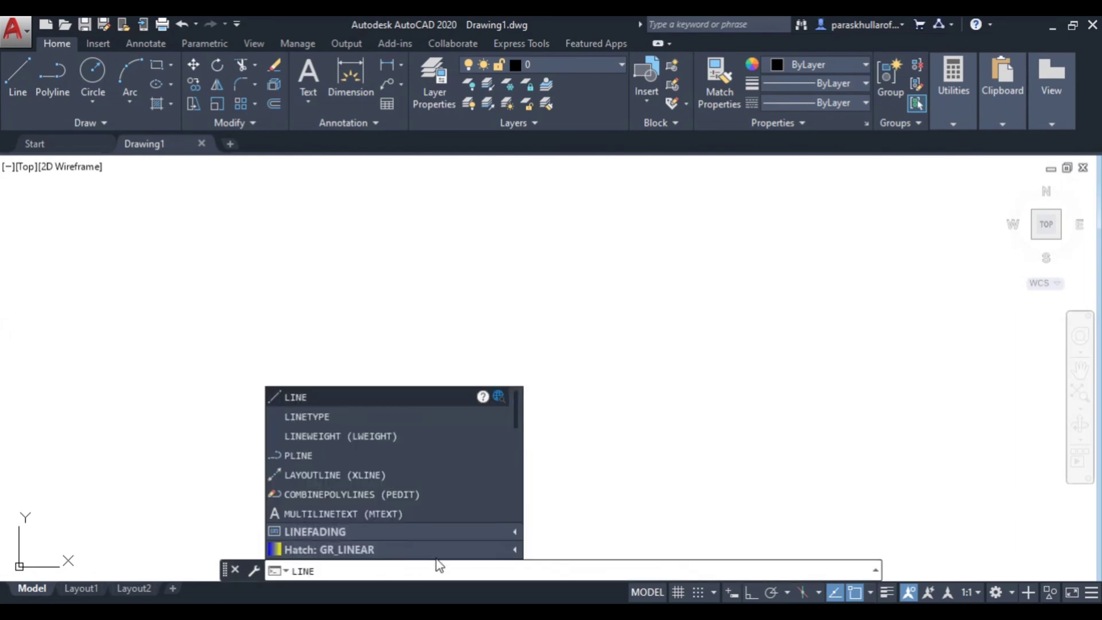
pyautogui.press('Return')
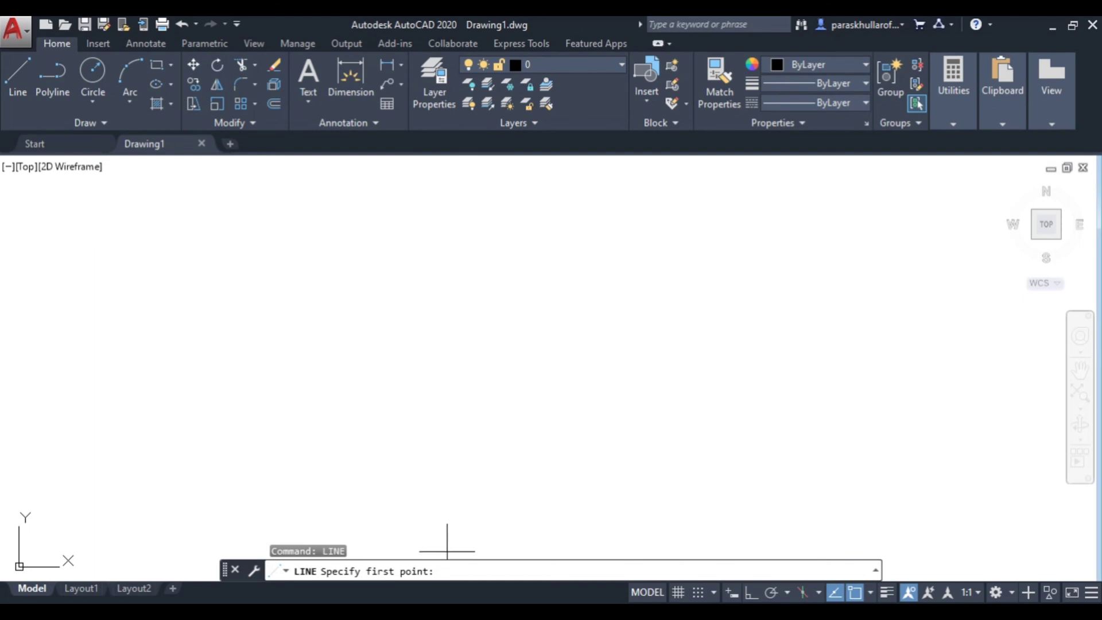
pyautogui.scroll(-2, 498, 421)
pyautogui.scroll(3, 497, 451)
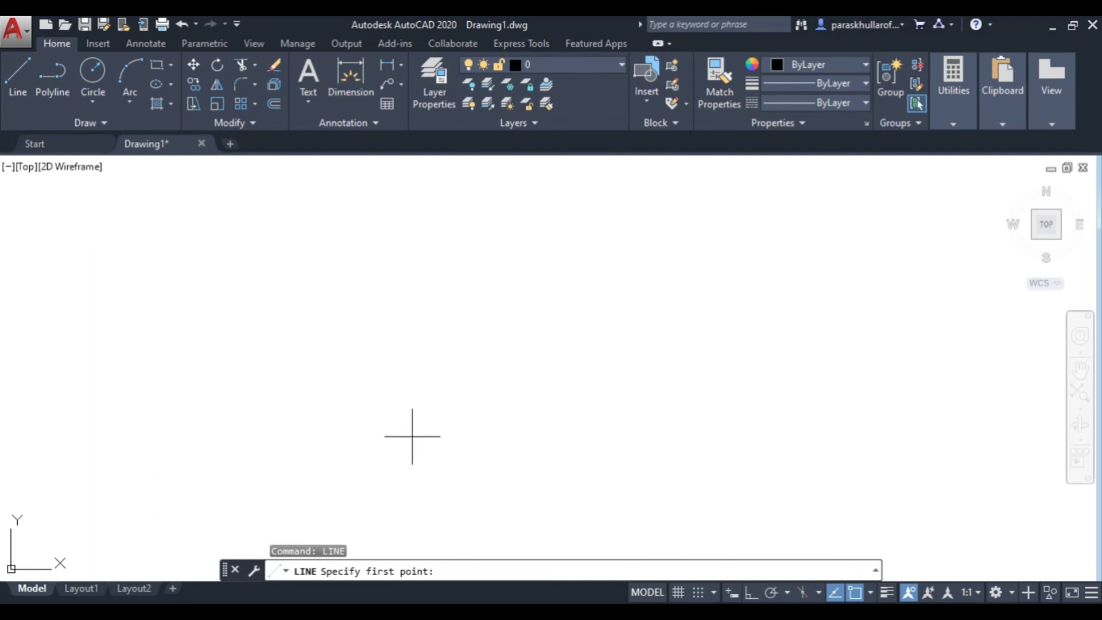
pyautogui.click(377, 468)
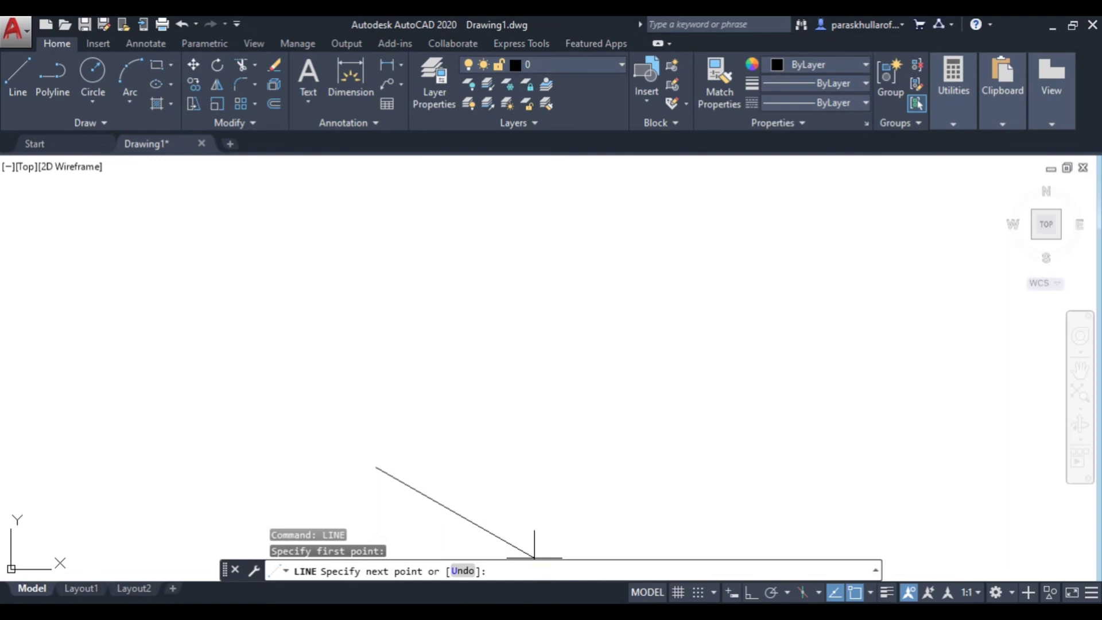
# Turn Ortho off, then draw a 30-unit line at 0° and another at 60°
pyautogui.moveTo(534, 611)
pyautogui.click(533, 554)
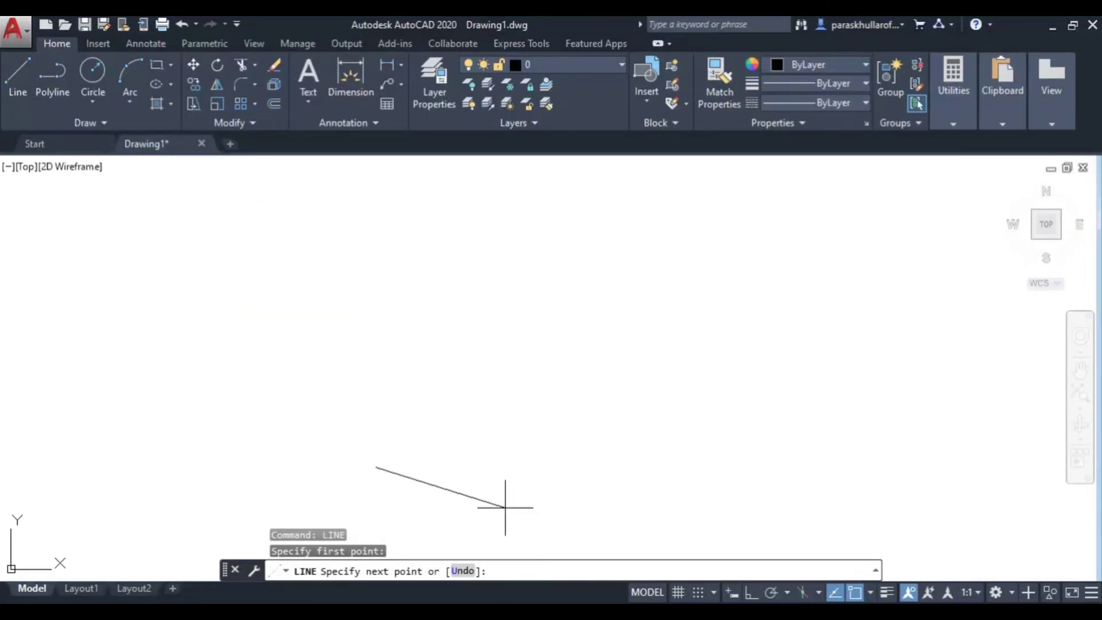
pyautogui.press('F8')
pyautogui.write('@')
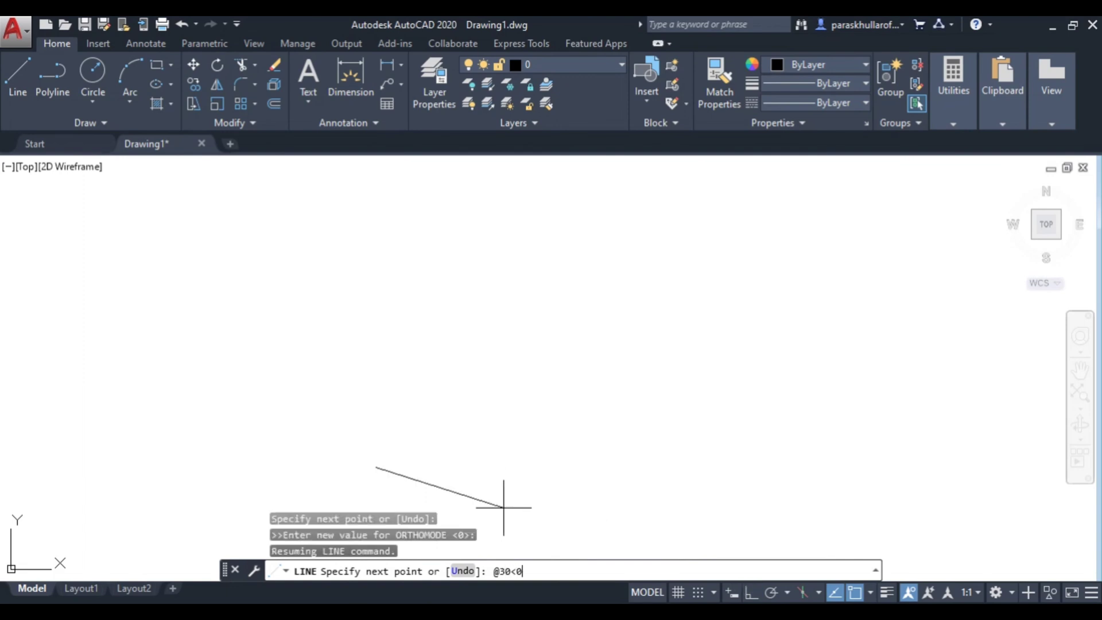
pyautogui.write('30<0')
pyautogui.press('Return')
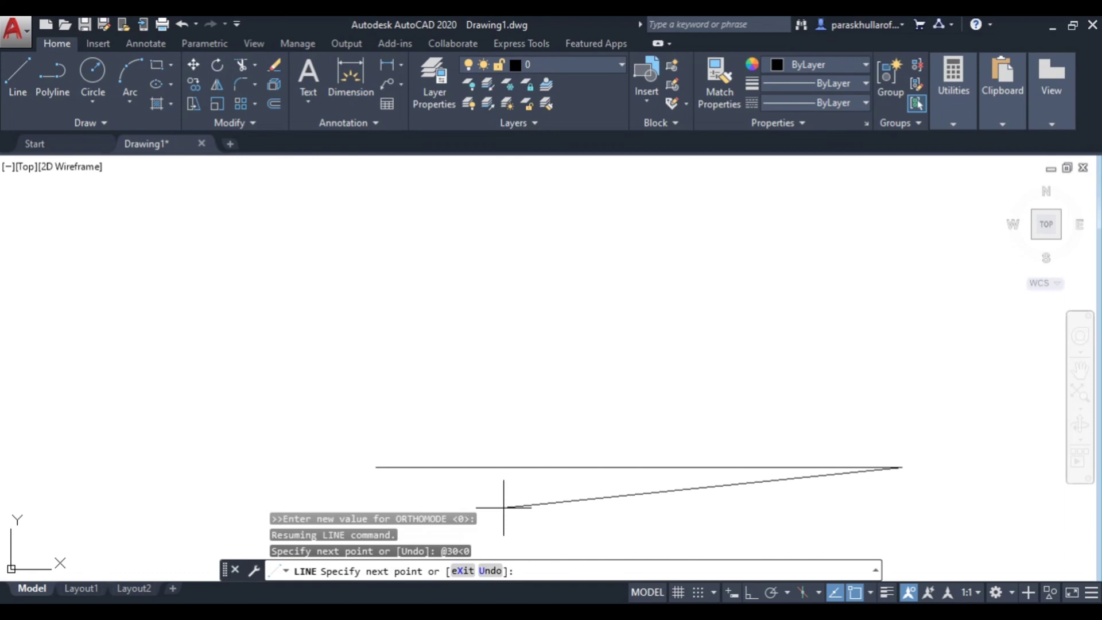
pyautogui.scroll(-6, 655, 437)
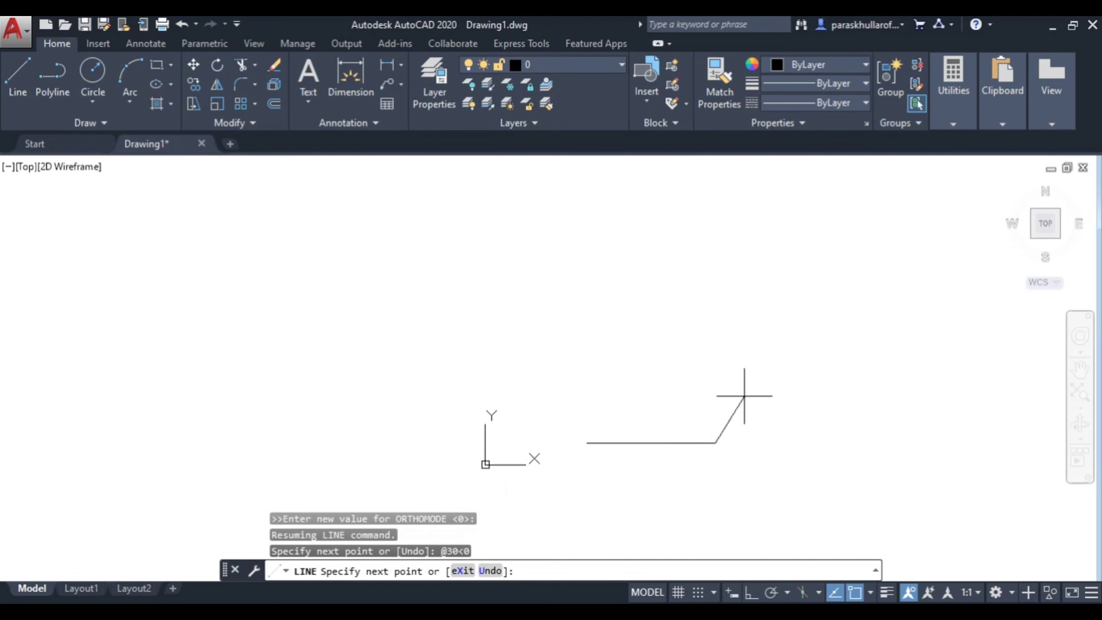
pyautogui.moveTo(683, 394); pyautogui.dragTo(586, 393, button='middle')
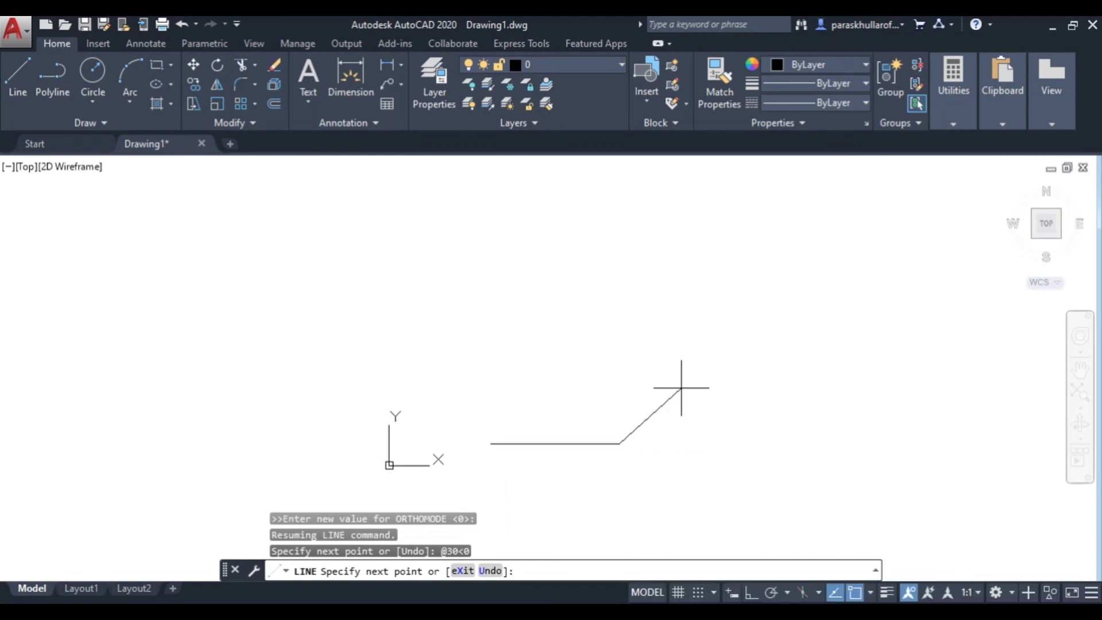
pyautogui.moveTo(681, 388); pyautogui.dragTo(680, 418, button='middle')
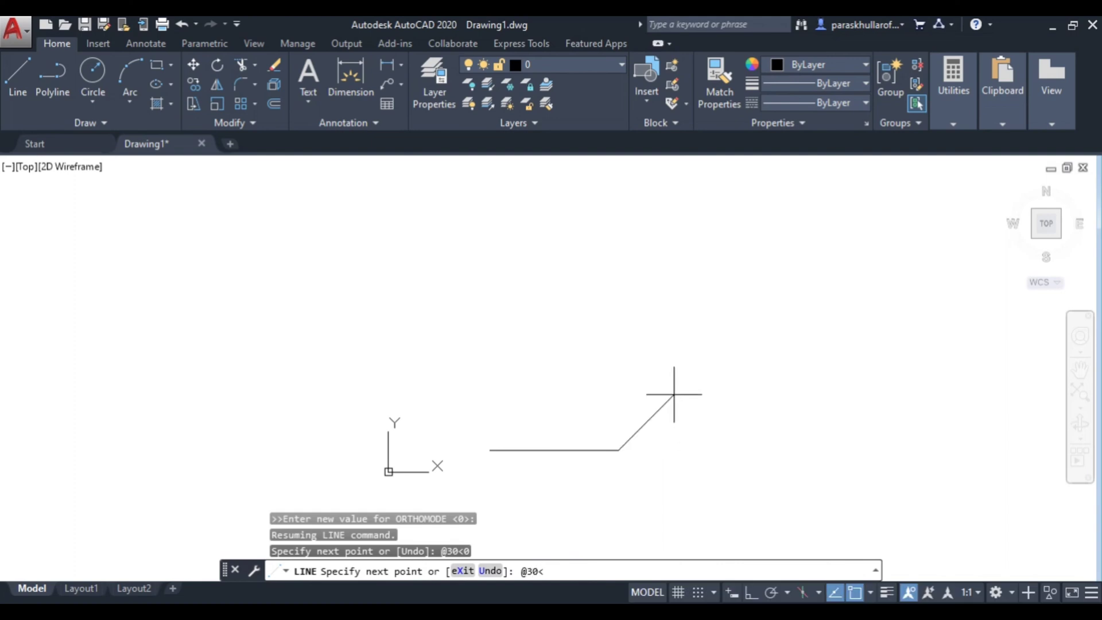
pyautogui.press('Return')
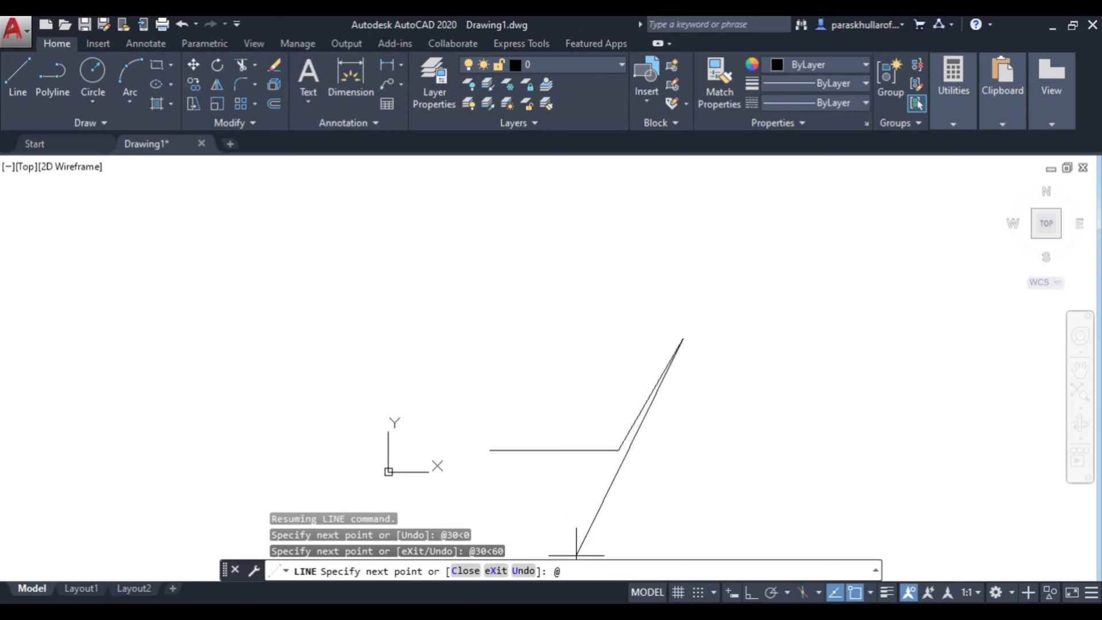
pyautogui.hotkey('alt', 'Tab')
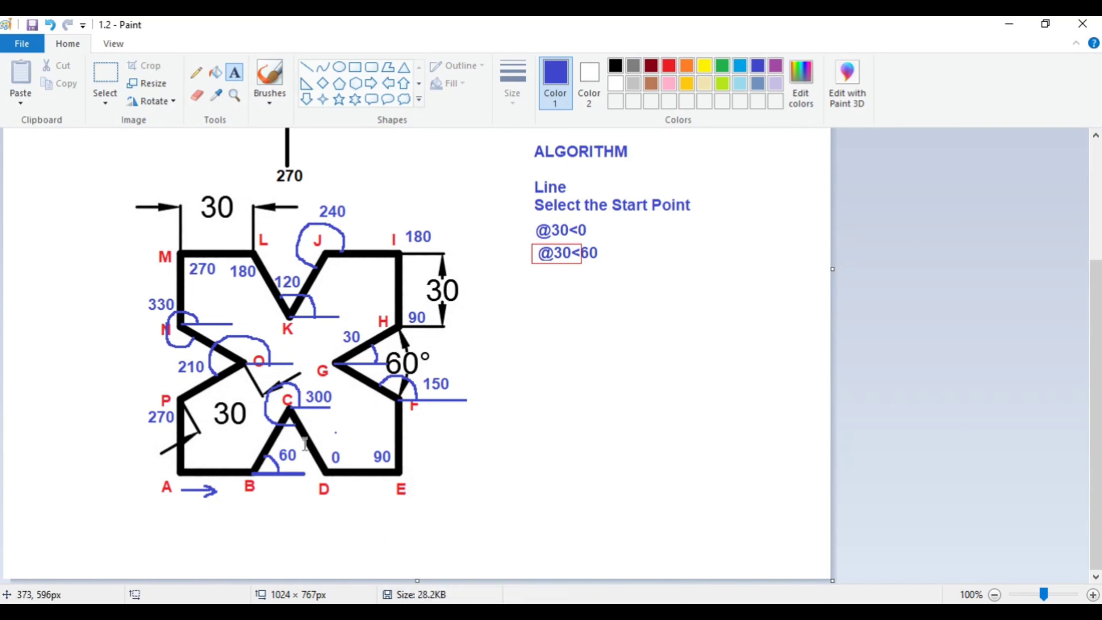
pyautogui.click(495, 548)
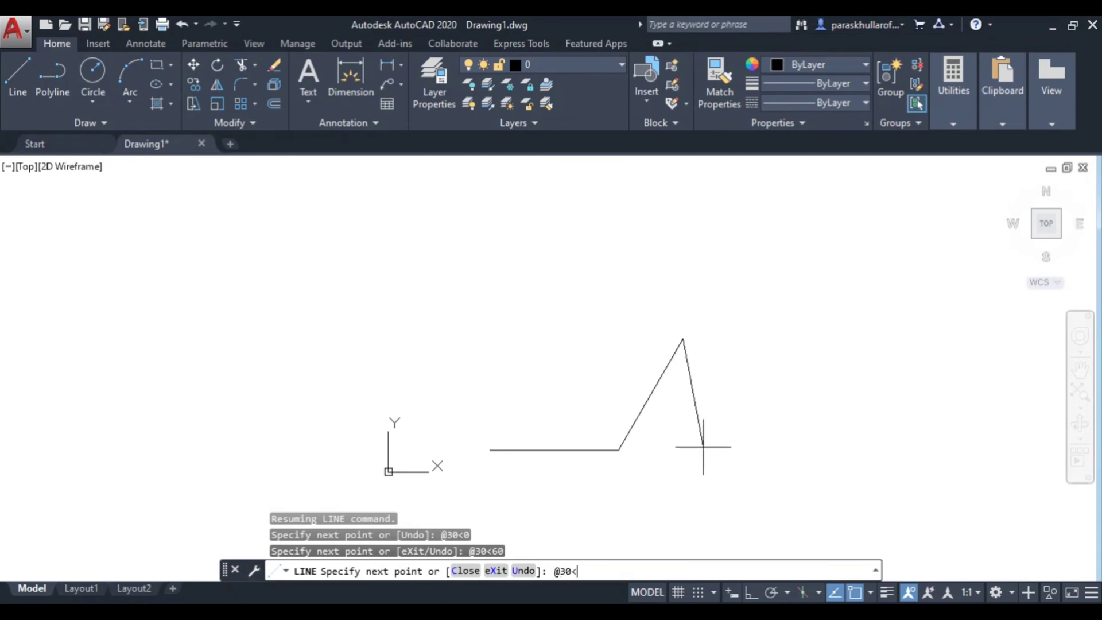
# Add three 30-unit segments at 300°, 0° and 90°, checking the Paint reference
pyautogui.press('Return')
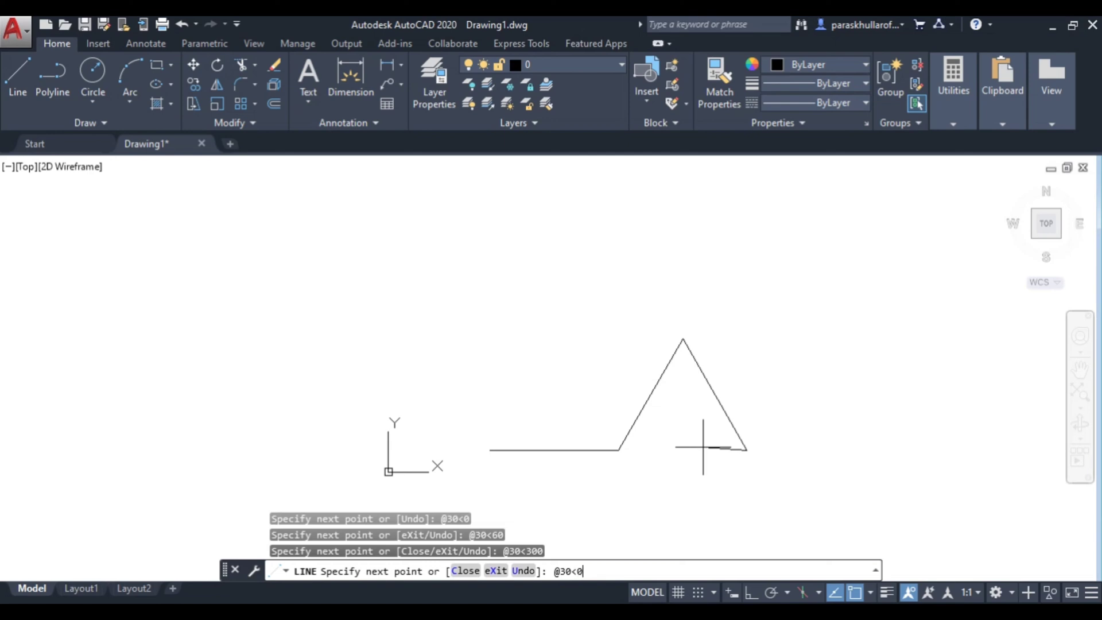
pyautogui.press('Return')
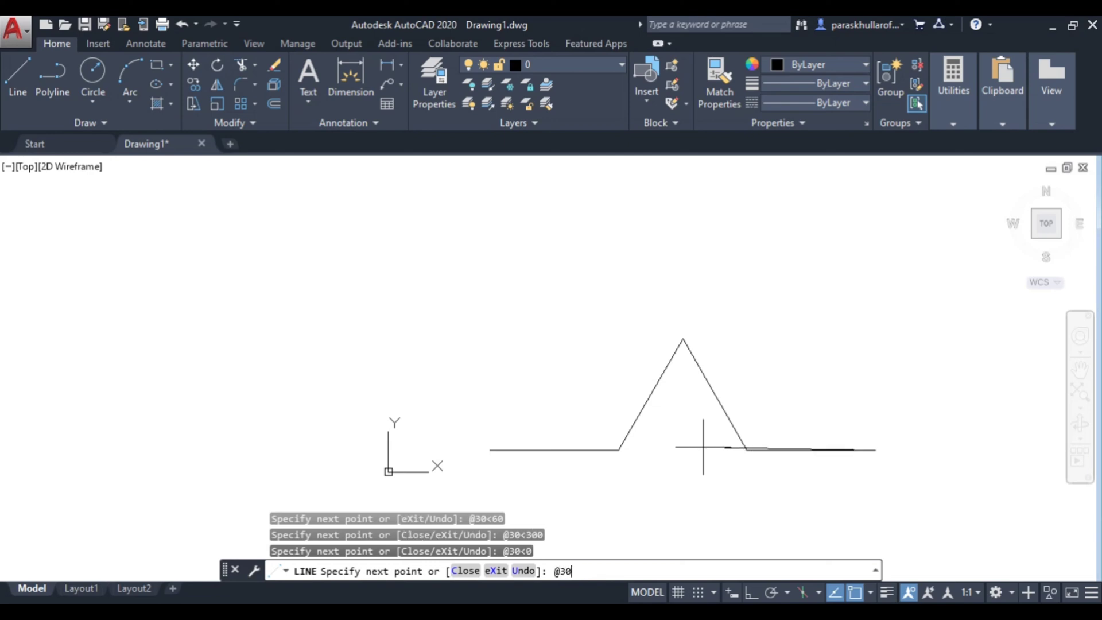
pyautogui.press('Return')
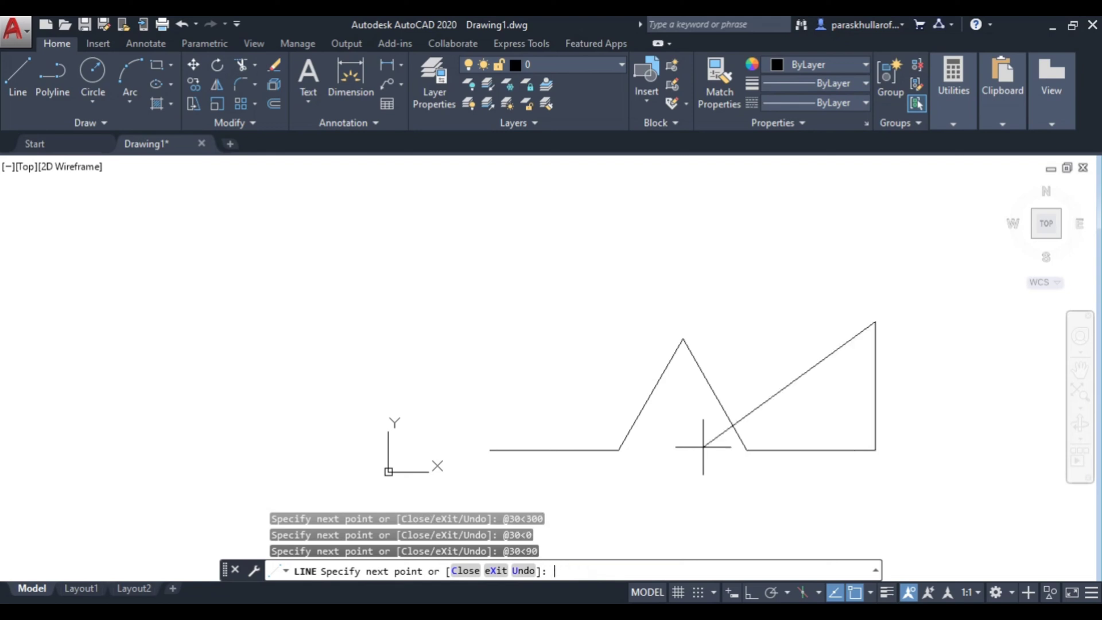
pyautogui.hotkey('alt', 'Tab')
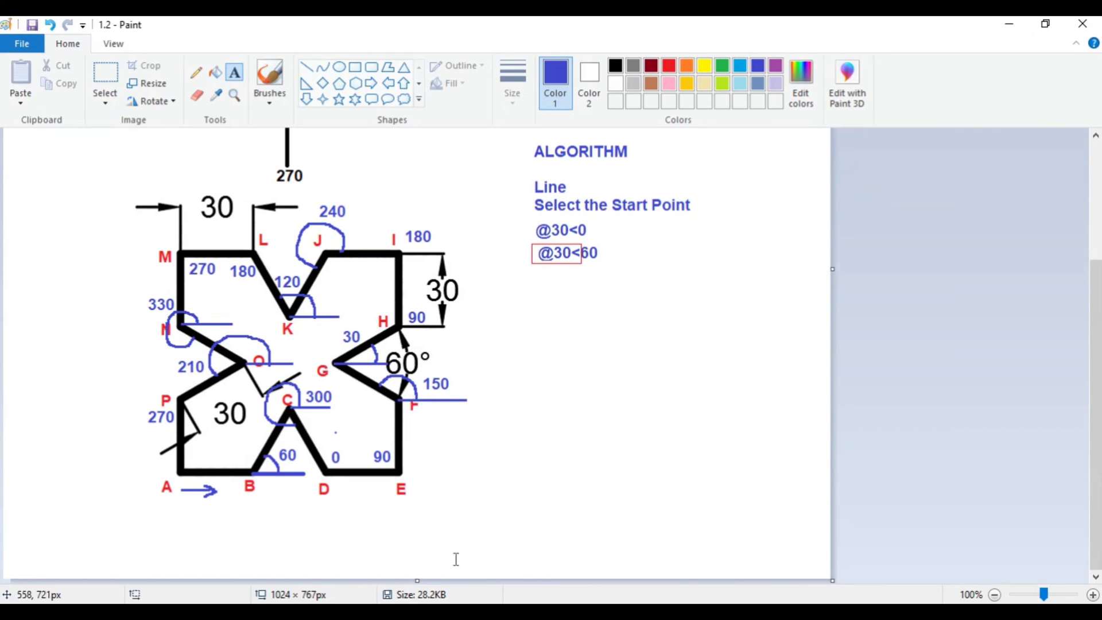
pyautogui.hotkey('alt', 'Tab')
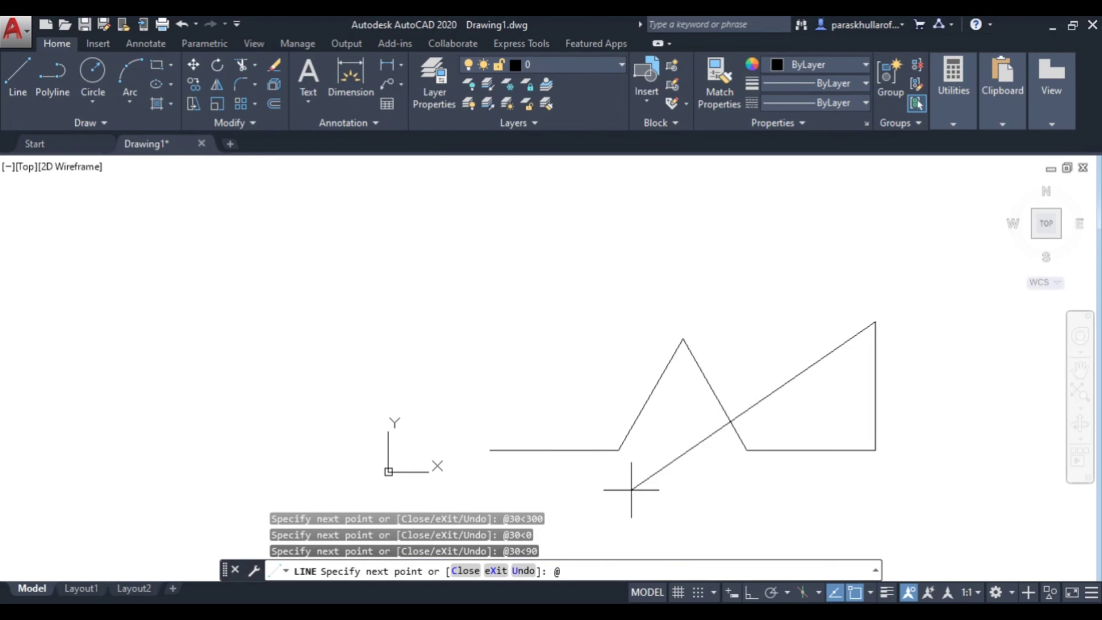
# Draw 30-unit segments at 150°, 30° and 90°, then end the LINE command
pyautogui.write('<150')
pyautogui.press('Return')
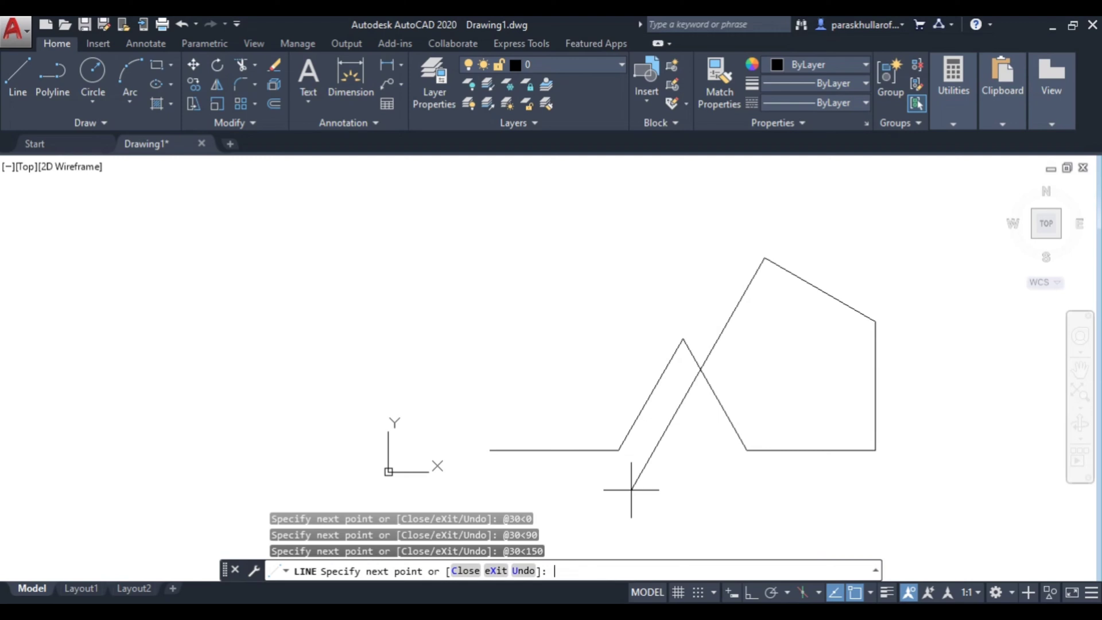
pyautogui.write('@30<30')
pyautogui.press('Return')
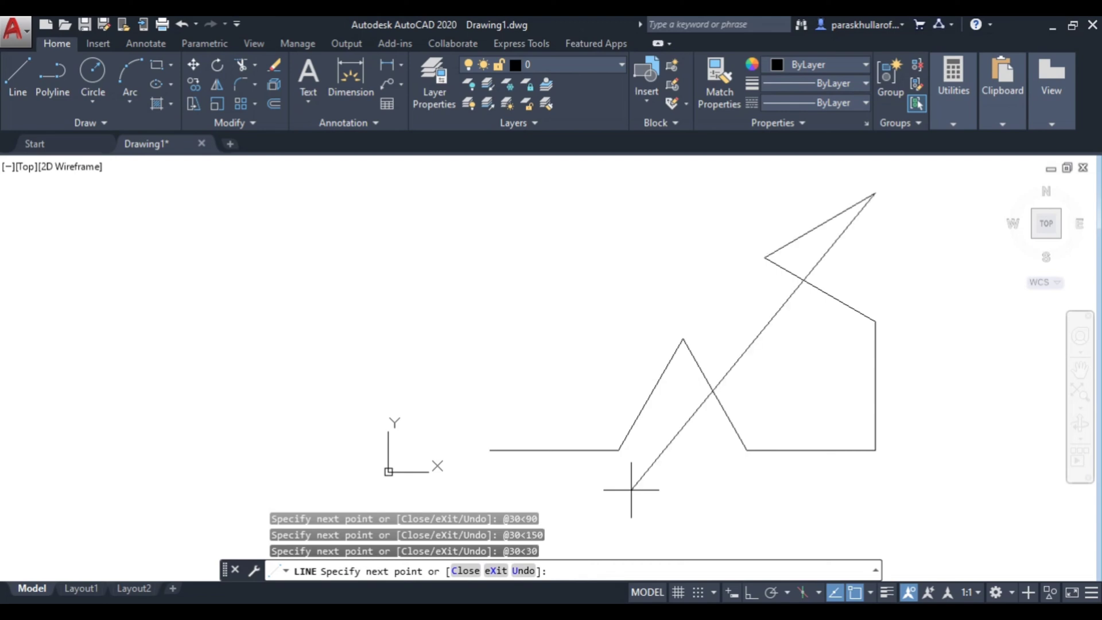
pyautogui.scroll(-1, 753, 339)
pyautogui.moveTo(753, 349); pyautogui.dragTo(749, 350, button='middle')
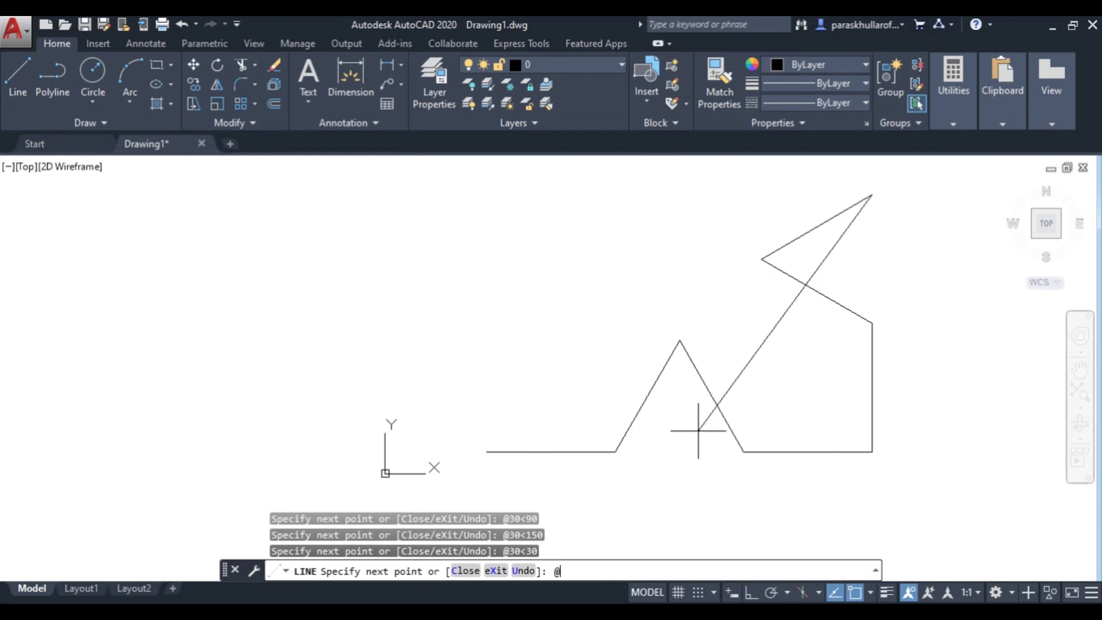
pyautogui.write('@30<90')
pyautogui.press('Return')
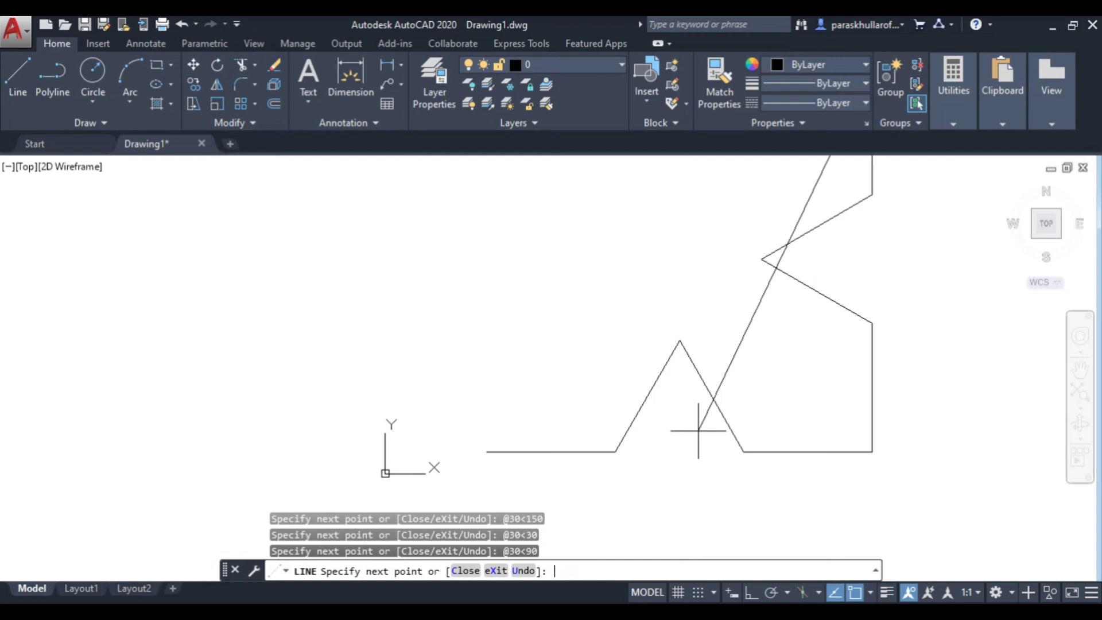
pyautogui.scroll(1, 733, 402)
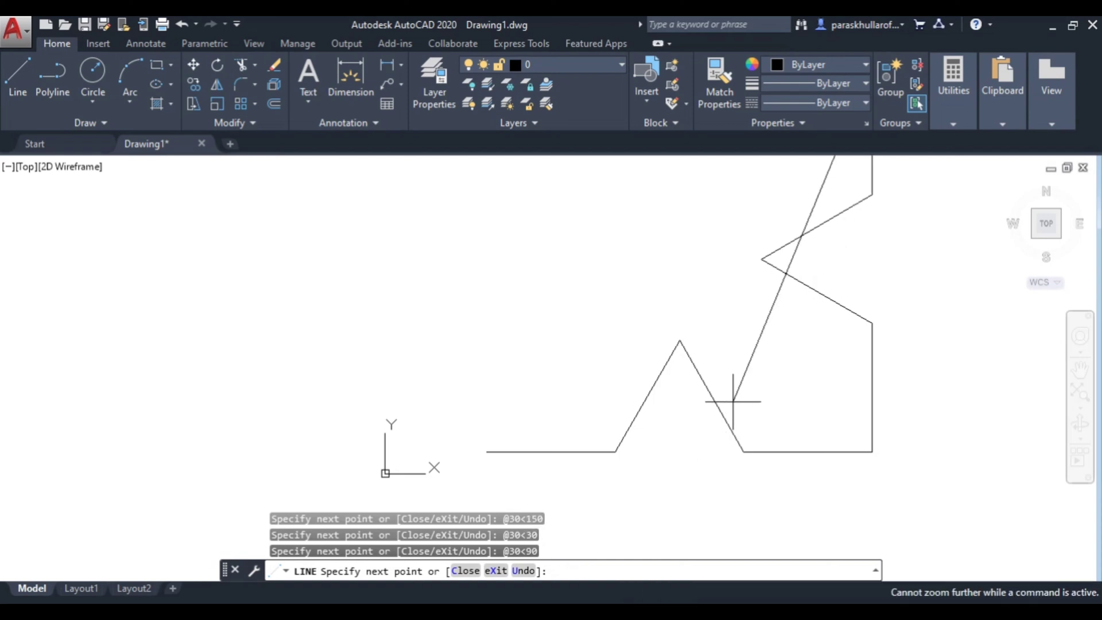
pyautogui.press('Escape')
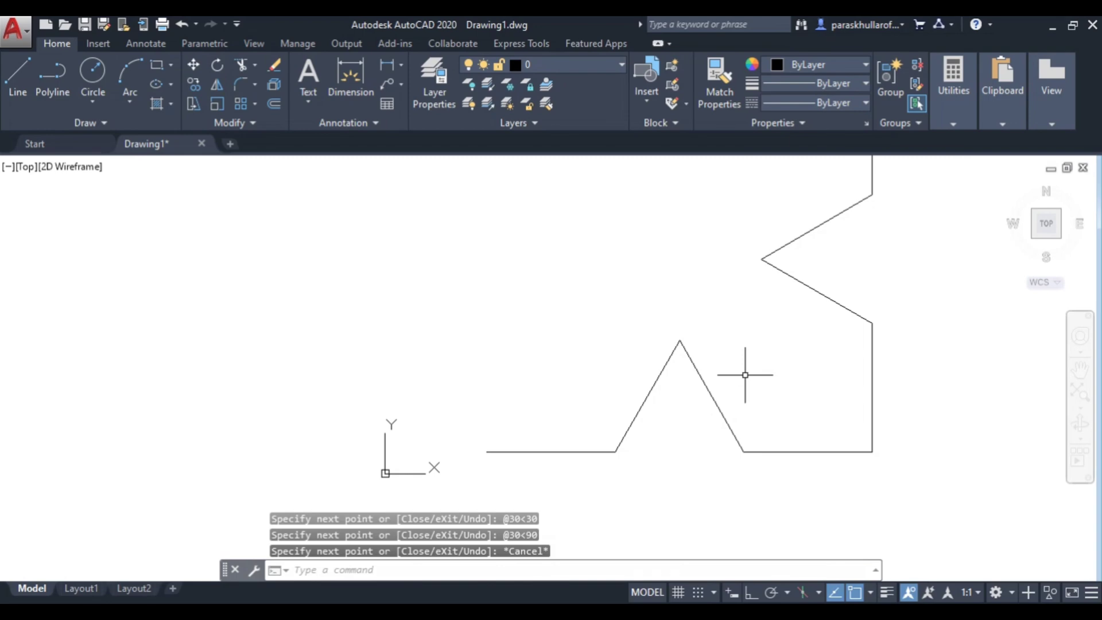
# Zoom to extents and start a new line at the profile's top-right corner, checking the Paint reference
pyautogui.middleClick(745, 375)
pyautogui.middleClick(746, 374)
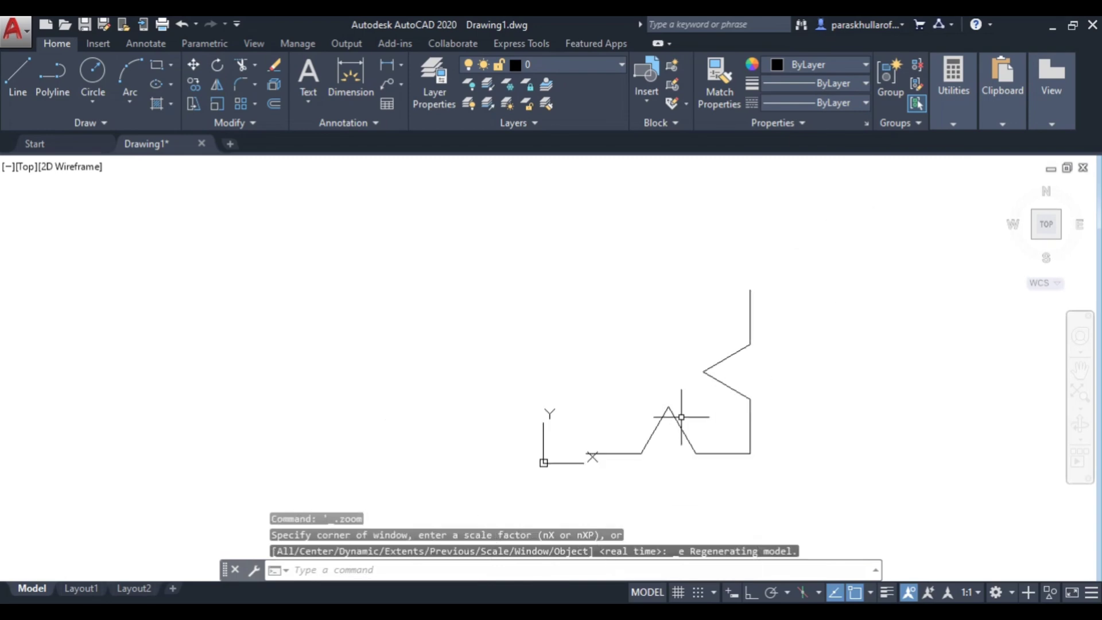
pyautogui.write('l')
pyautogui.press('Return')
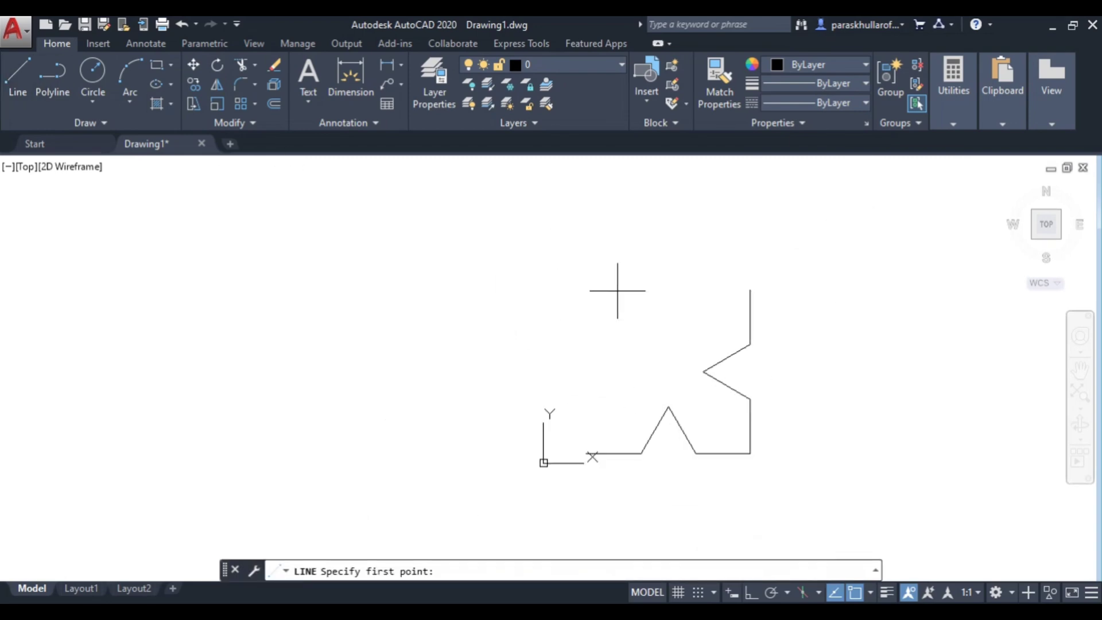
pyautogui.click(750, 289)
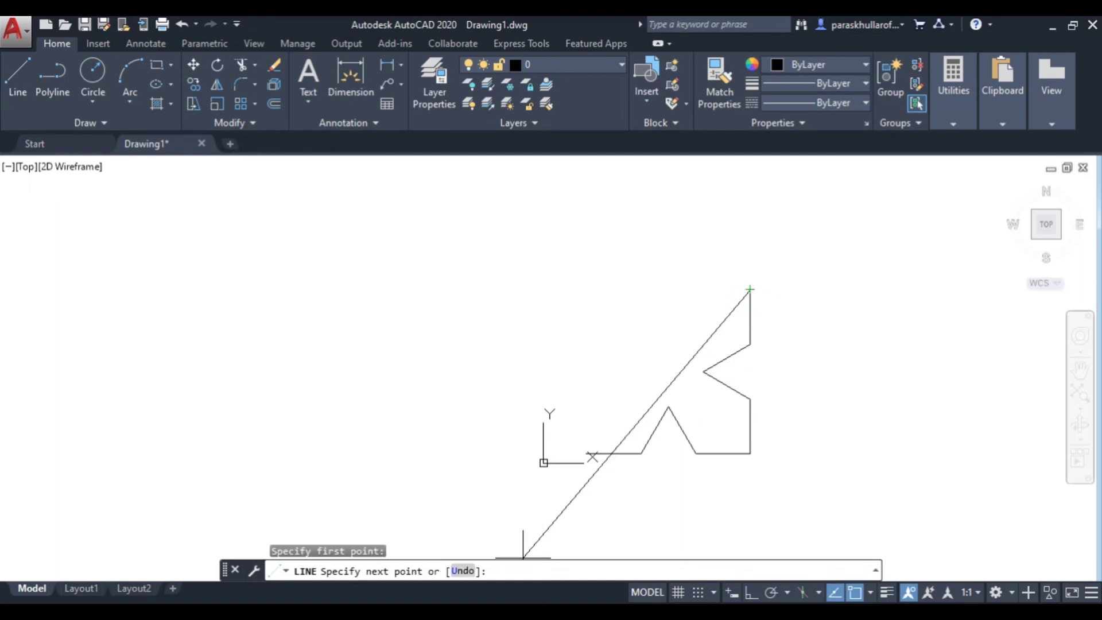
pyautogui.hotkey('alt', 'Tab')
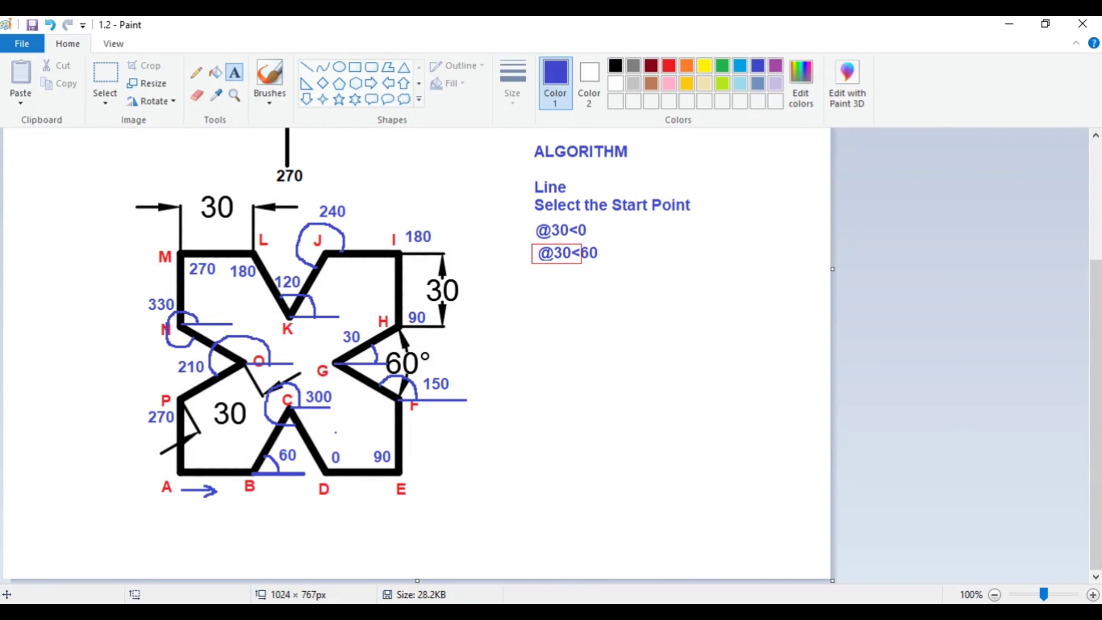
pyautogui.hotkey('alt', 'Tab')
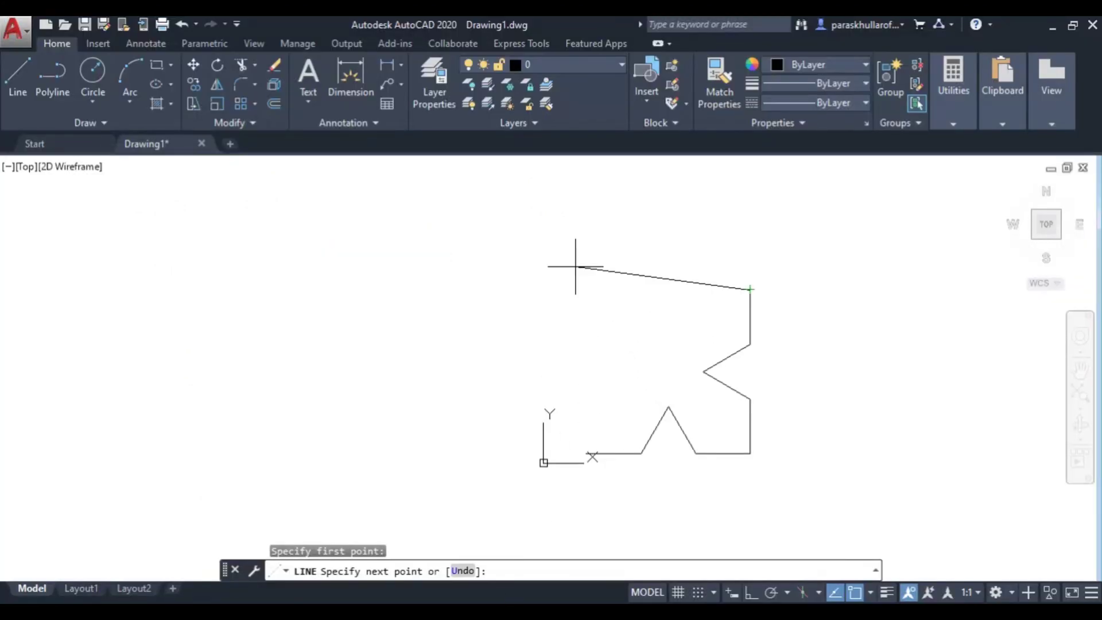
# Draw the 30-unit top edge at 180° to corner J, then check the Paint reference
pyautogui.write('@30<180')
pyautogui.press('Return')
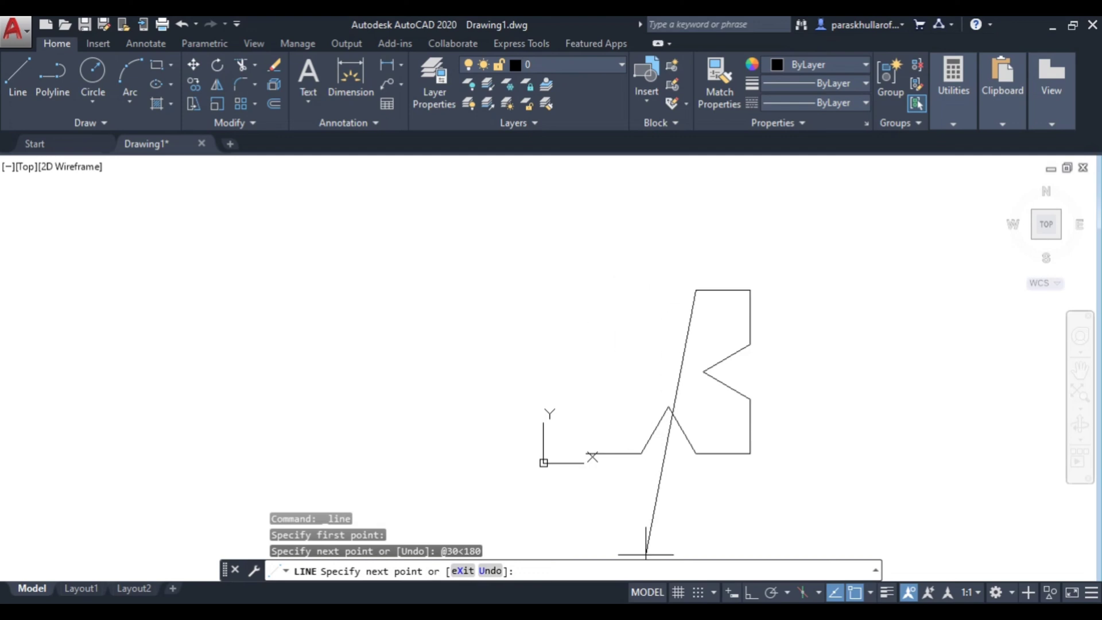
pyautogui.hotkey('alt', 'Tab')
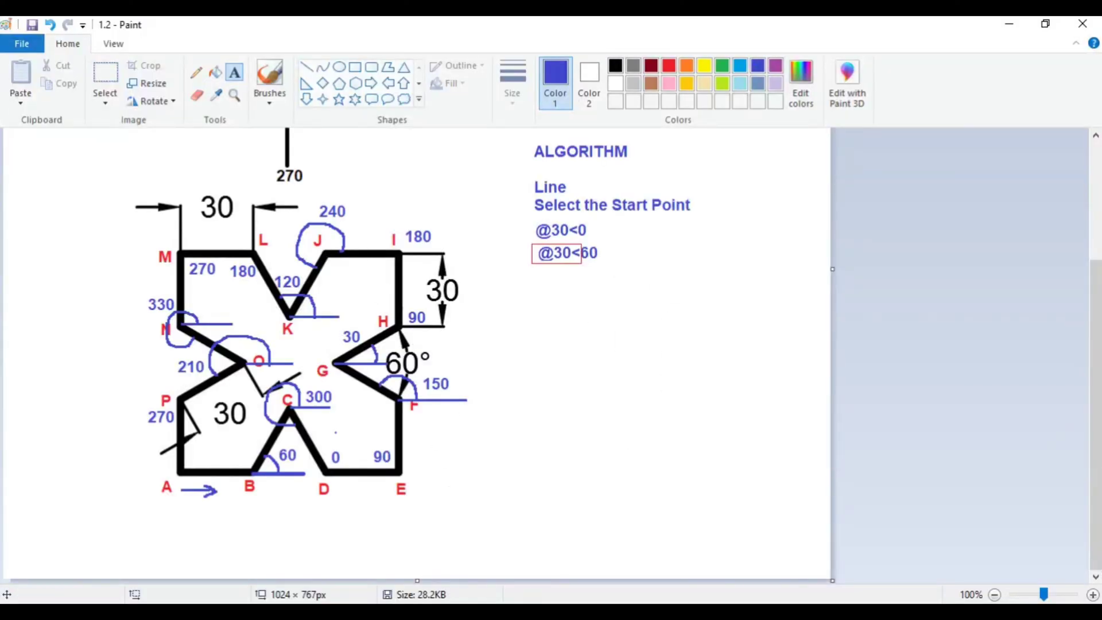
pyautogui.hotkey('alt', 'Tab')
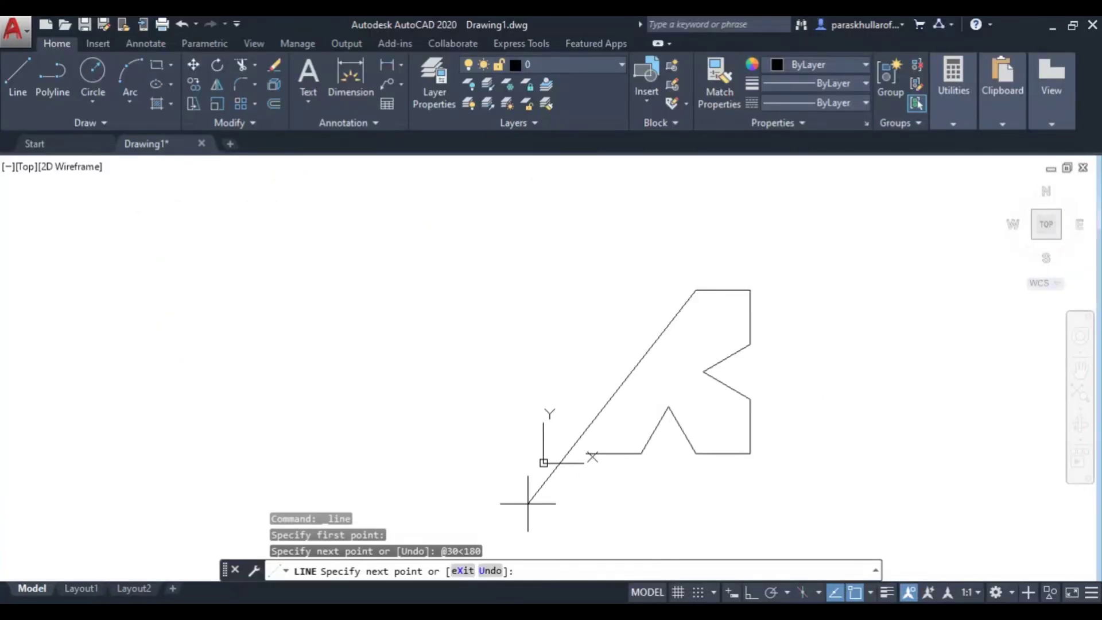
# Continue the outline with 30-unit segments at 240°, 120°, 180° and 270°
pyautogui.write('@30<240')
pyautogui.press('Return')
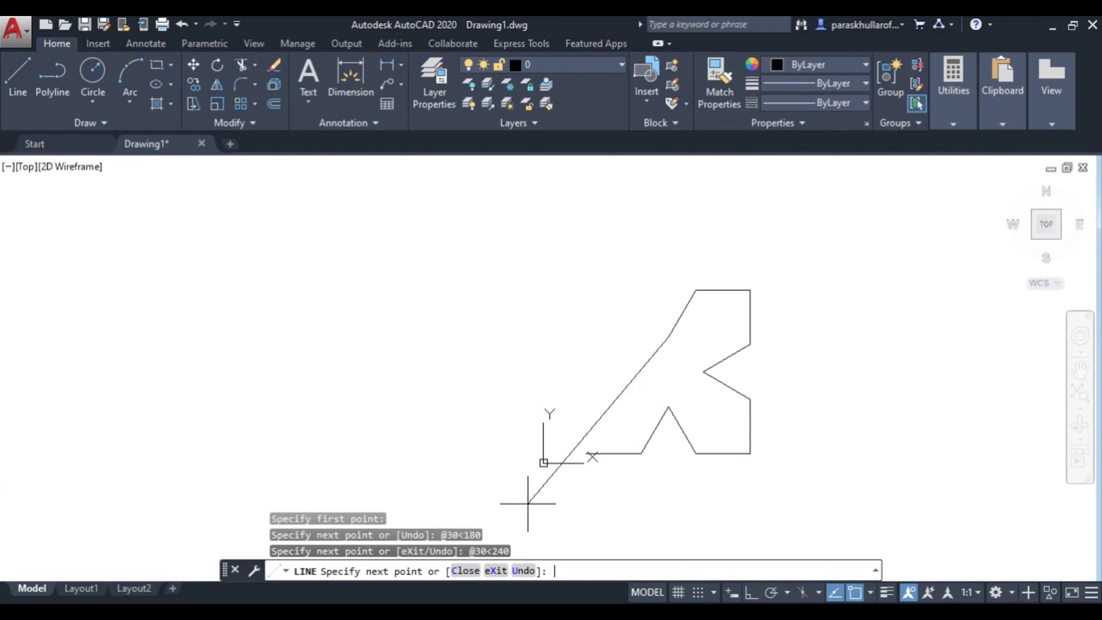
pyautogui.write('@30<120')
pyautogui.press('Return')
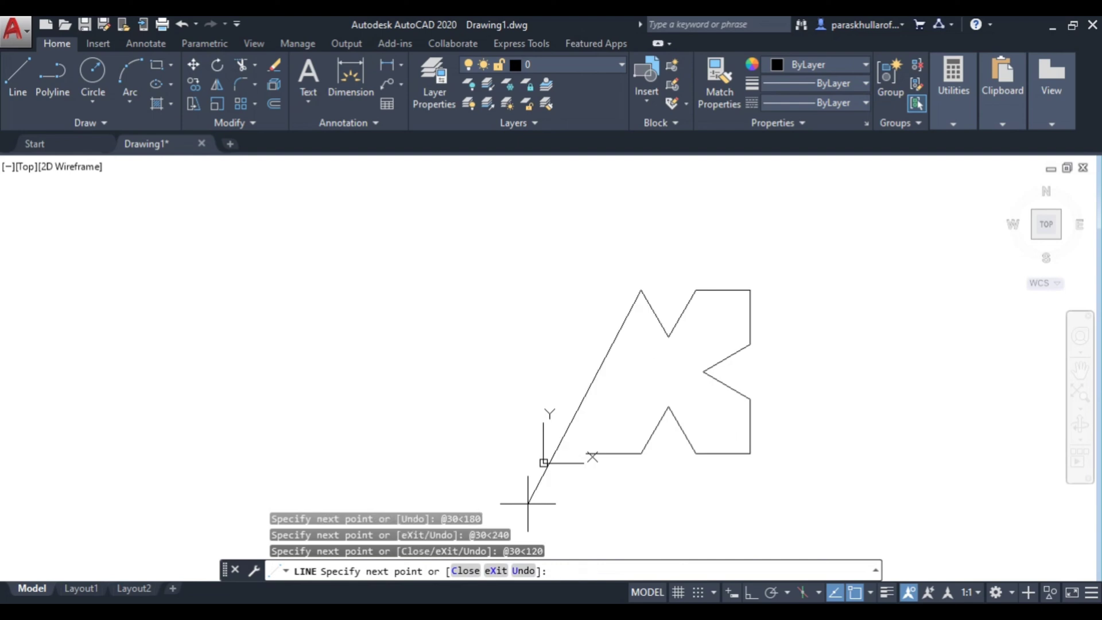
pyautogui.write('@30<180')
pyautogui.press('Return')
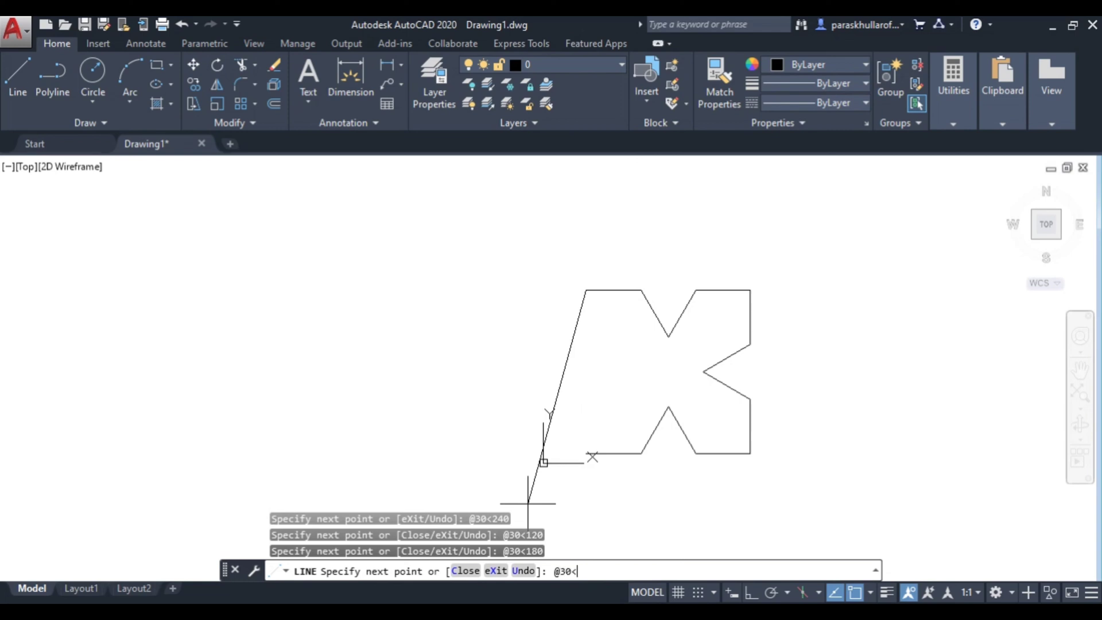
pyautogui.write('@30<270')
pyautogui.press('Return')
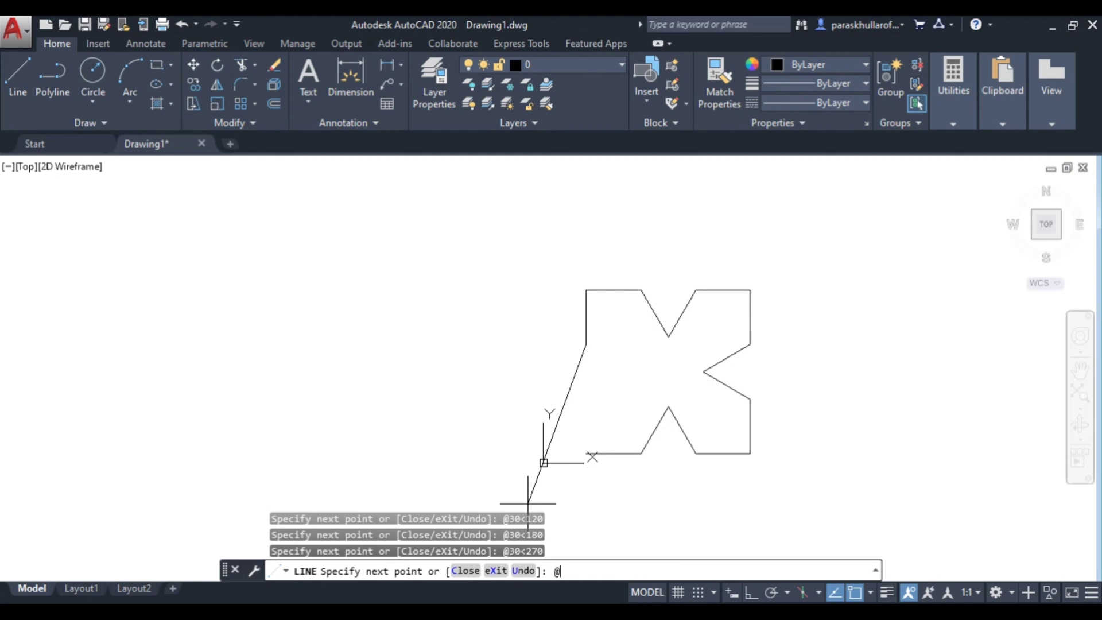
pyautogui.write('@30<330')
# Close the profile with 30-unit segments at 330°, 210° and 270°, then end LINE
pyautogui.press('Return')
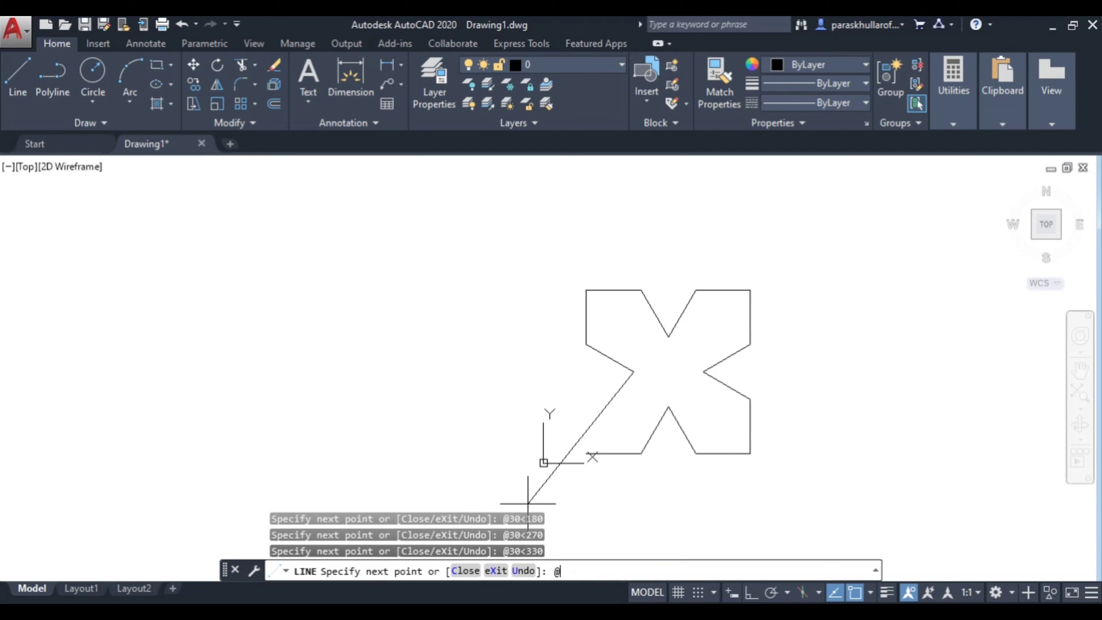
pyautogui.write('@30<')
pyautogui.hotkey('alt', 'Tab')
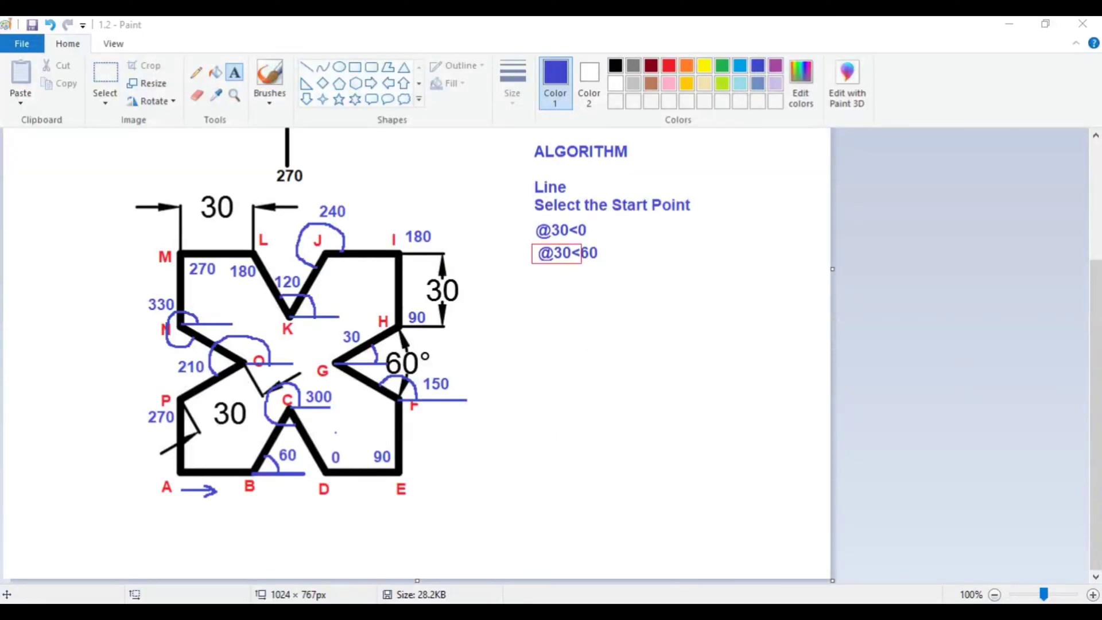
pyautogui.hotkey('alt', 'Tab')
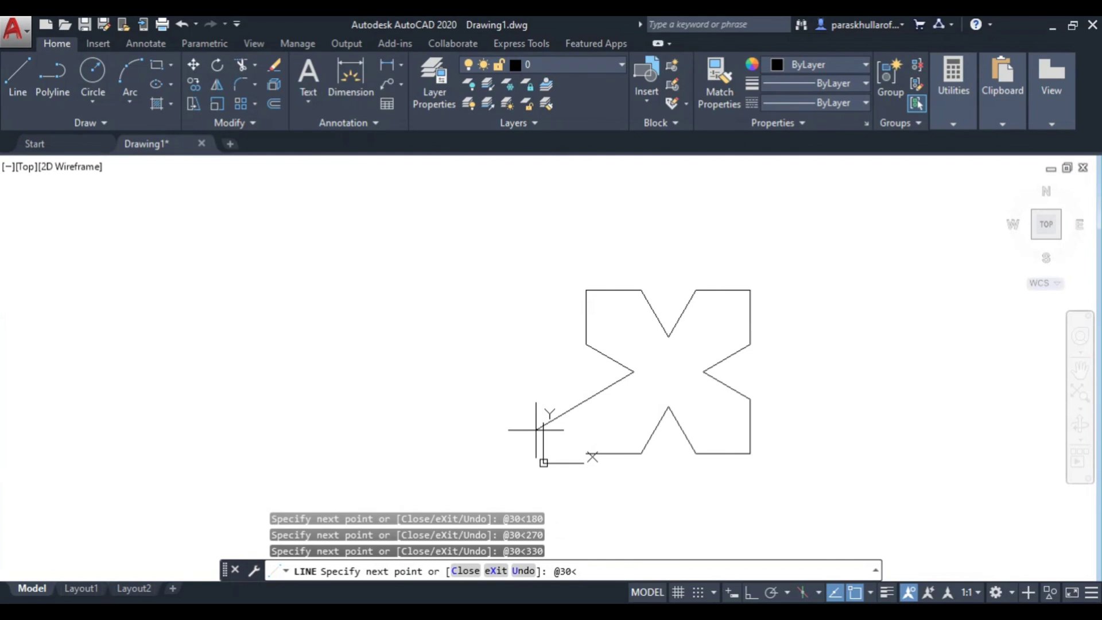
pyautogui.write('210')
pyautogui.press('Return')
pyautogui.write('@30<270')
pyautogui.press('Return')
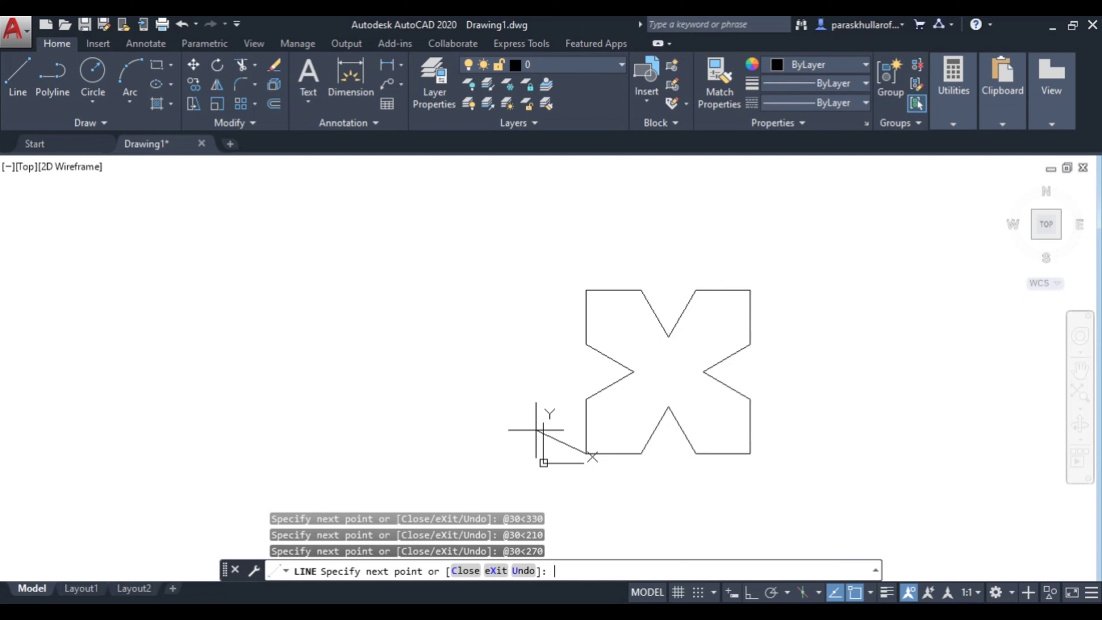
pyautogui.press('Escape')
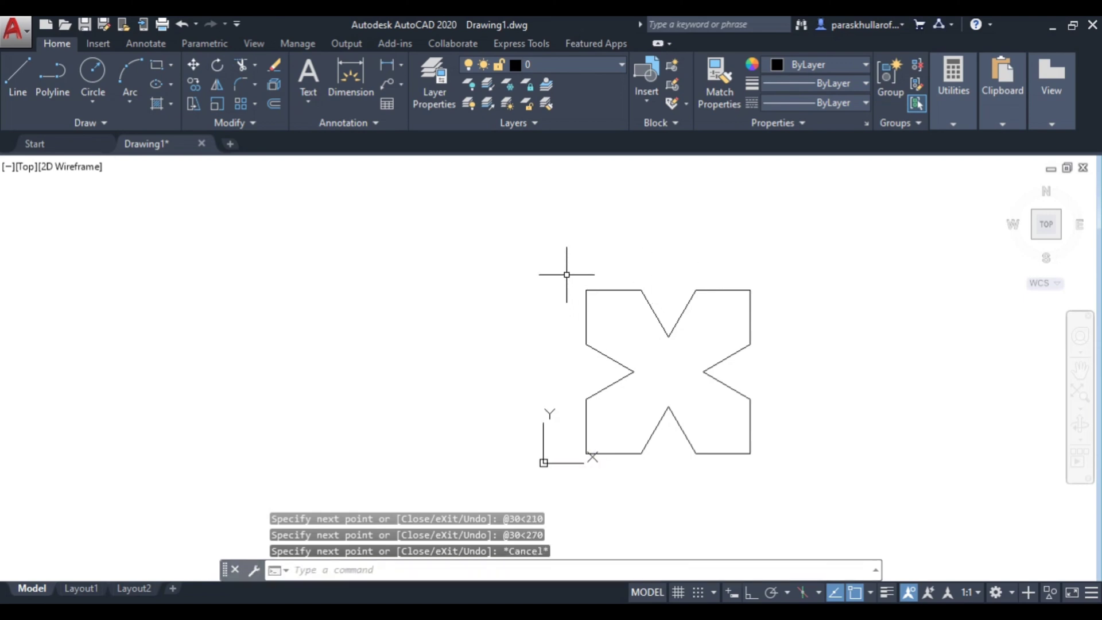
# Assign the whole cross profile a 0.60 mm lineweight and turn on lineweight display
pyautogui.click(567, 275)
pyautogui.click(772, 480)
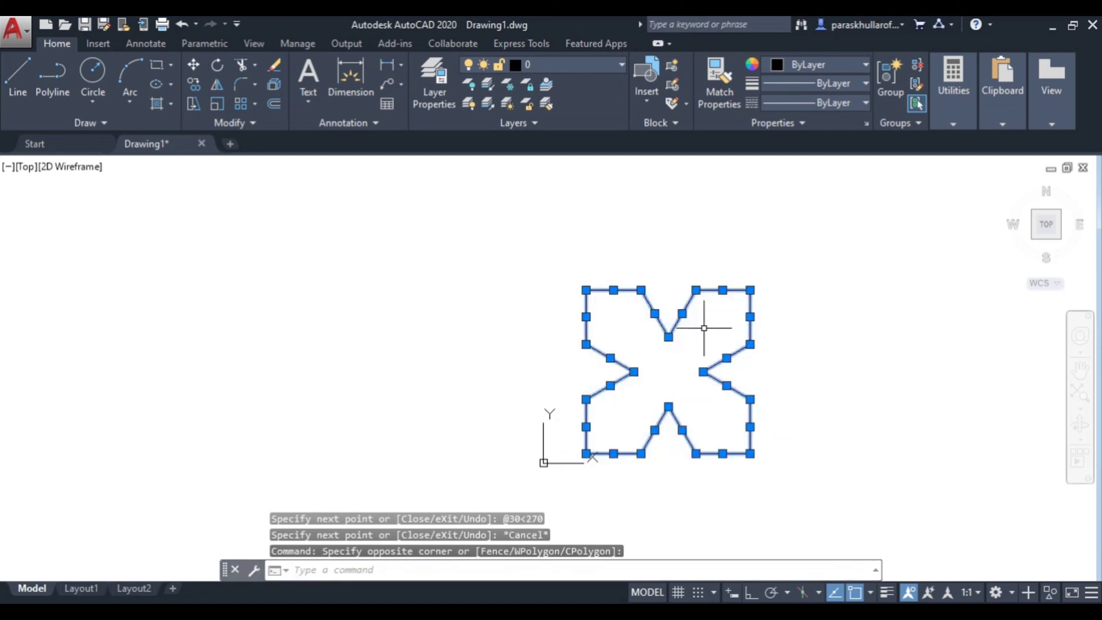
pyautogui.moveTo(807, 339); pyautogui.dragTo(581, 328, button='middle')
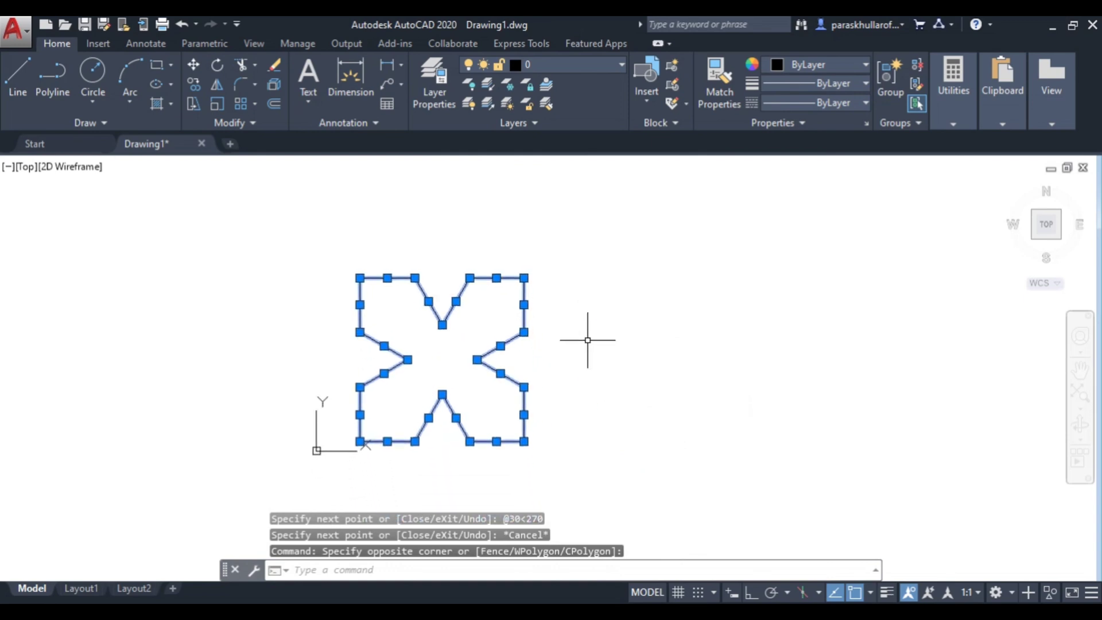
pyautogui.moveTo(458, 300); pyautogui.dragTo(573, 276)
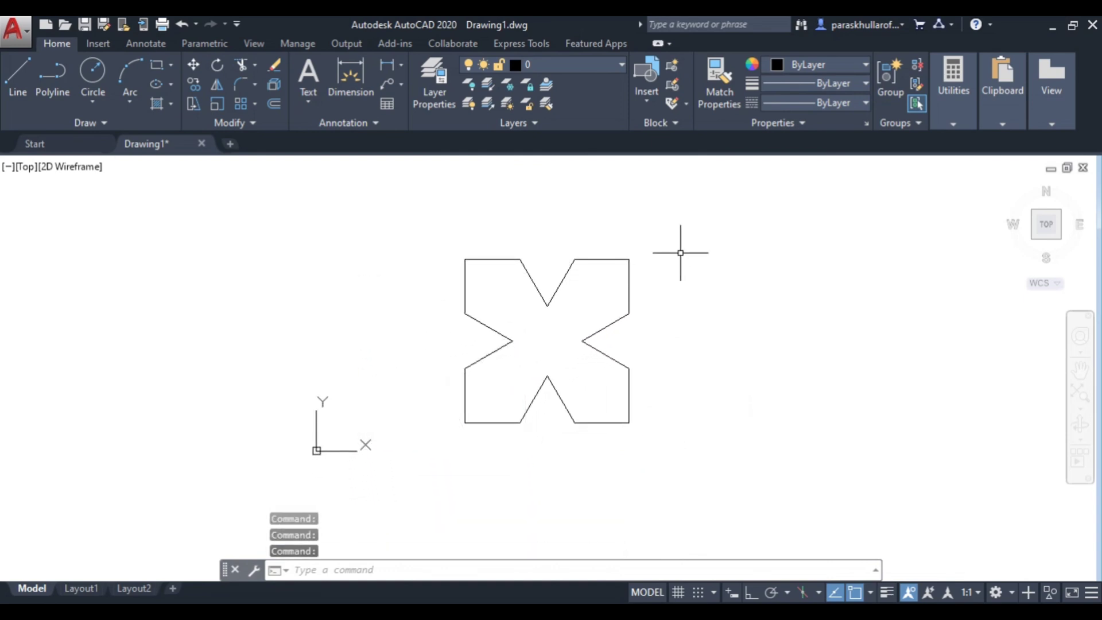
pyautogui.click(418, 243)
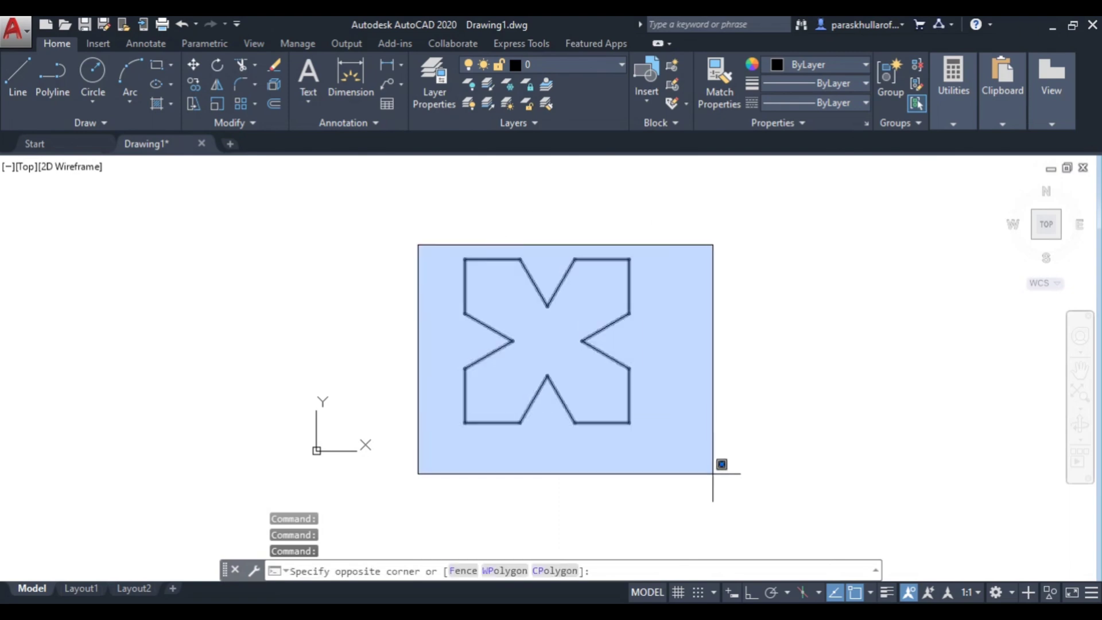
pyautogui.click(713, 474)
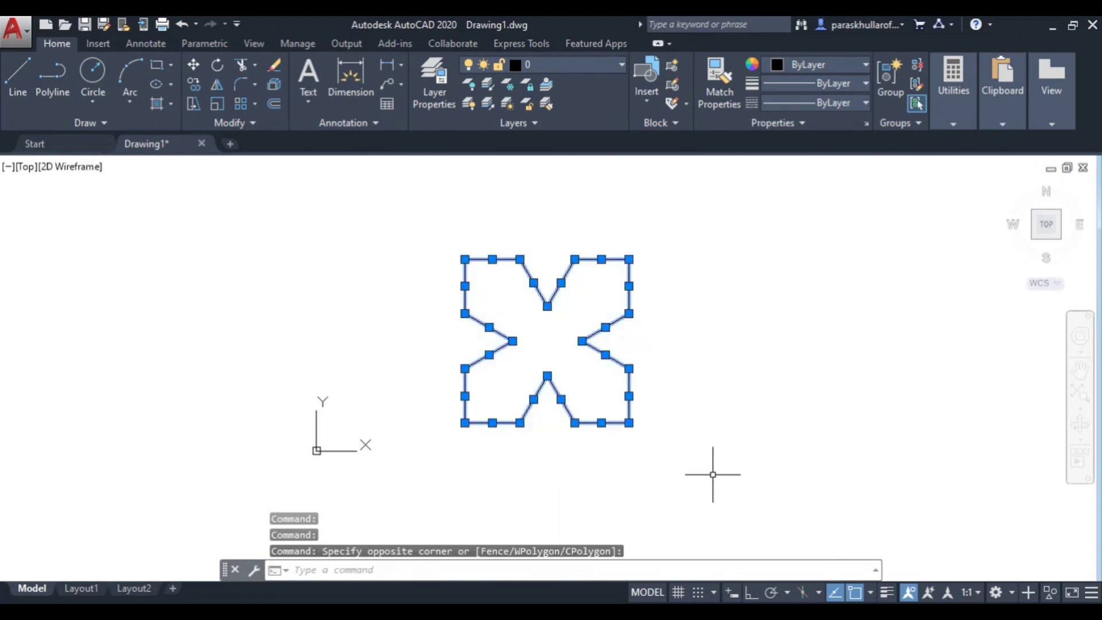
pyautogui.click(809, 86)
pyautogui.scroll(-4, 820, 176)
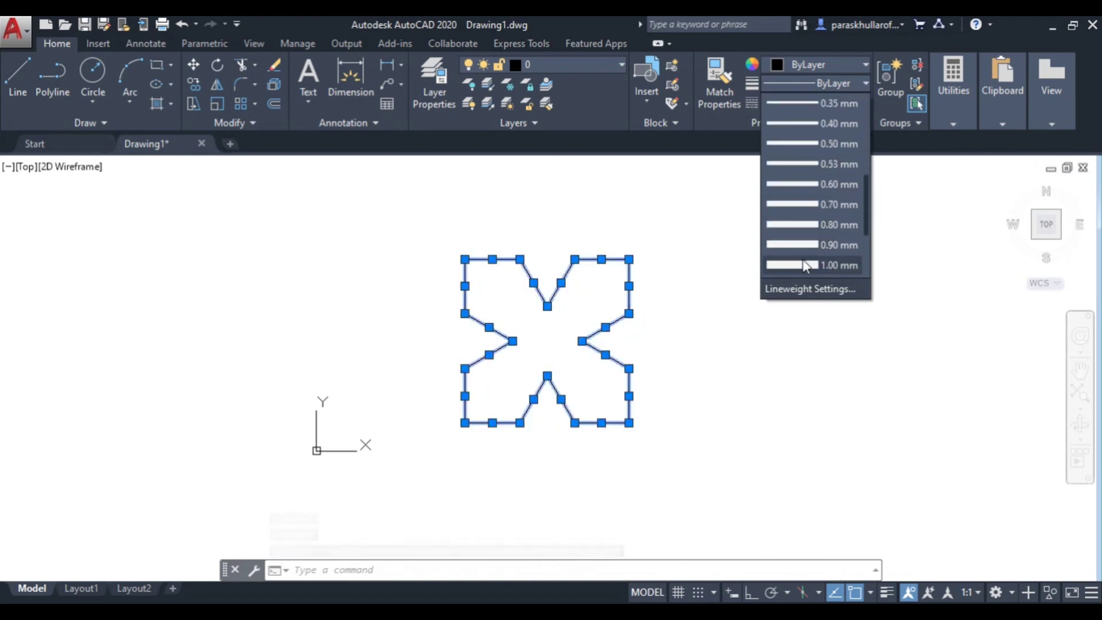
pyautogui.click(814, 183)
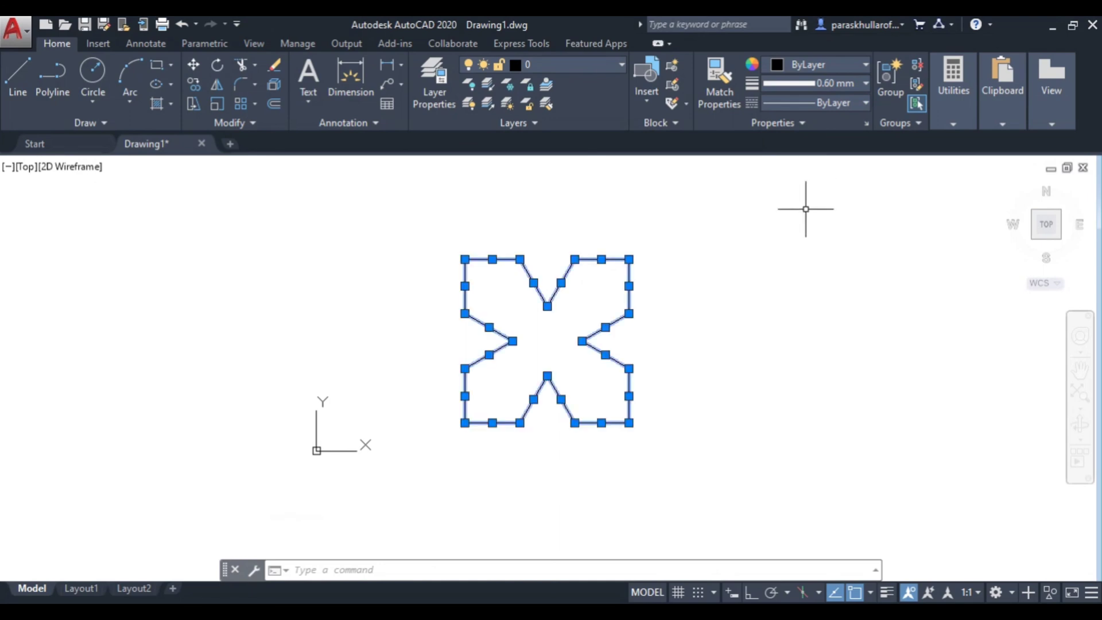
pyautogui.click(887, 593)
pyautogui.press('Escape')
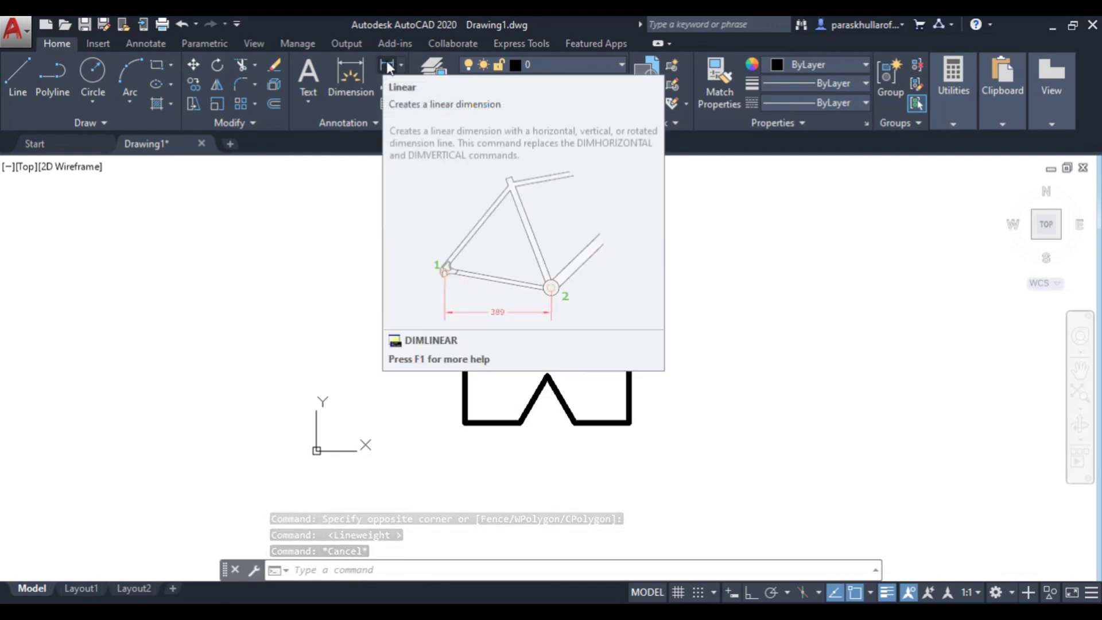
# Add a 30 linear dimension on the profile's upper-left vertical edge, then start entering DIMSTYLE
pyautogui.click(387, 62)
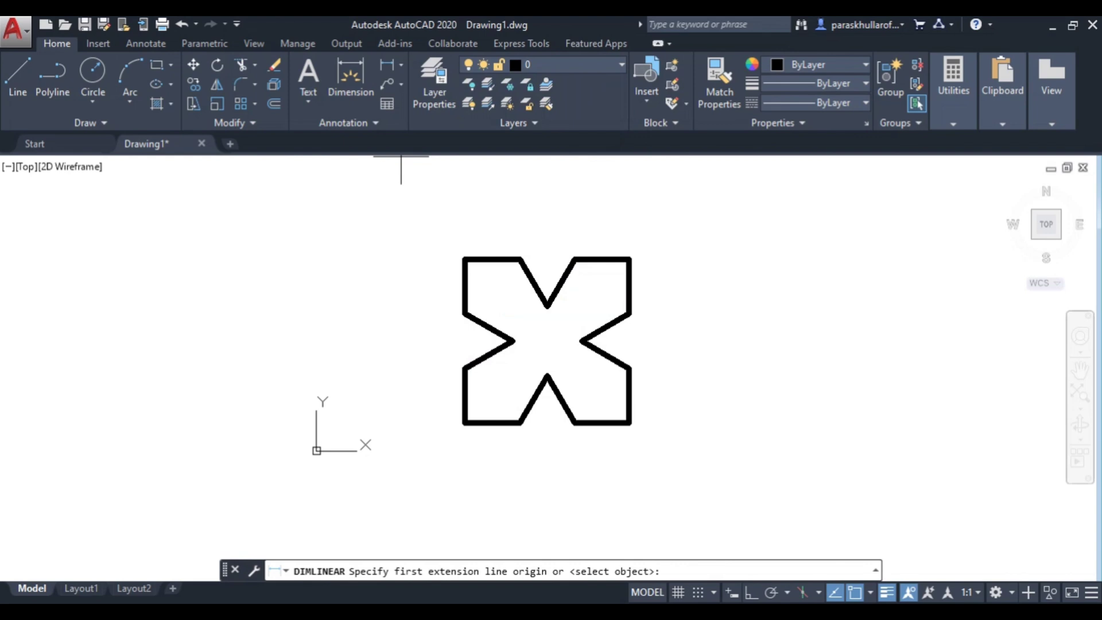
pyautogui.click(464, 258)
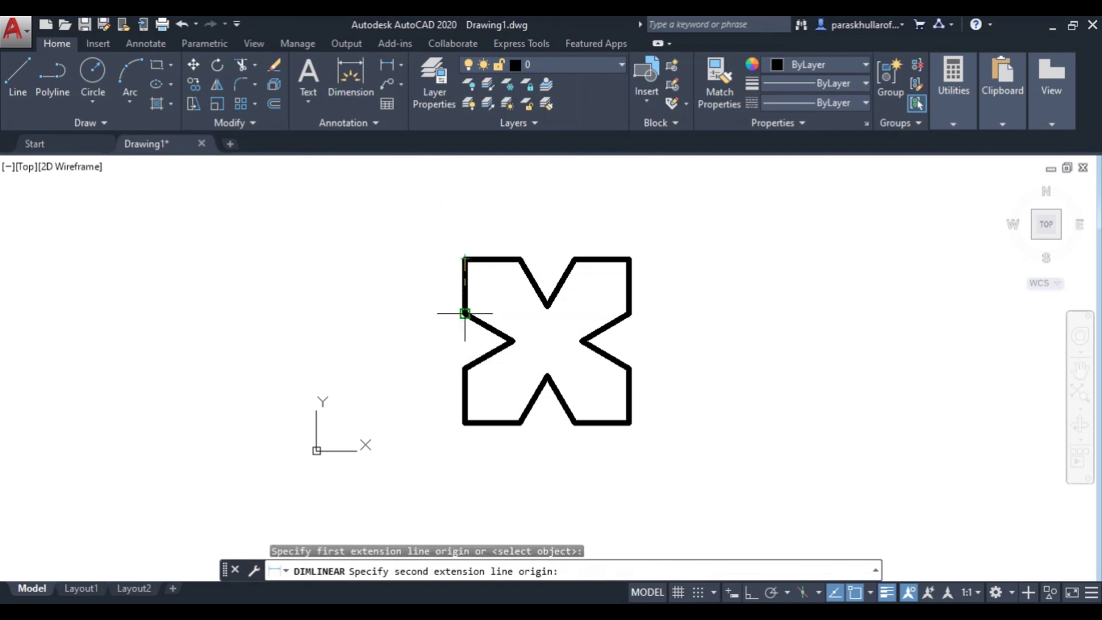
pyautogui.click(464, 313)
pyautogui.click(447, 293)
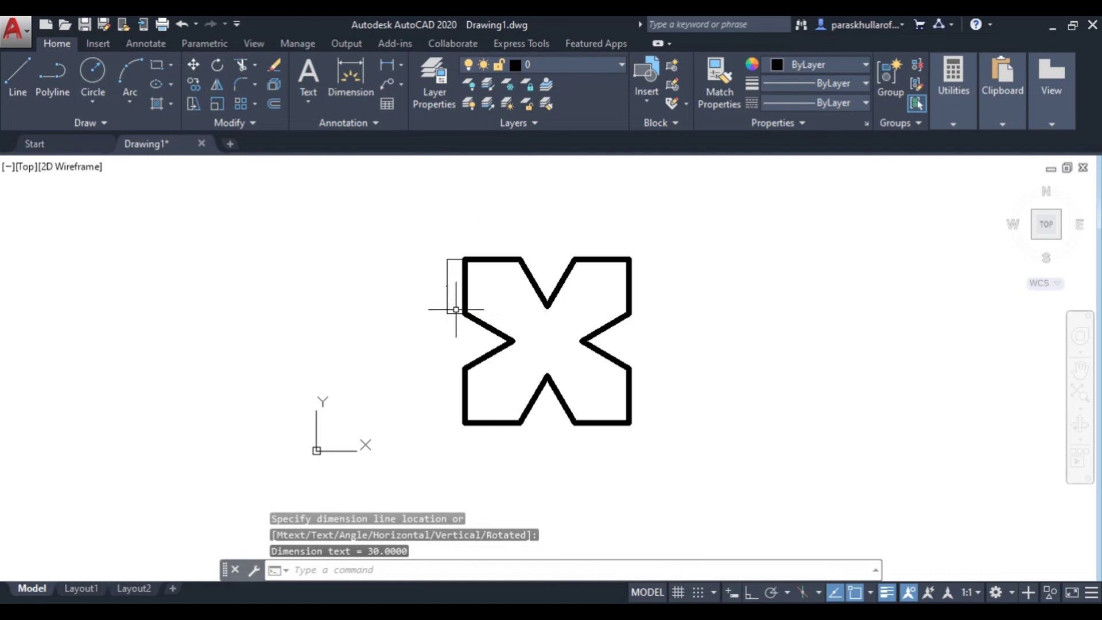
pyautogui.click(432, 575)
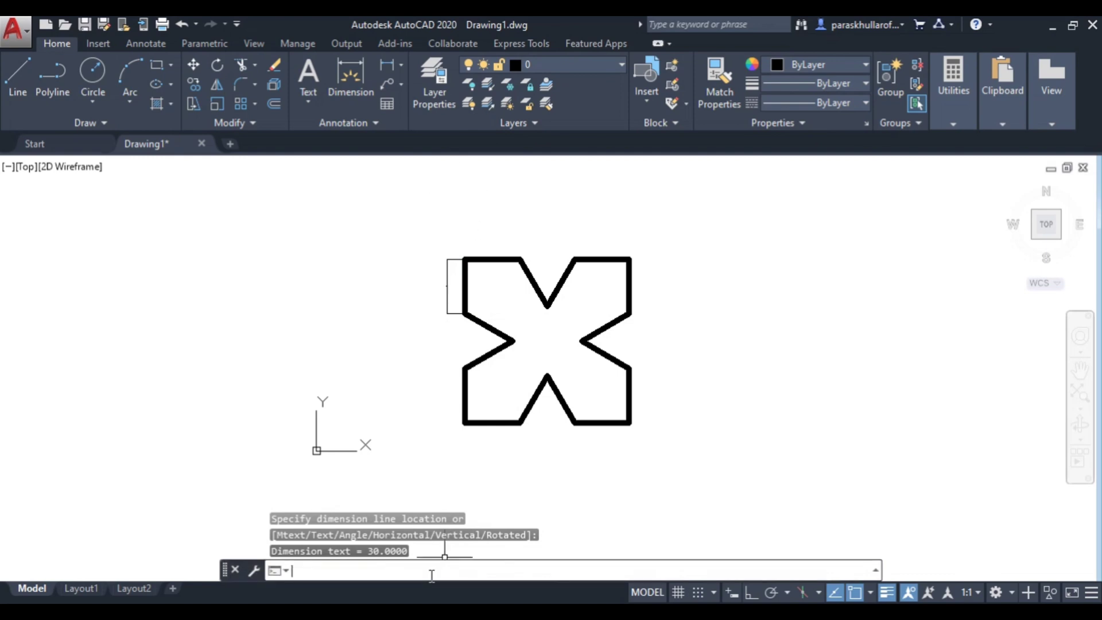
pyautogui.write('dimsty')
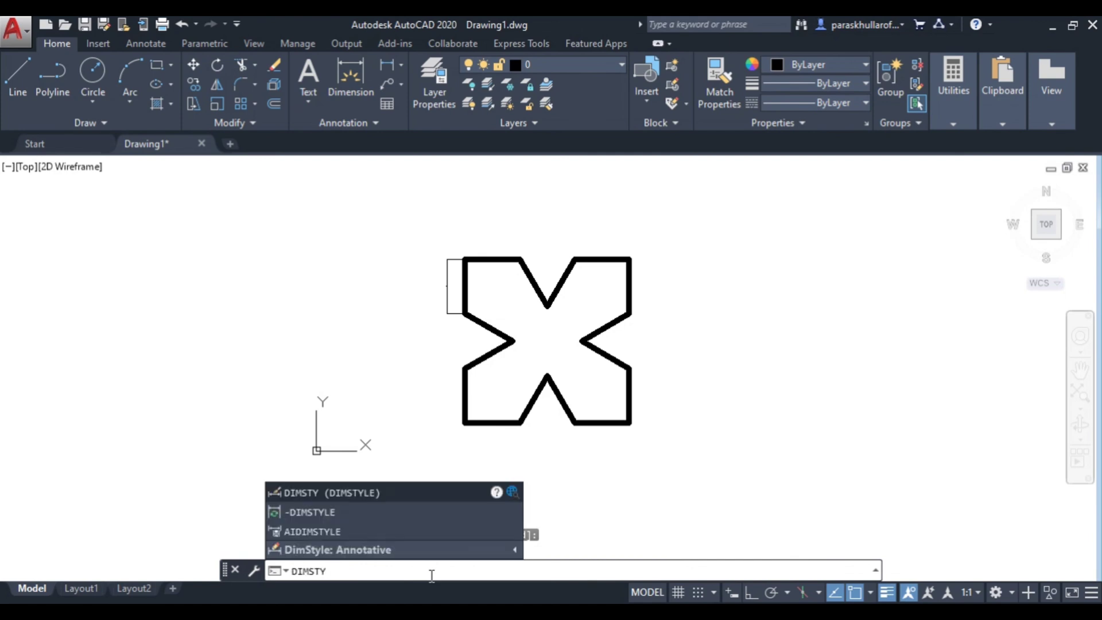
# Modify the Standard dimension style to arrow size 3, text height 3 and precision 0
pyautogui.press('Return')
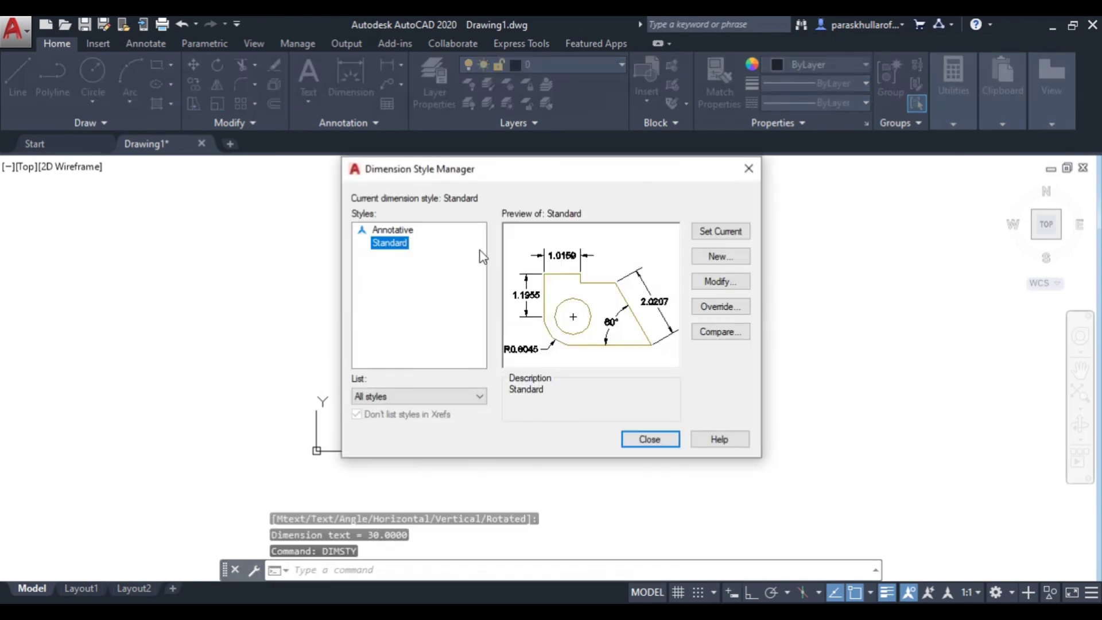
pyautogui.click(724, 281)
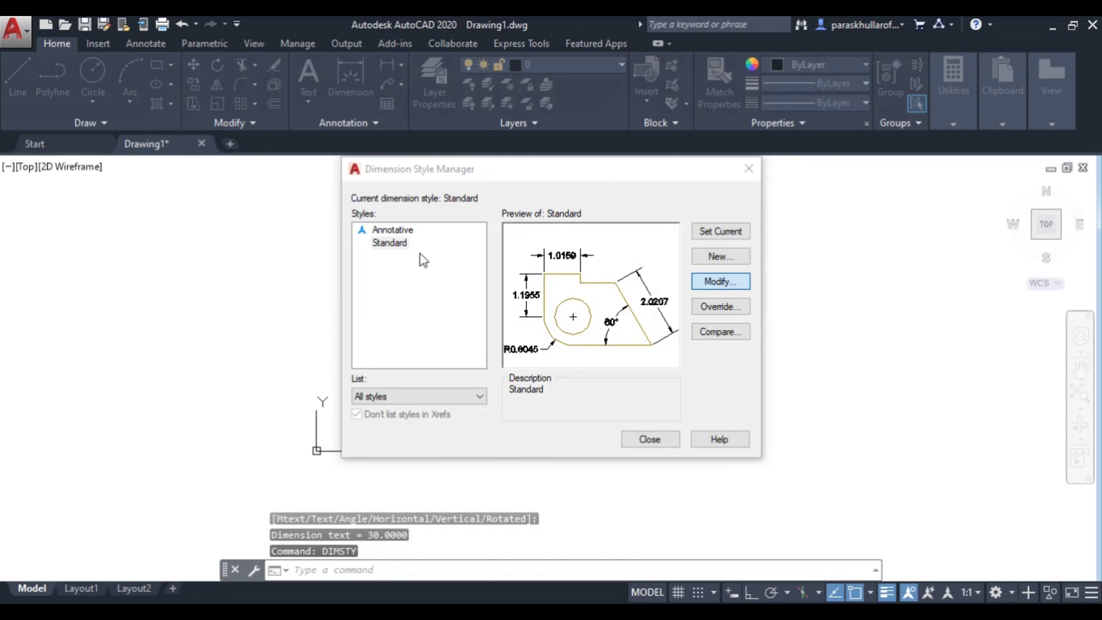
pyautogui.click(406, 141)
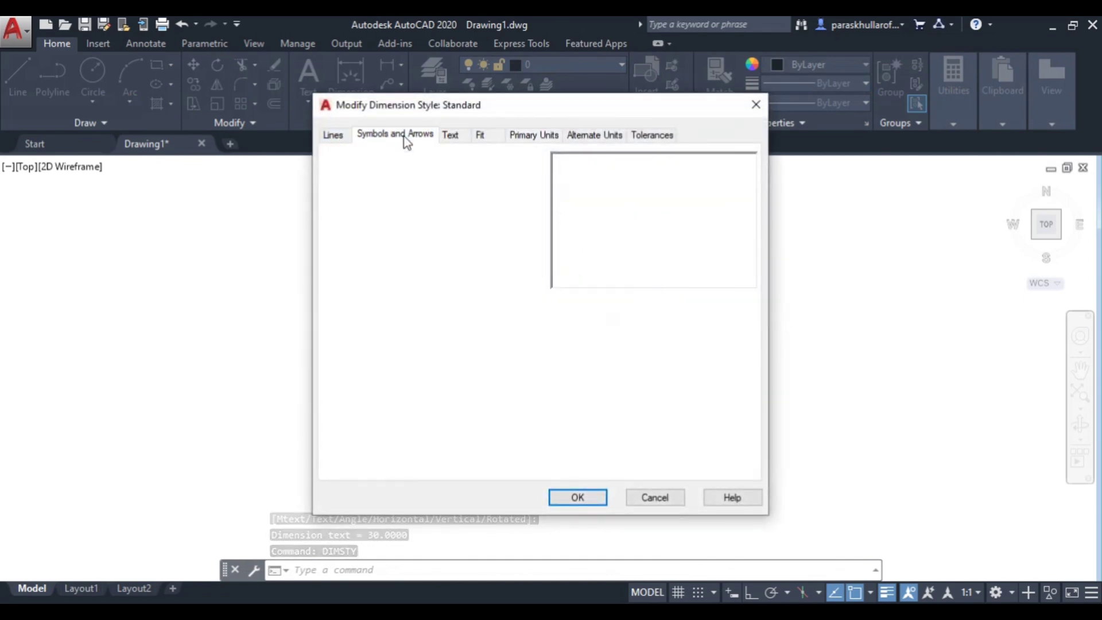
pyautogui.doubleClick(351, 296)
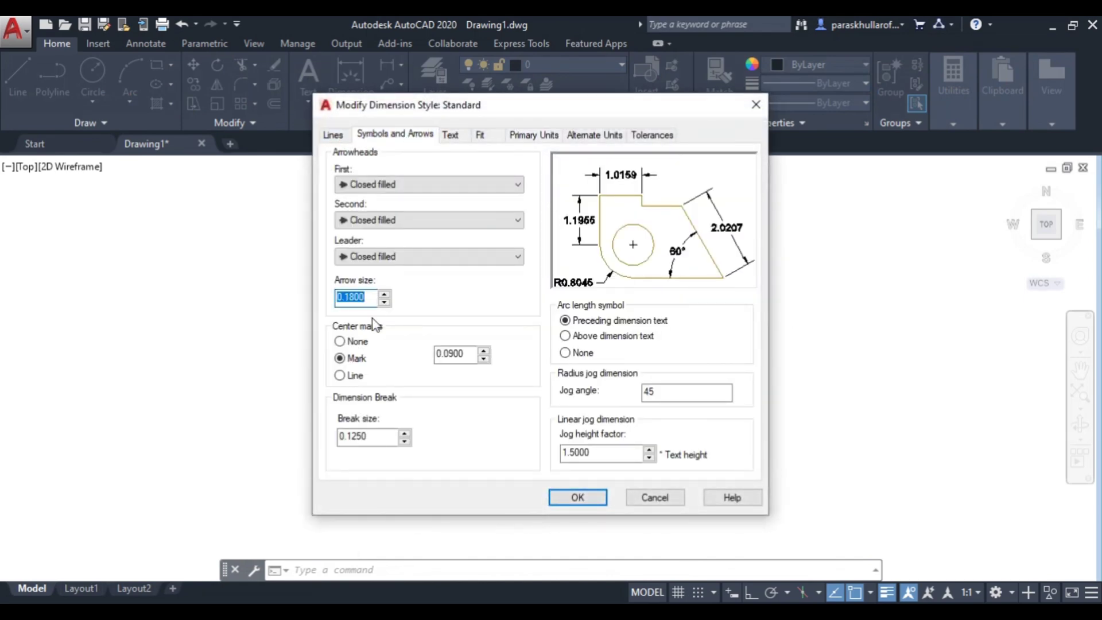
pyautogui.write('3')
pyautogui.click(445, 143)
pyautogui.doubleClick(494, 250)
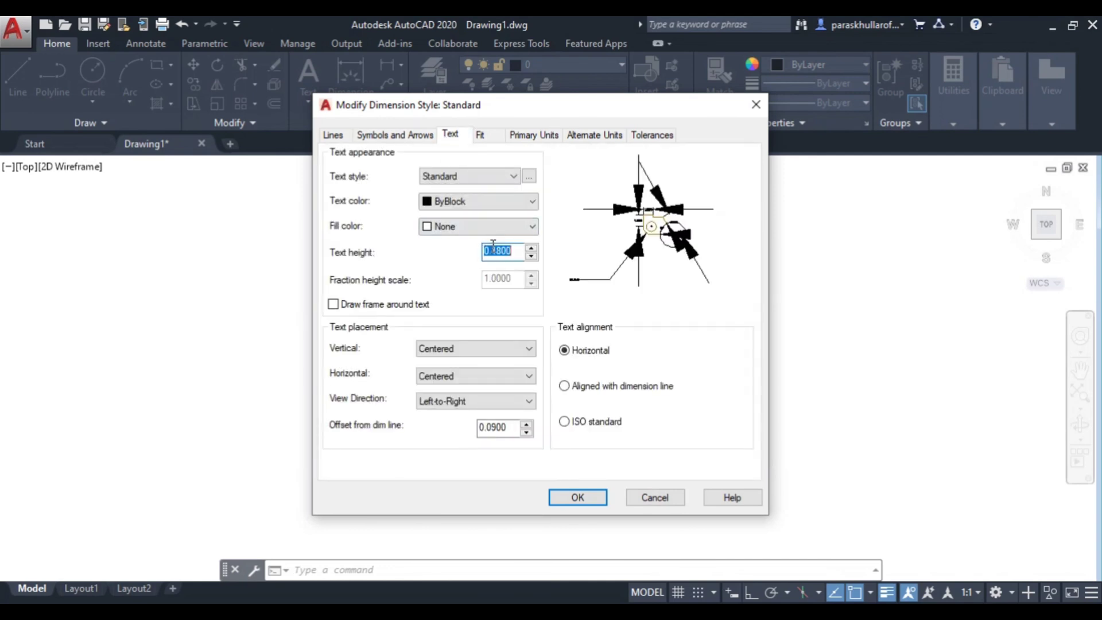
pyautogui.write('3')
pyautogui.click(535, 136)
pyautogui.click(474, 193)
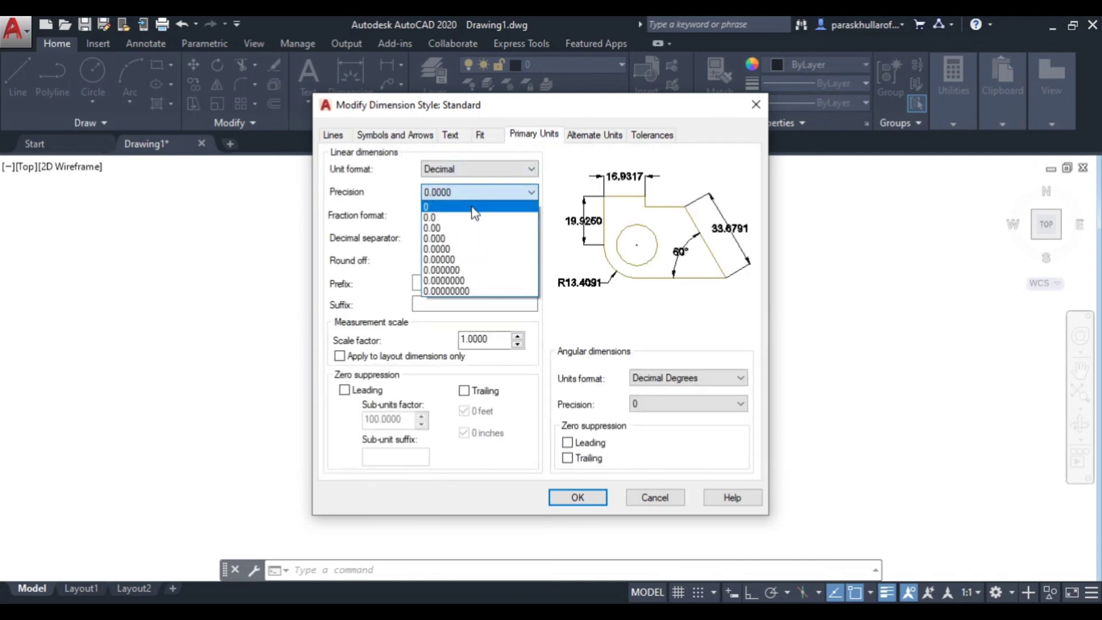
pyautogui.click(474, 207)
pyautogui.click(577, 497)
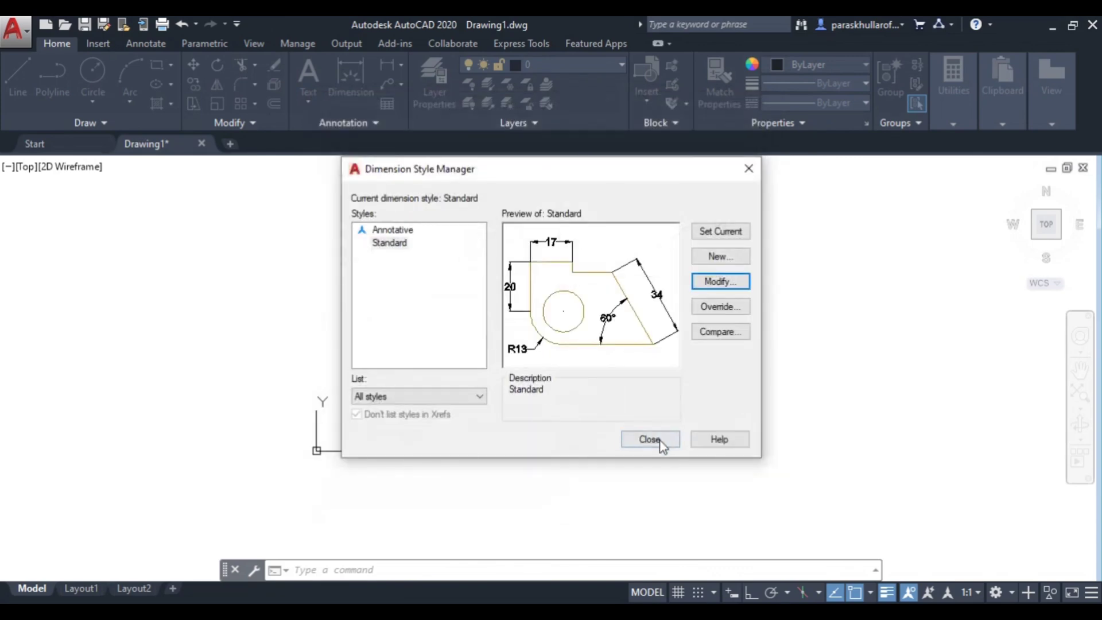
pyautogui.click(649, 440)
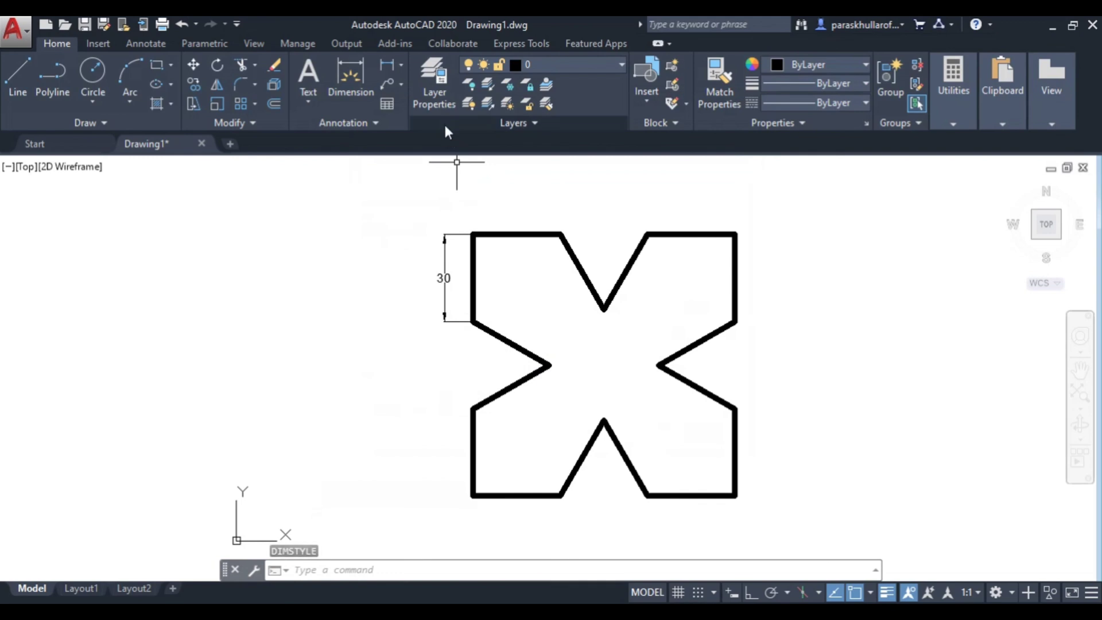
# Add a 30 linear dimension above the profile's top edge
pyautogui.click(386, 64)
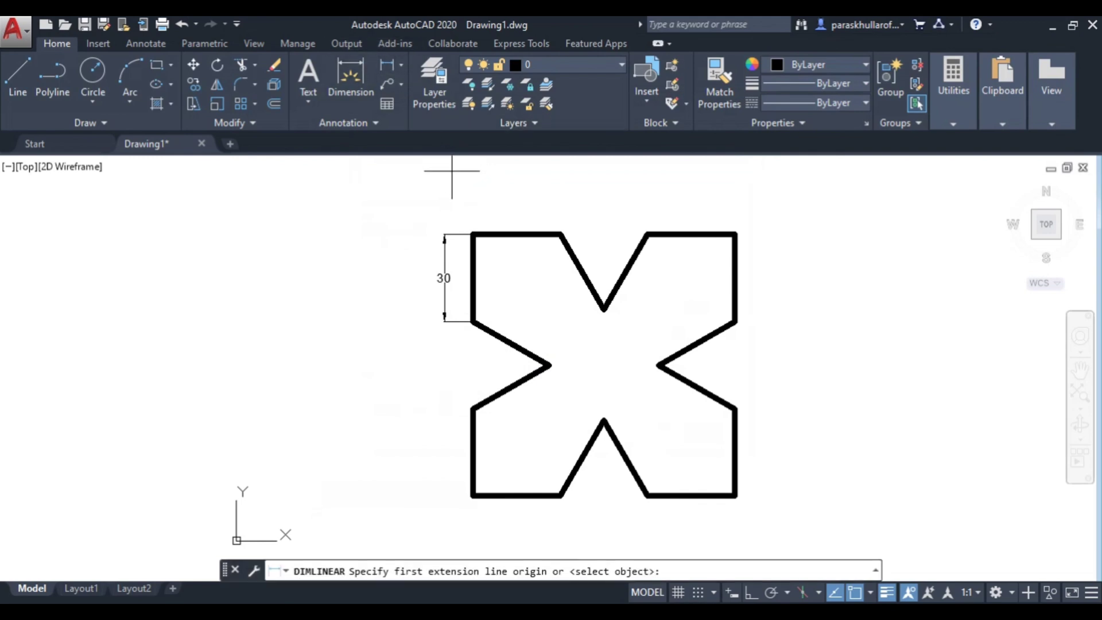
pyautogui.click(471, 233)
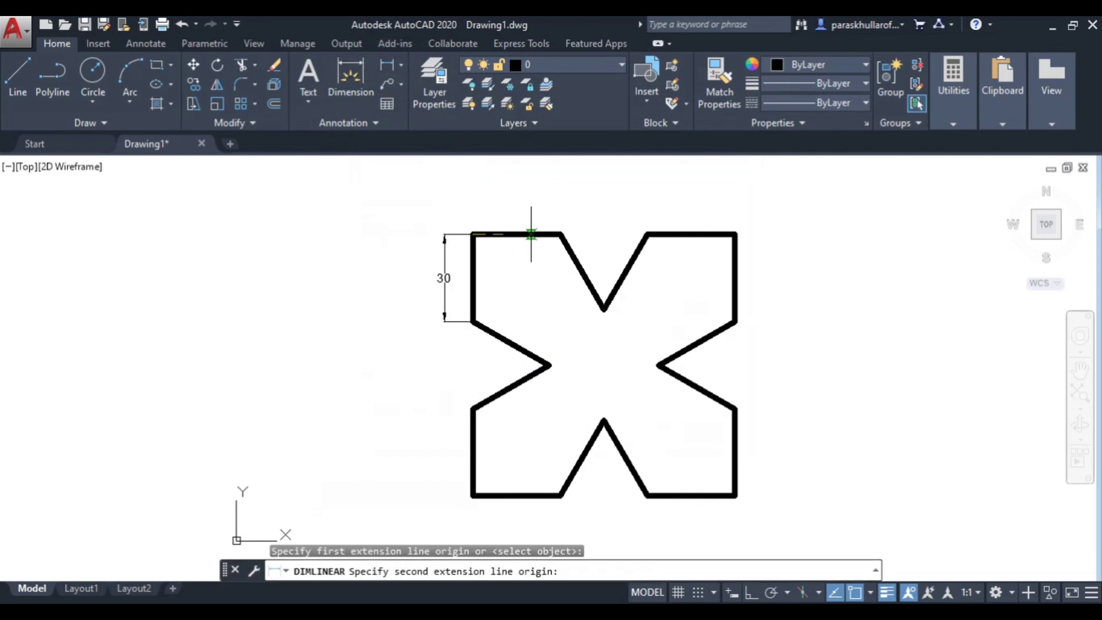
pyautogui.click(561, 234)
pyautogui.click(561, 217)
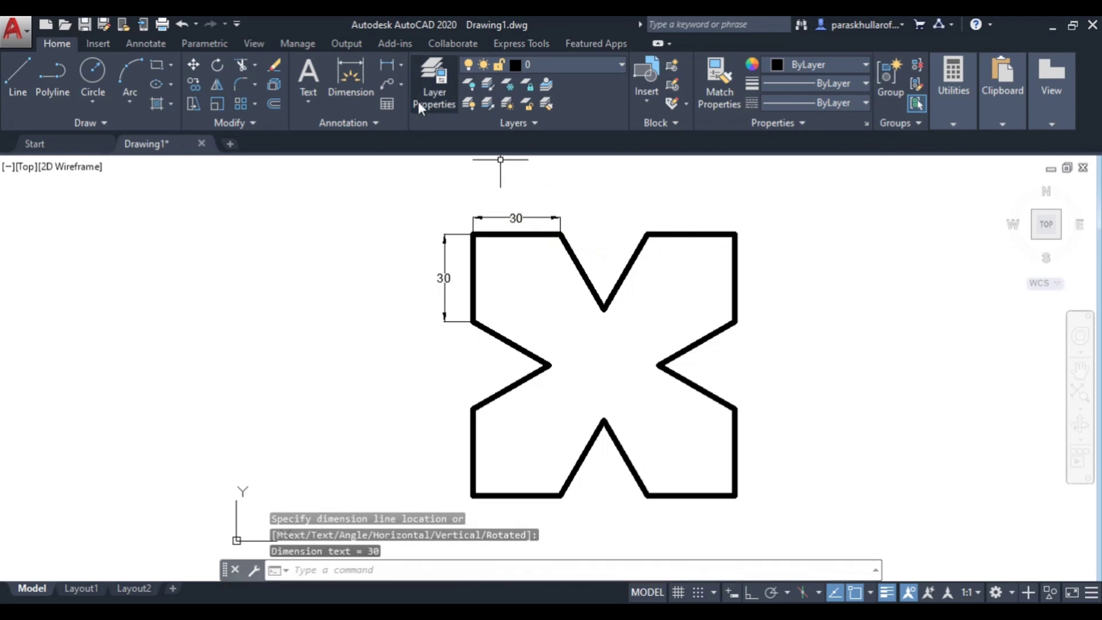
# Add an aligned 30 dimension along the left notch's slanted edge
pyautogui.click(401, 63)
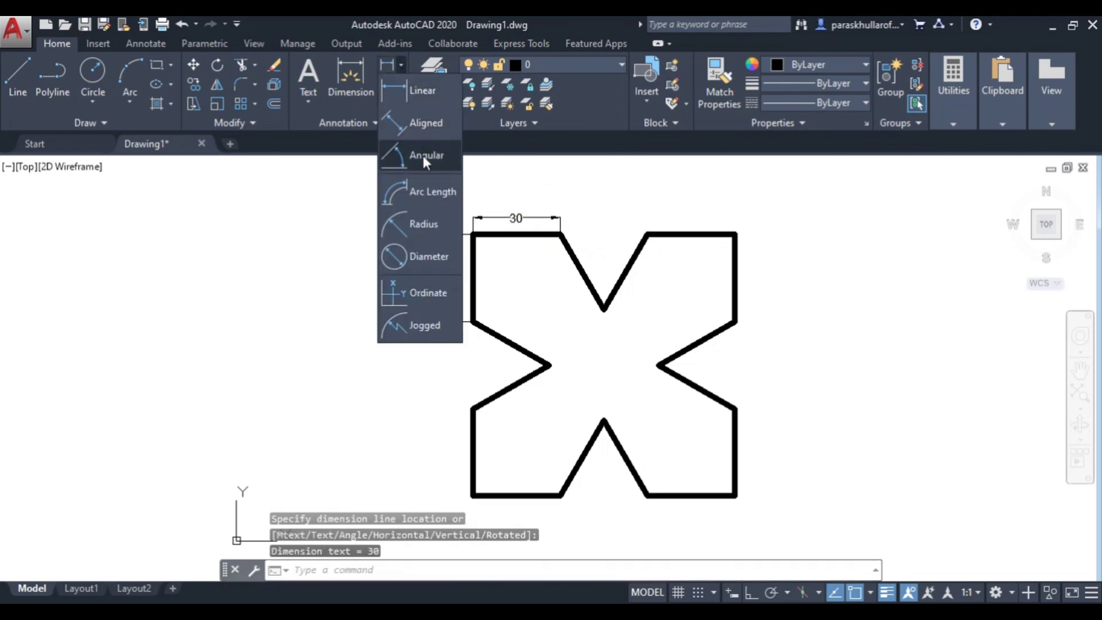
pyautogui.click(431, 129)
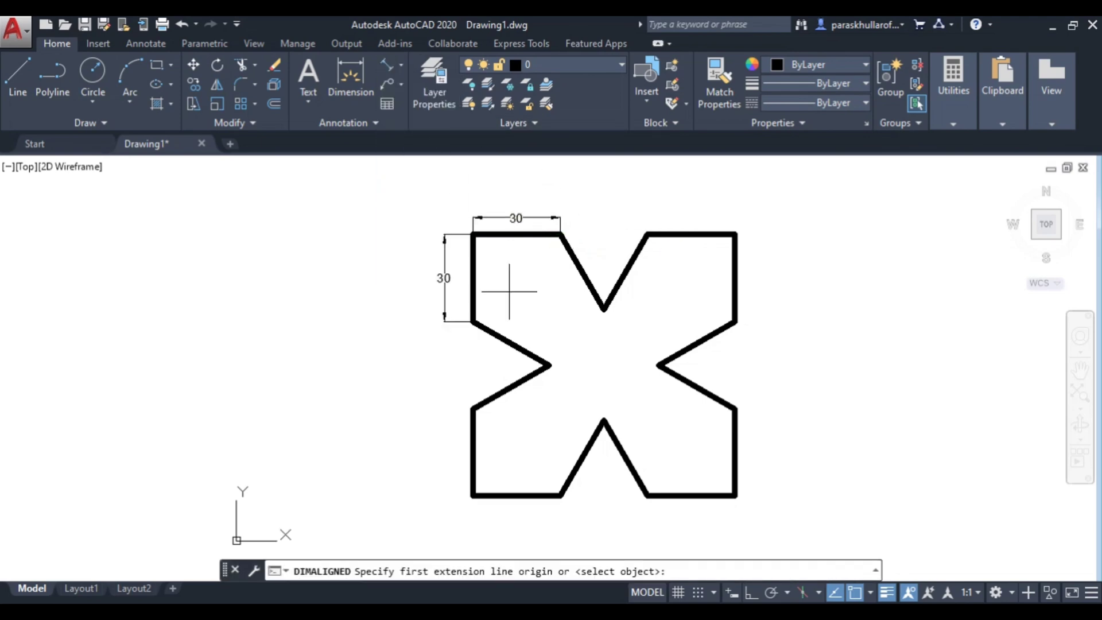
pyautogui.click(475, 324)
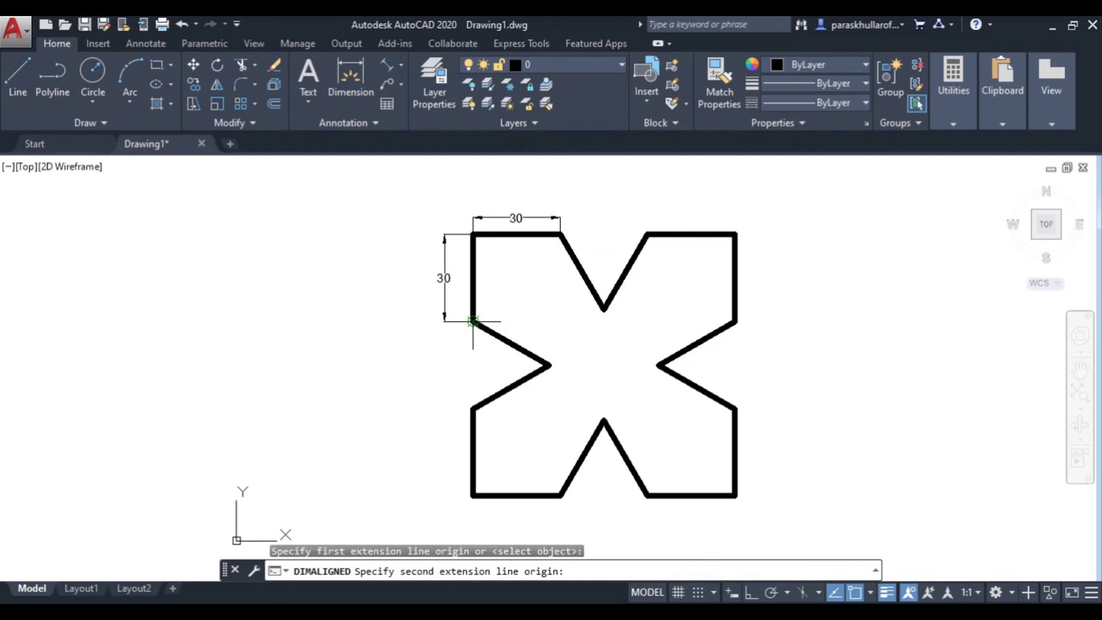
pyautogui.click(549, 365)
pyautogui.click(504, 363)
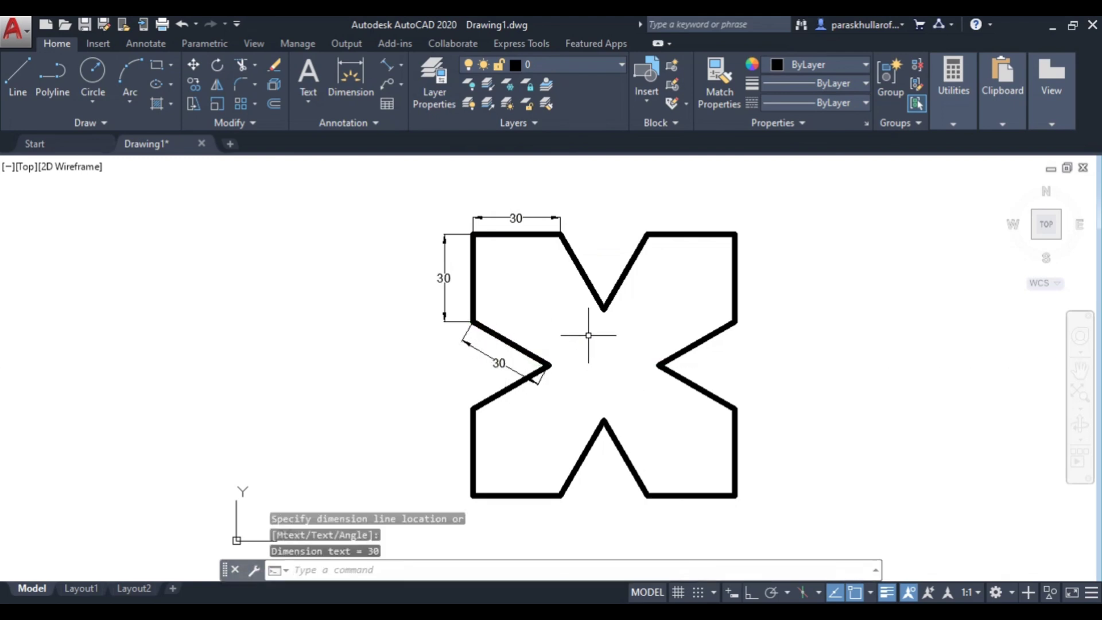
# Dimension the 60° angle between the right notch's two edges
pyautogui.click(401, 66)
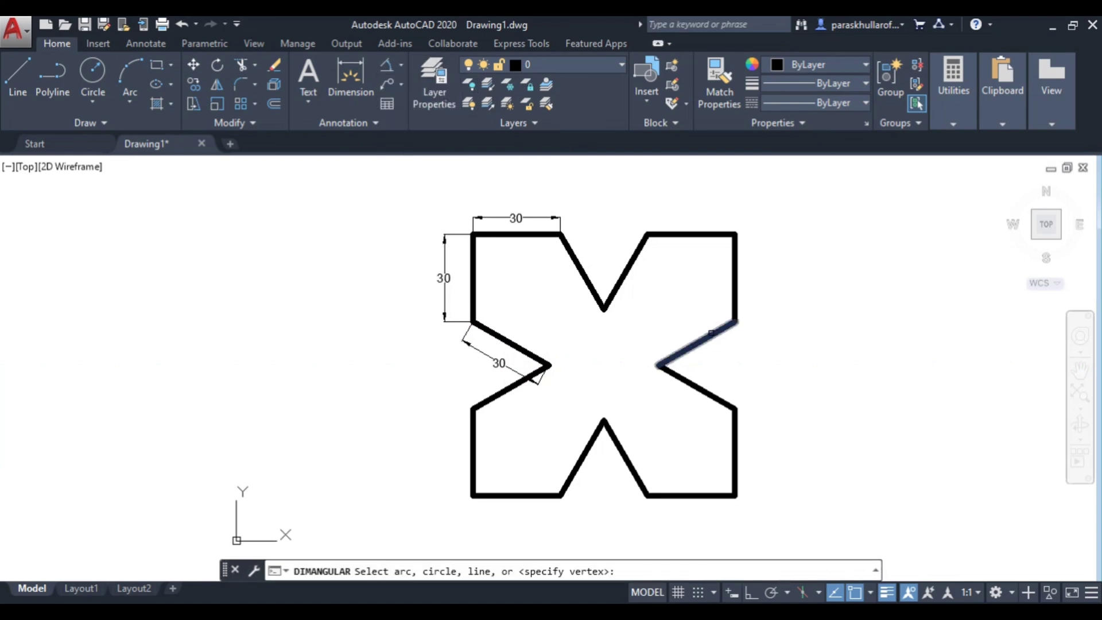
pyautogui.click(712, 333)
pyautogui.click(706, 390)
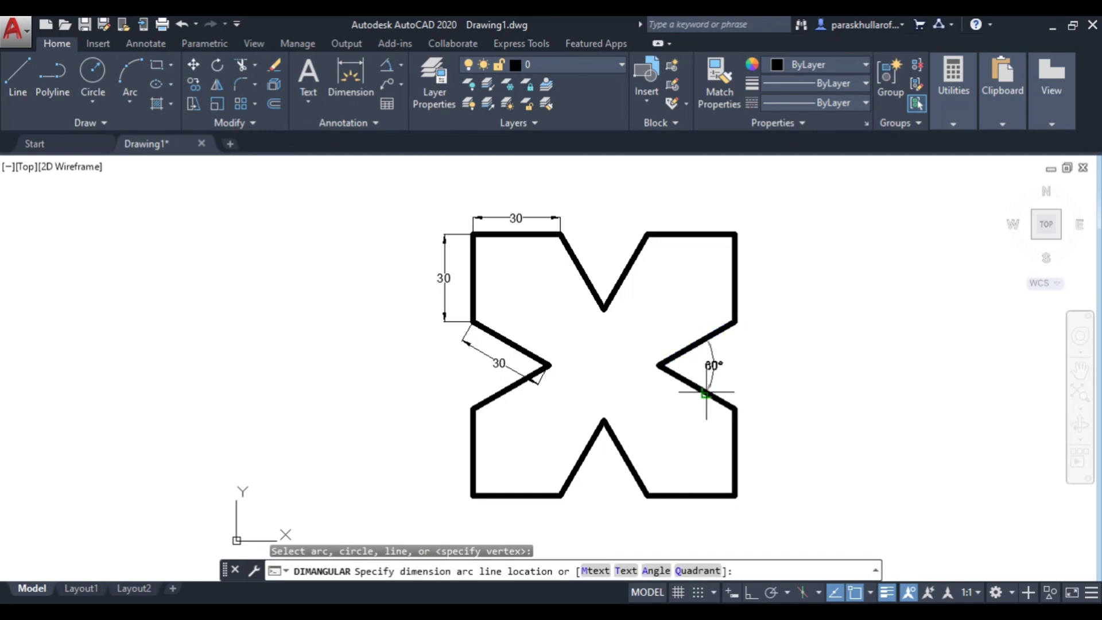
pyautogui.click(722, 378)
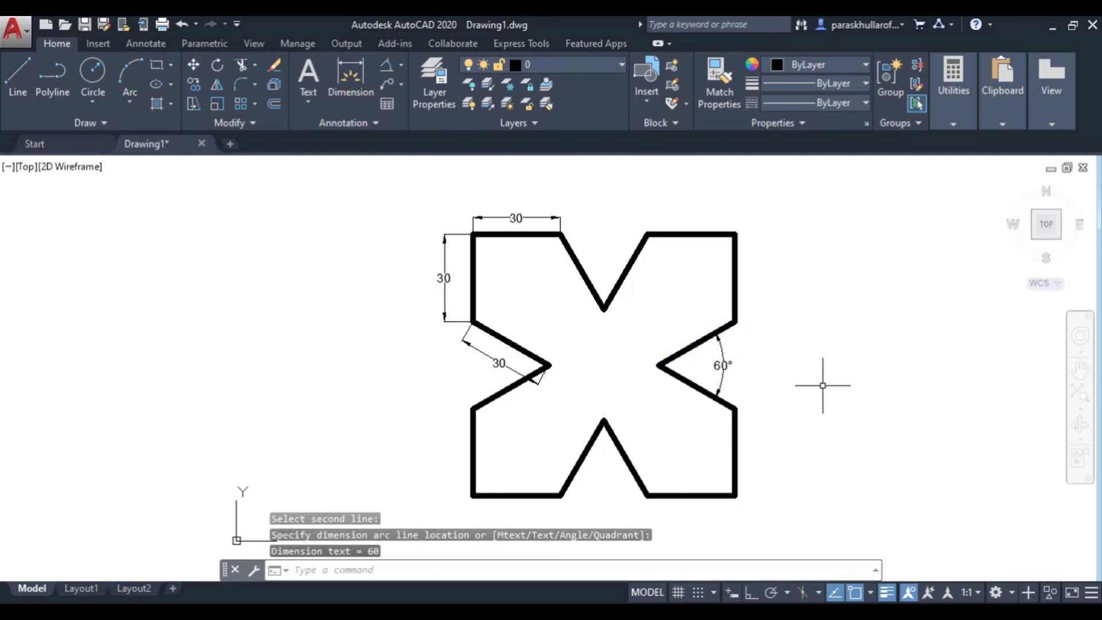
pyautogui.moveTo(822, 382); pyautogui.dragTo(744, 377, button='middle')
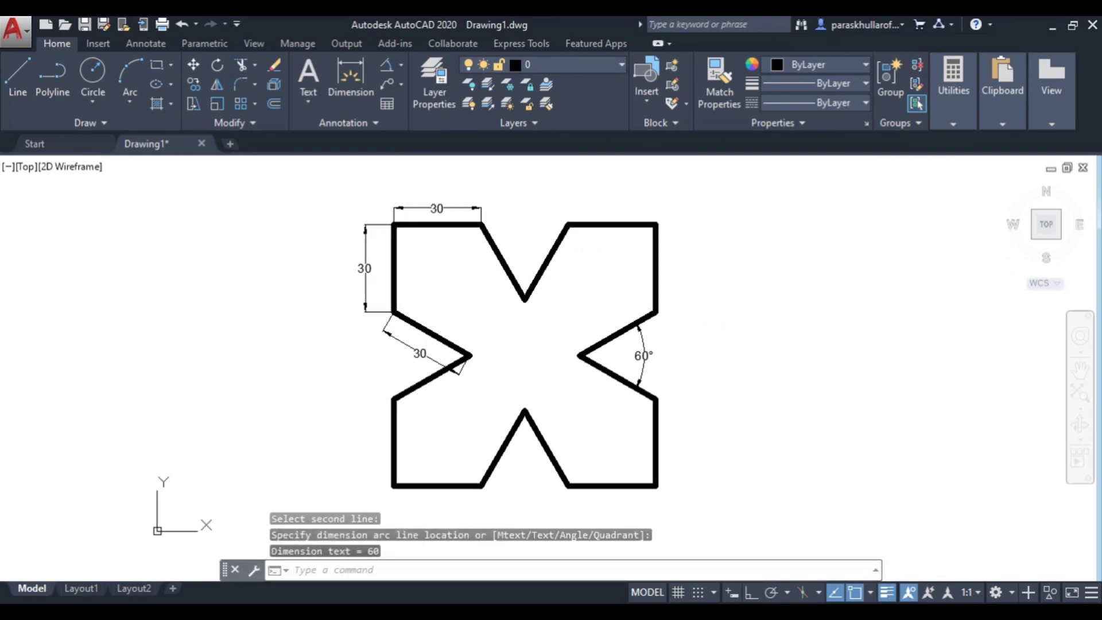
# Fit and recentre the finished dimensioned profile in view, then reveal the taskbar's hidden icons
pyautogui.middleClick(743, 378)
pyautogui.middleClick(743, 378)
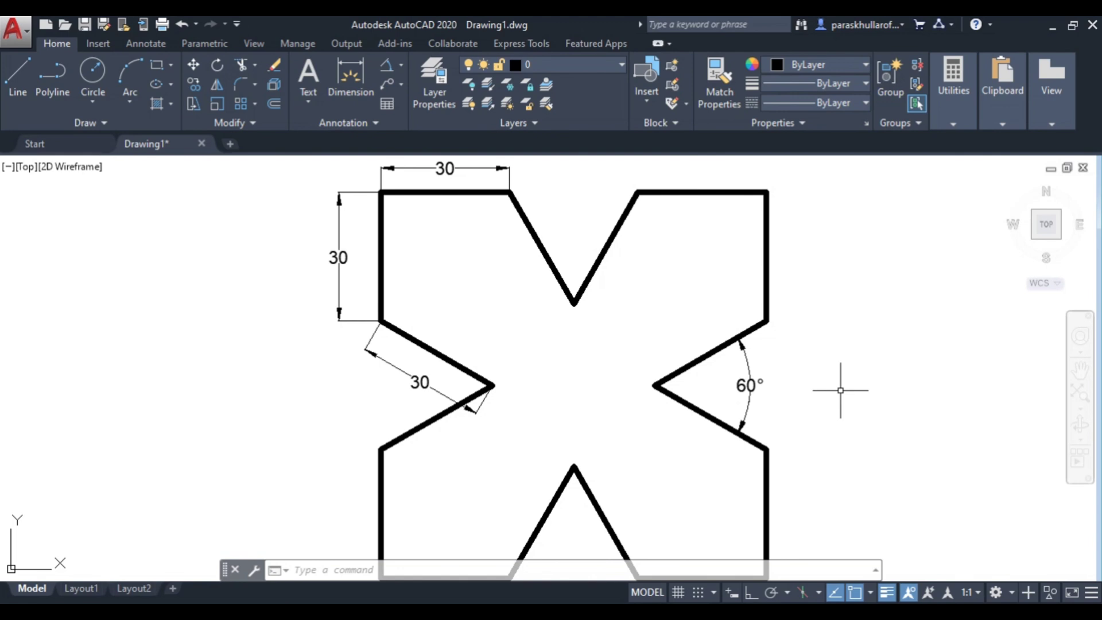
pyautogui.scroll(-2, 840, 391)
pyautogui.moveTo(842, 386); pyautogui.dragTo(731, 365, button='middle')
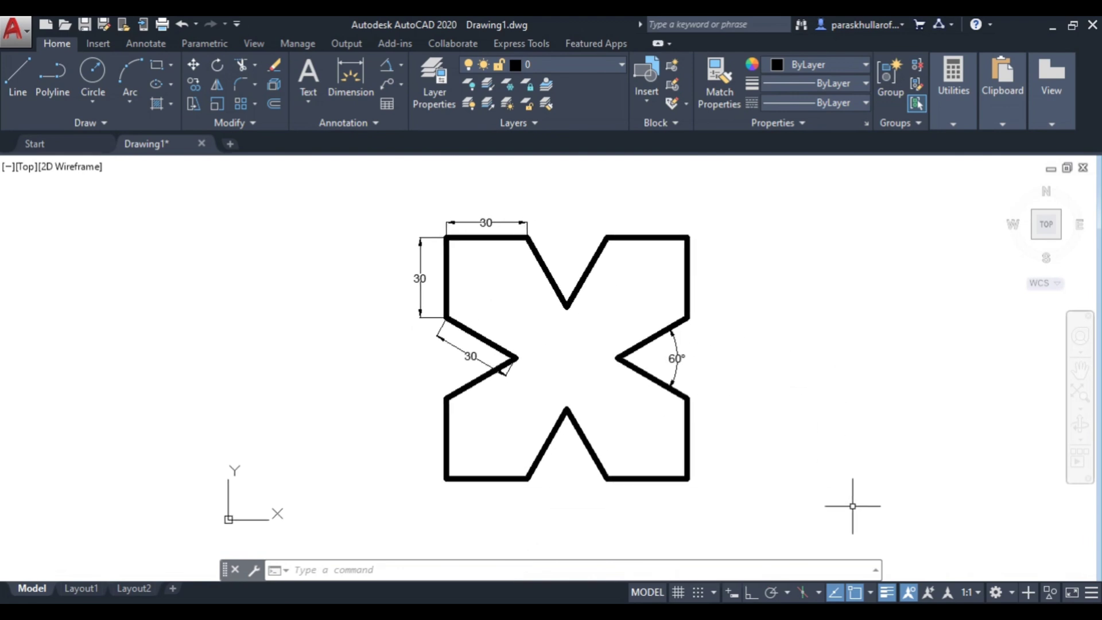
pyautogui.click(907, 612)
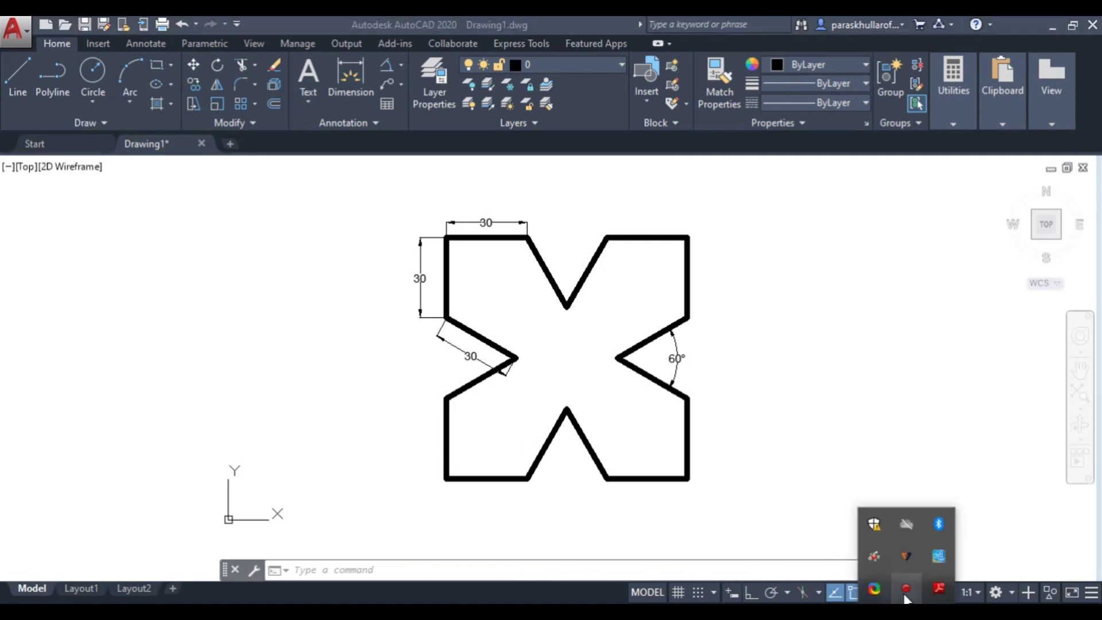